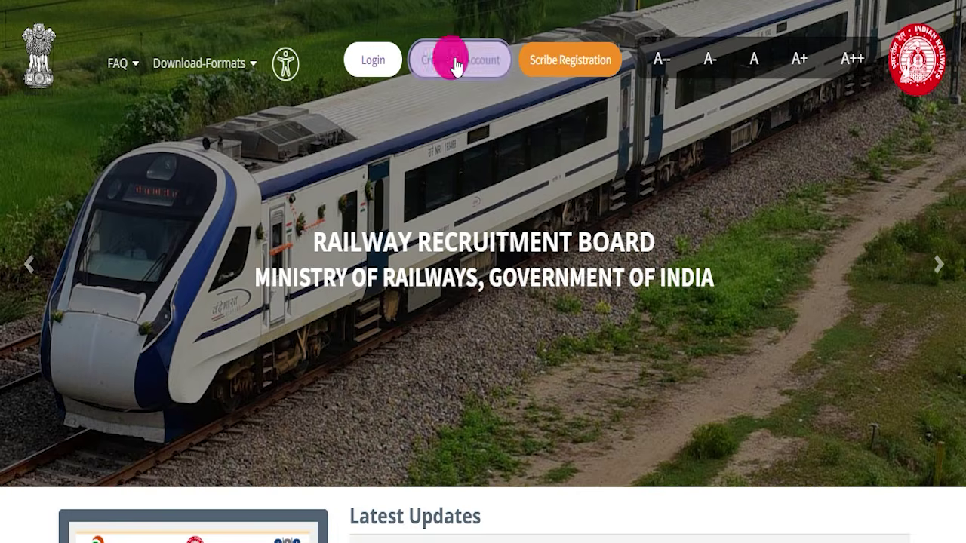
Open the account creation form and review its personal, contact and password fields
{"action": "left_click", "coordinate": [486, 395]}
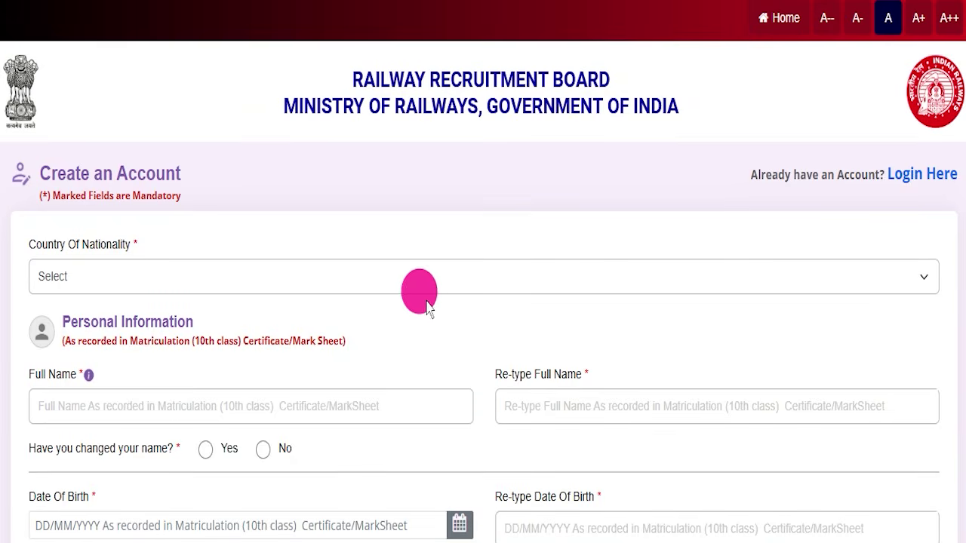
{"action": "scroll", "coordinate": [459, 367], "scroll_direction": "down", "scroll_amount": 10}
{"action": "scroll", "coordinate": [469, 369], "scroll_direction": "down", "scroll_amount": 3}
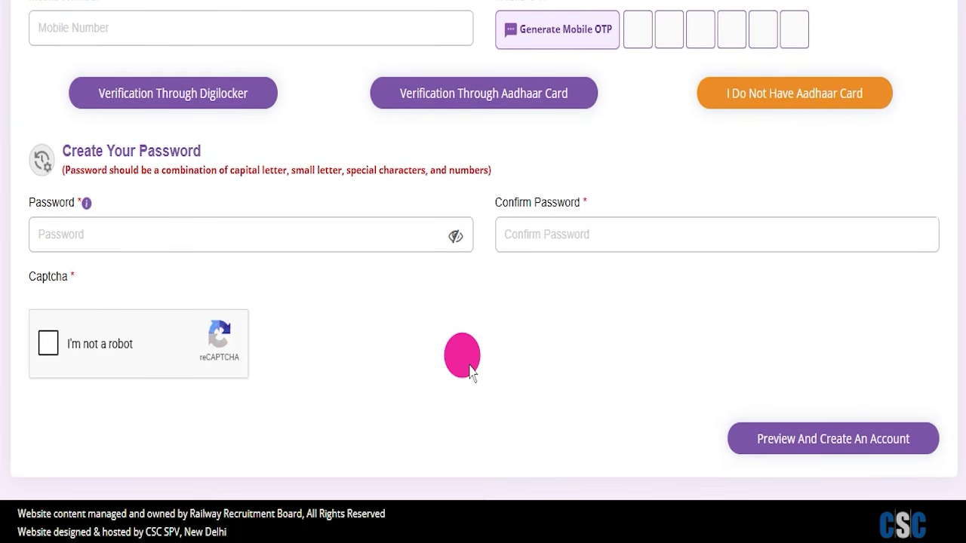
{"action": "scroll", "coordinate": [453, 388], "scroll_direction": "up", "scroll_amount": 13}
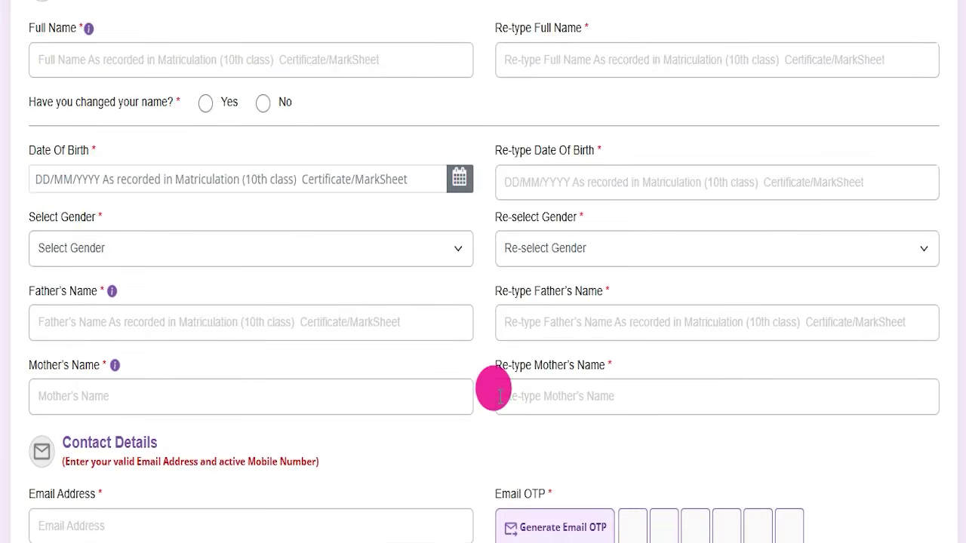
Return to the home page, dismiss the fake-website warning and open the sign-in page for existing RRB accounts
{"action": "left_click", "coordinate": [777, 21]}
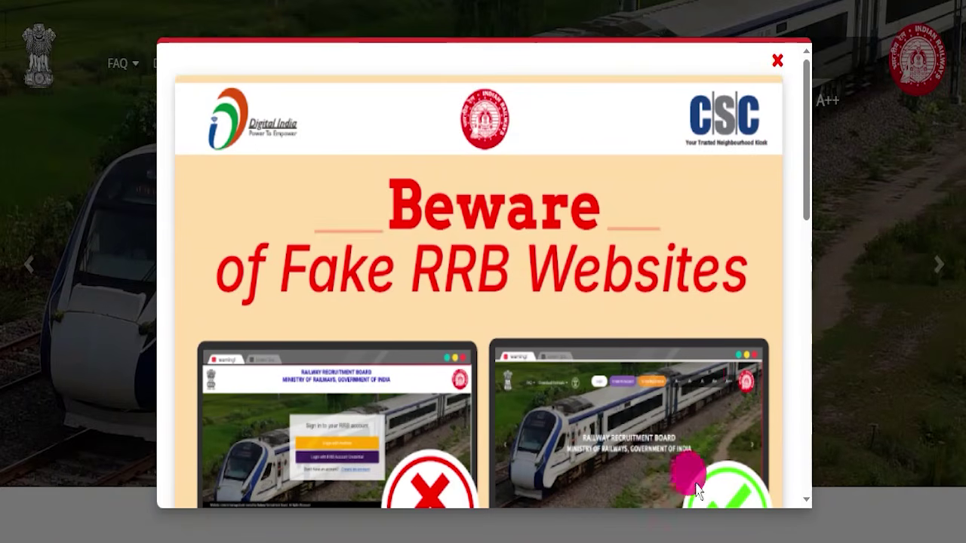
{"action": "left_click", "coordinate": [777, 61]}
{"action": "left_click", "coordinate": [379, 63]}
{"action": "left_click", "coordinate": [507, 365]}
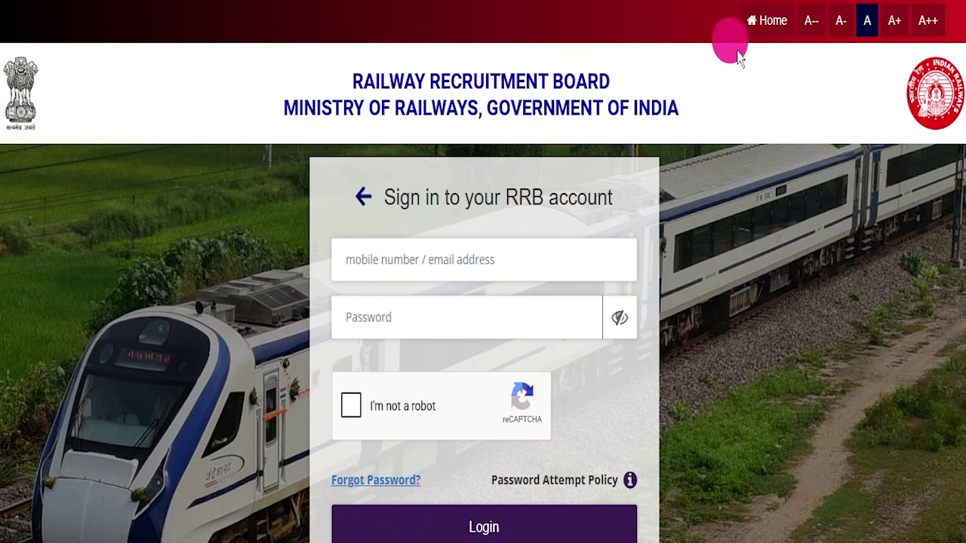
Go back to the home page, dismiss the warning notice and look through the banner images
{"action": "left_click", "coordinate": [759, 16]}
{"action": "left_click", "coordinate": [775, 59]}
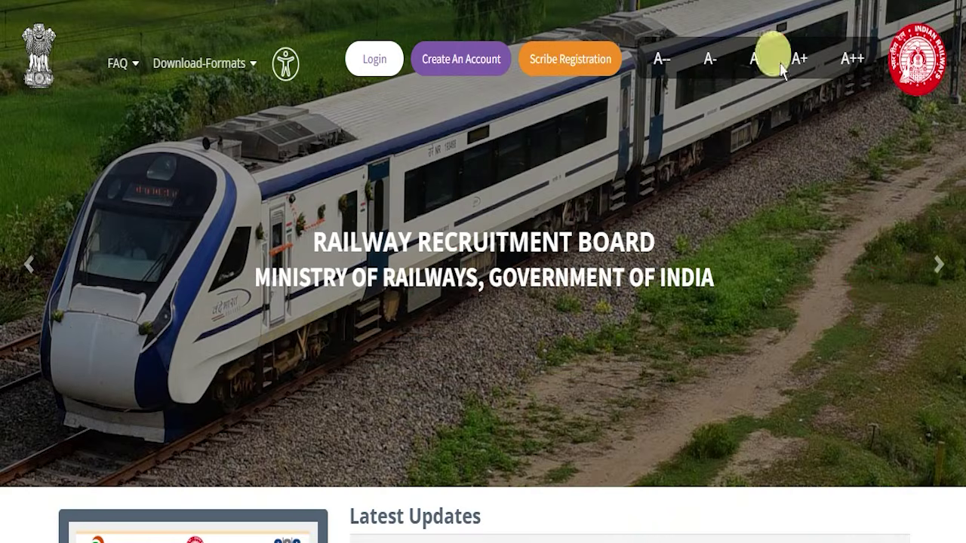
{"action": "left_click", "coordinate": [945, 279]}
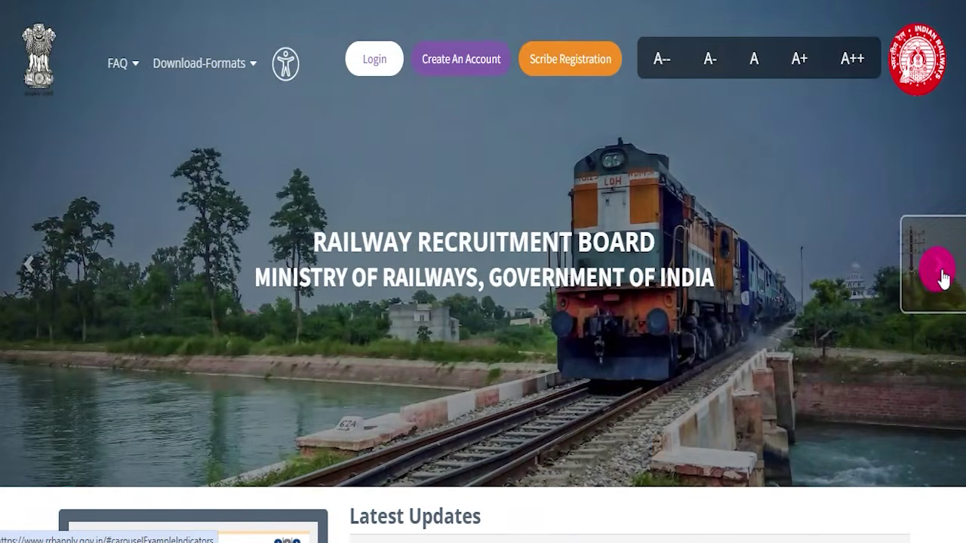
{"action": "left_click", "coordinate": [942, 275]}
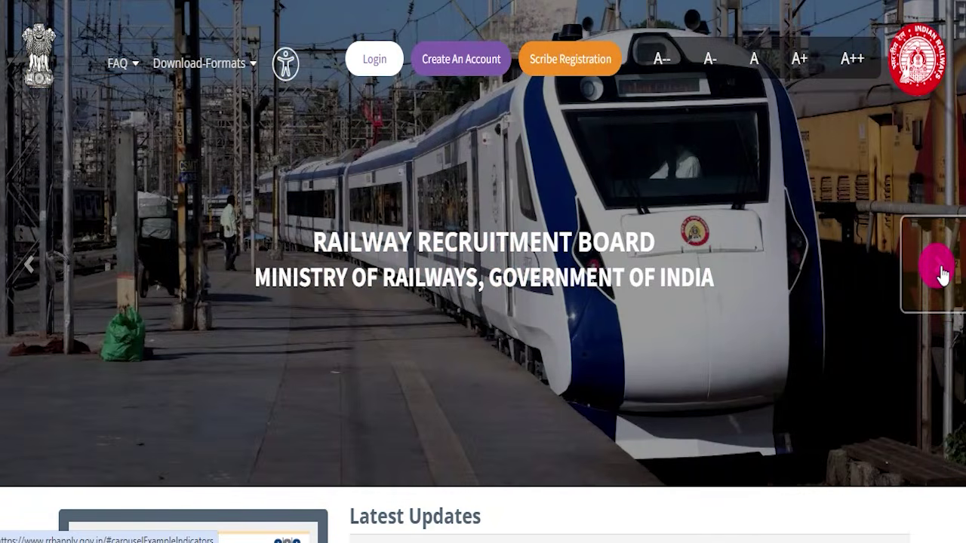
{"action": "left_click", "coordinate": [942, 275]}
{"action": "left_click", "coordinate": [941, 275]}
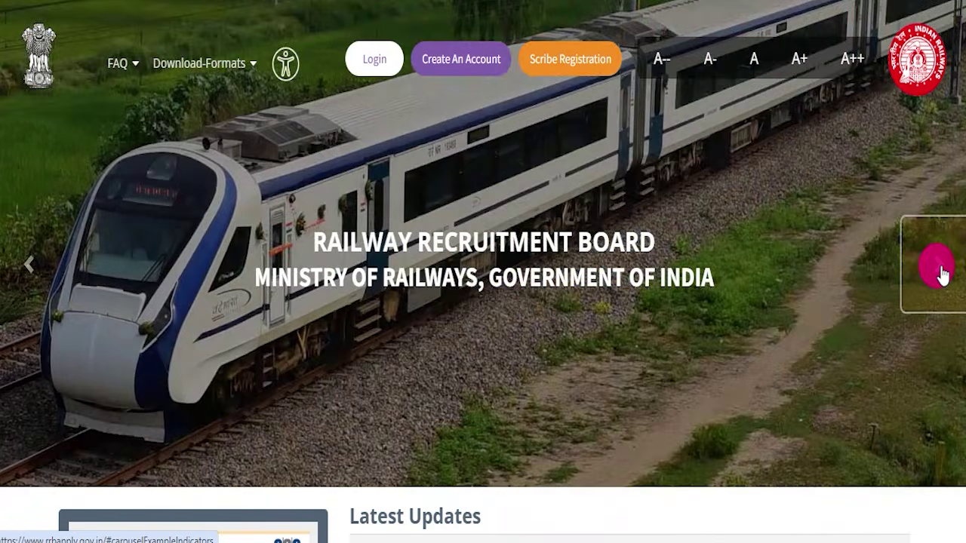
{"action": "left_click", "coordinate": [942, 275]}
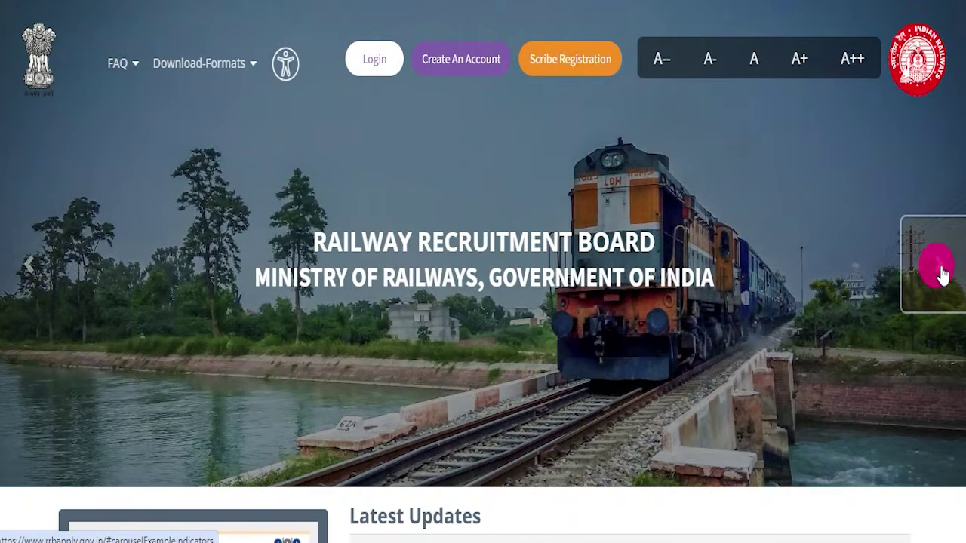
{"action": "left_click", "coordinate": [942, 275]}
{"action": "left_click", "coordinate": [941, 276]}
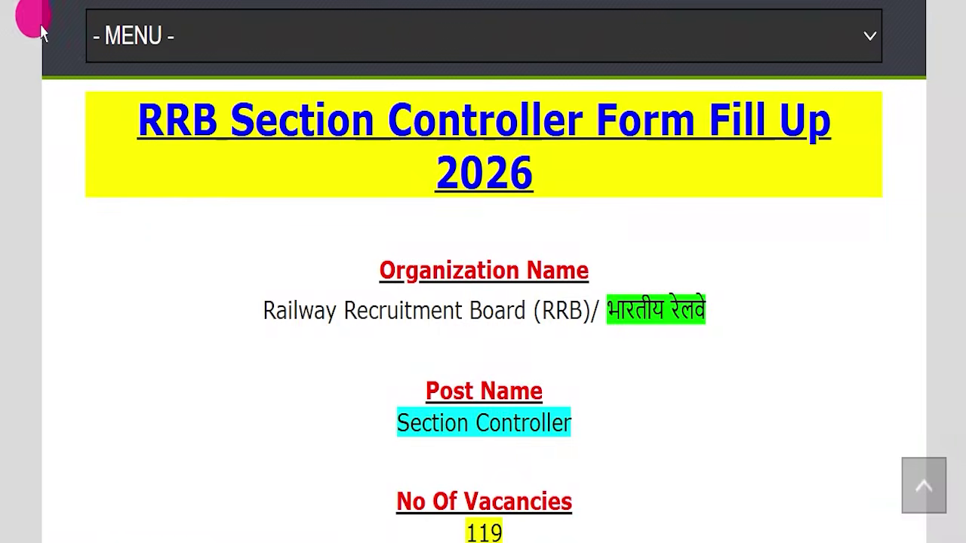
Examine the "RRB Section Controller Form Fill Up 2026" heading and the site header on the IndSarkariNaukri page
{"action": "left_click_drag", "start_coordinate": [137, 121], "coordinate": [535, 179]}
{"action": "left_click", "coordinate": [2, 276]}
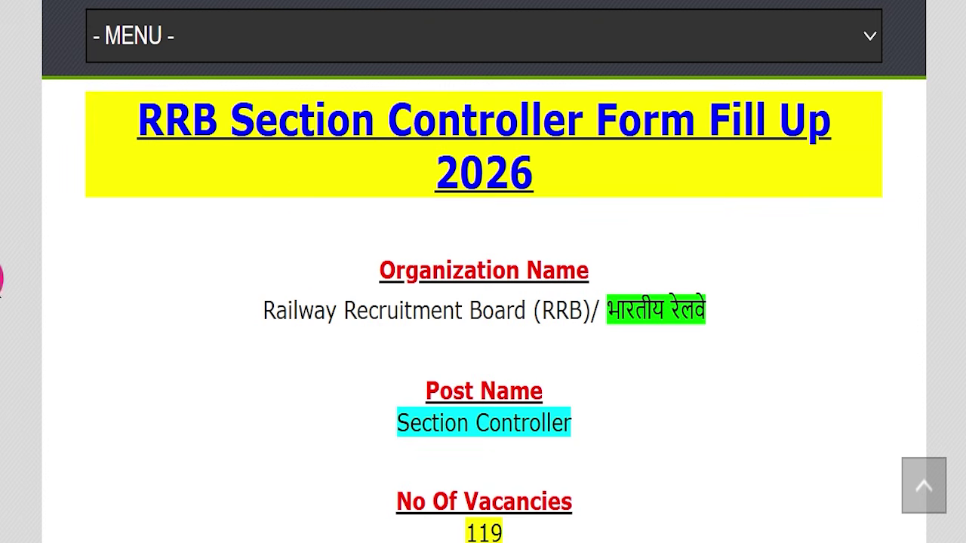
{"action": "scroll", "coordinate": [350, 274], "scroll_direction": "up", "scroll_amount": 10}
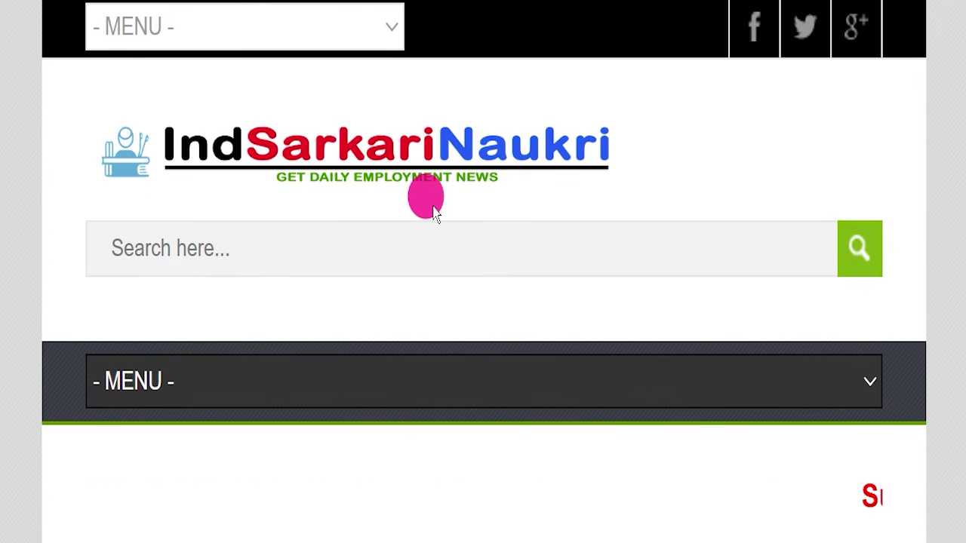
{"action": "scroll", "coordinate": [434, 213], "scroll_direction": "down", "scroll_amount": 10}
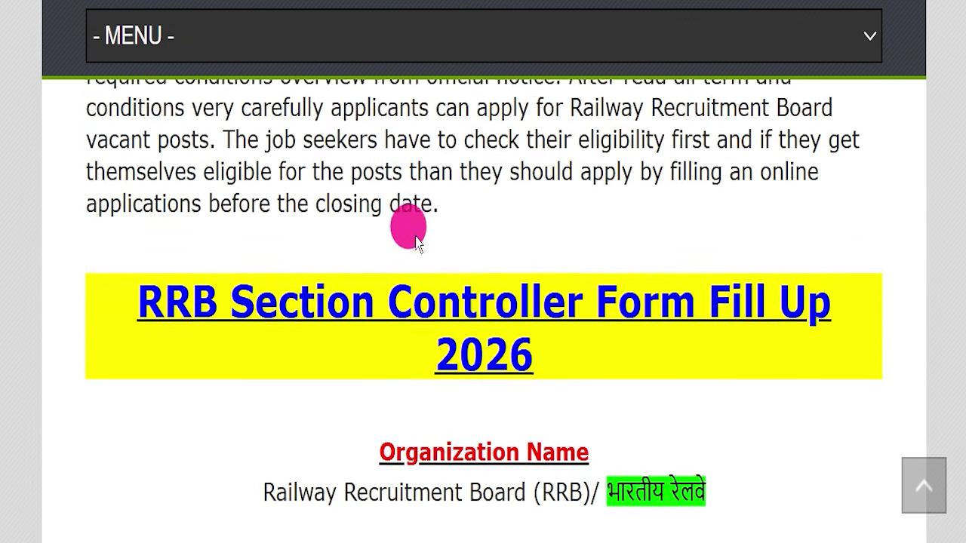
{"action": "scroll", "coordinate": [411, 238], "scroll_direction": "down", "scroll_amount": 3}
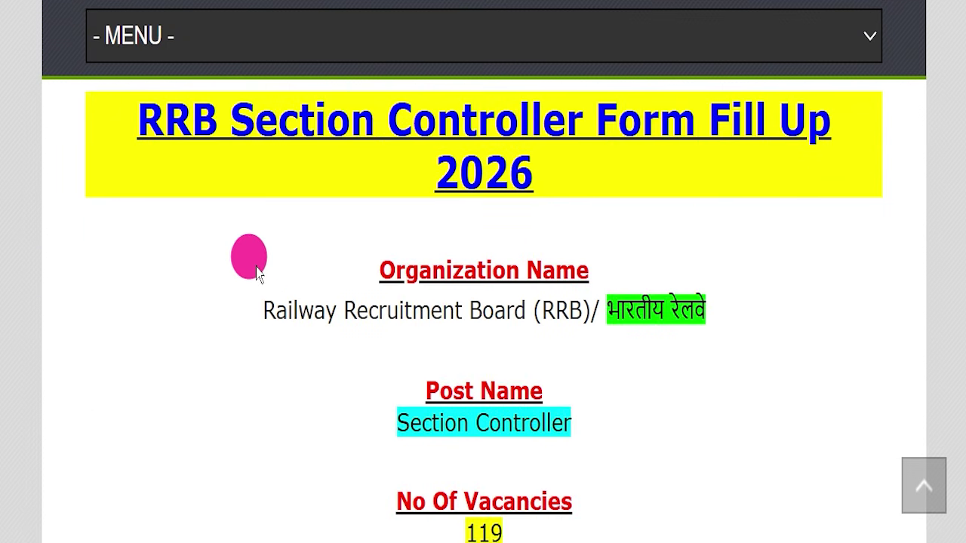
Highlight the page heading, organization name, post name and number of vacancies in turn
{"action": "left_click_drag", "start_coordinate": [95, 133], "coordinate": [636, 189]}
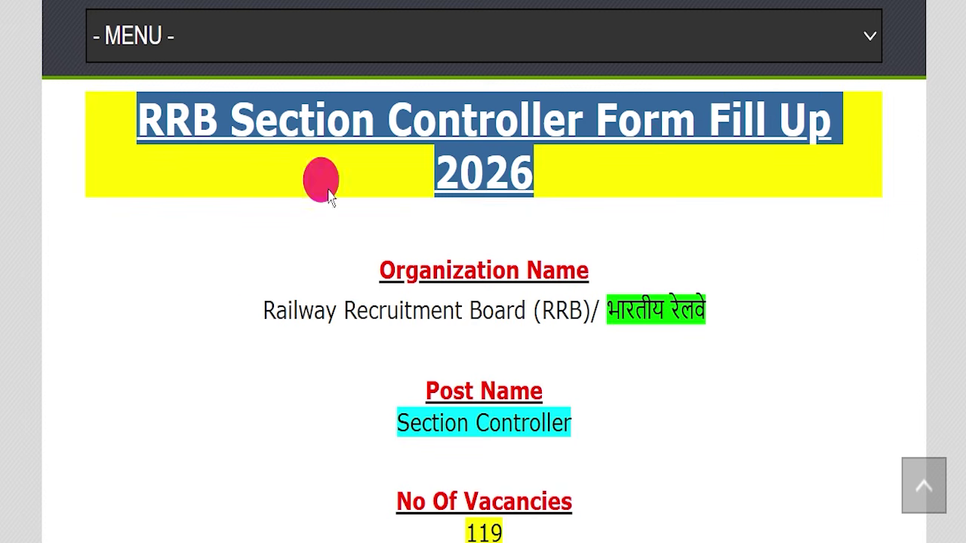
{"action": "left_click", "coordinate": [255, 306]}
{"action": "left_click_drag", "start_coordinate": [256, 309], "coordinate": [718, 277]}
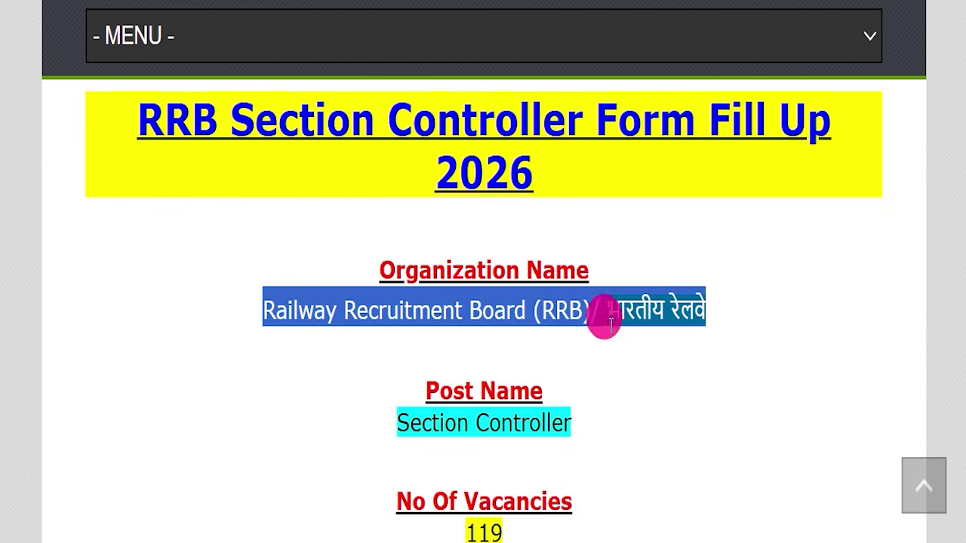
{"action": "left_click_drag", "start_coordinate": [388, 414], "coordinate": [713, 441]}
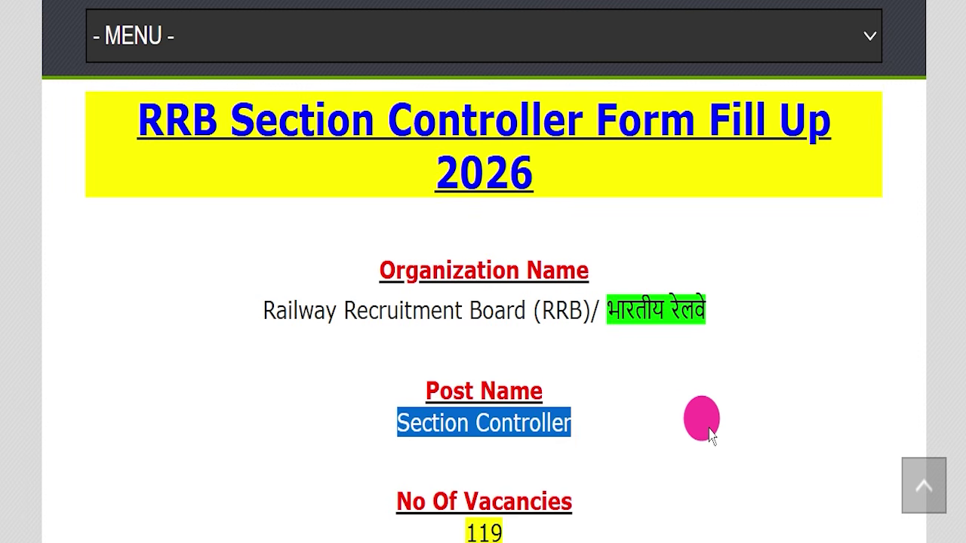
{"action": "scroll", "coordinate": [644, 377], "scroll_direction": "down", "scroll_amount": 2}
{"action": "left_click_drag", "start_coordinate": [374, 317], "coordinate": [562, 363]}
Highlight the last date for applying online in the Important Dates section
{"action": "scroll", "coordinate": [562, 362], "scroll_direction": "down", "scroll_amount": 2}
{"action": "left_click_drag", "start_coordinate": [261, 327], "coordinate": [828, 332]}
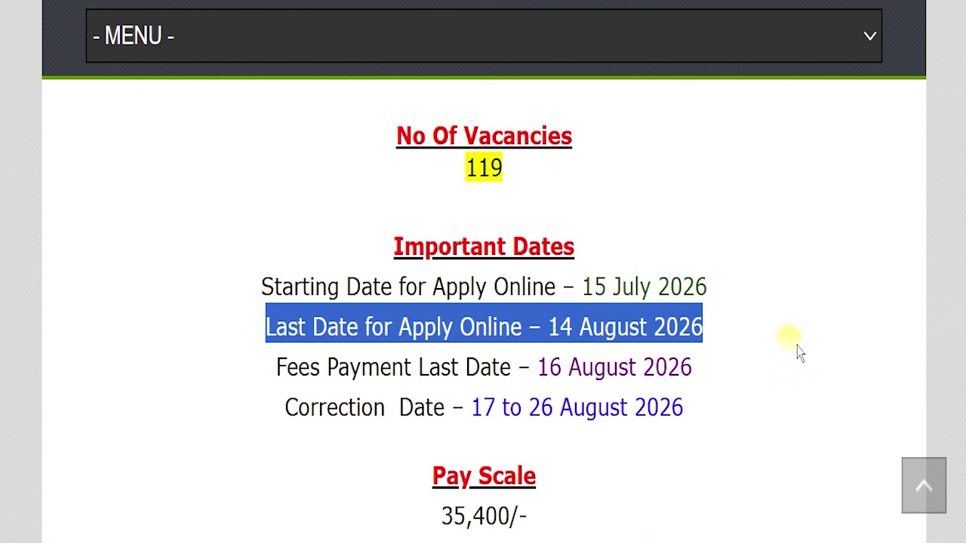
{"action": "left_click", "coordinate": [771, 346]}
{"action": "mouse_move", "coordinate": [755, 346]}
{"action": "left_mouse_down"}
{"action": "mouse_move", "coordinate": [544, 324]}
{"action": "mouse_move", "coordinate": [701, 295]}
{"action": "left_mouse_up"}
Highlight the pay scale, educational qualification and age limit entries in turn
{"action": "scroll", "coordinate": [486, 310], "scroll_direction": "down", "scroll_amount": 2}
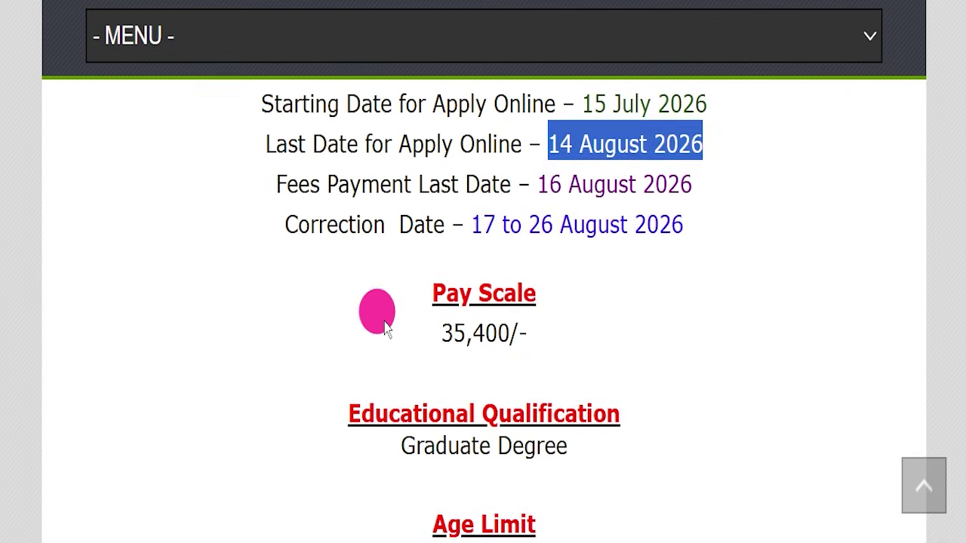
{"action": "left_click_drag", "start_coordinate": [387, 324], "coordinate": [556, 326]}
{"action": "scroll", "coordinate": [557, 326], "scroll_direction": "down", "scroll_amount": 2}
{"action": "left_click_drag", "start_coordinate": [384, 276], "coordinate": [590, 269]}
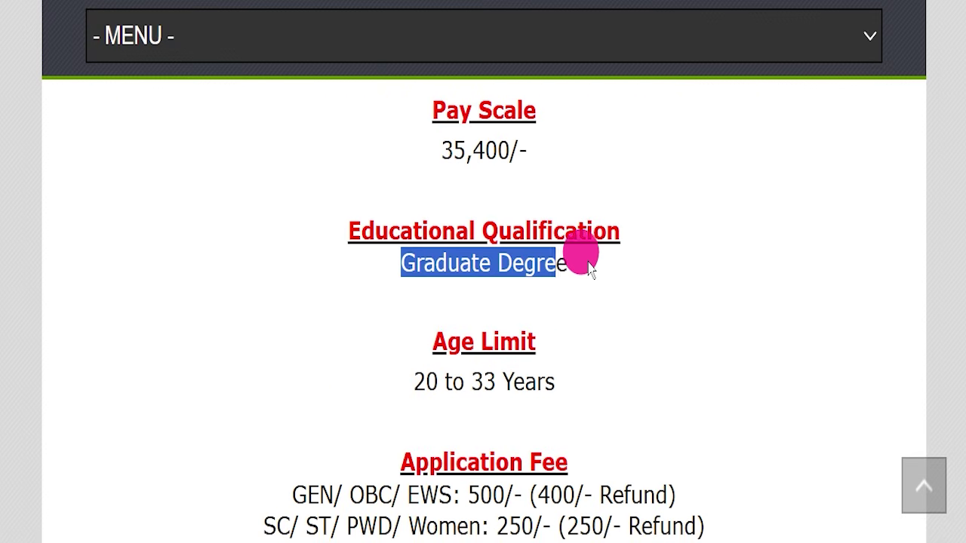
{"action": "left_click_drag", "start_coordinate": [349, 377], "coordinate": [724, 384]}
Highlight the application fees for the GEN/OBC/EWS and SC/ST/PWD/Women categories and the online payment mode
{"action": "scroll", "coordinate": [752, 304], "scroll_direction": "down", "scroll_amount": 2}
{"action": "left_click_drag", "start_coordinate": [247, 317], "coordinate": [688, 311]}
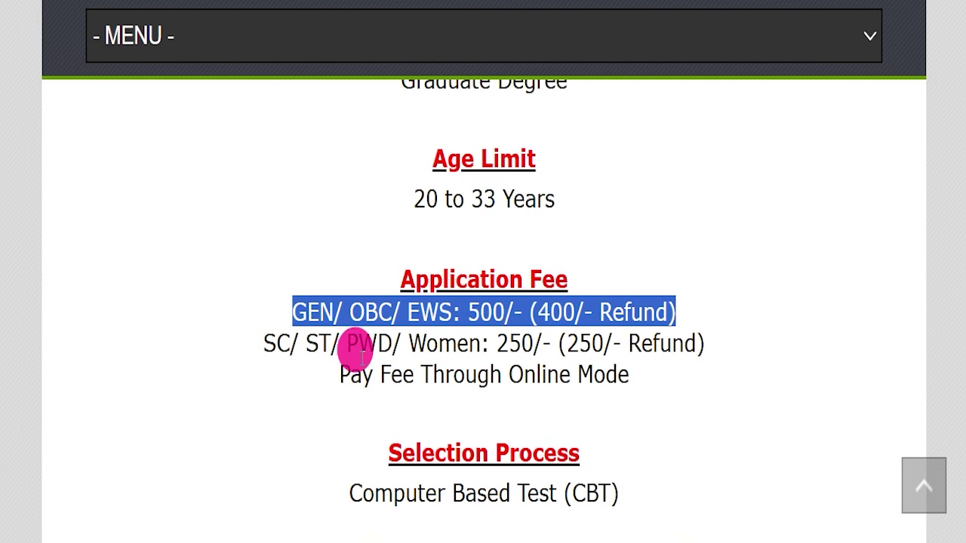
{"action": "left_click_drag", "start_coordinate": [240, 347], "coordinate": [744, 344]}
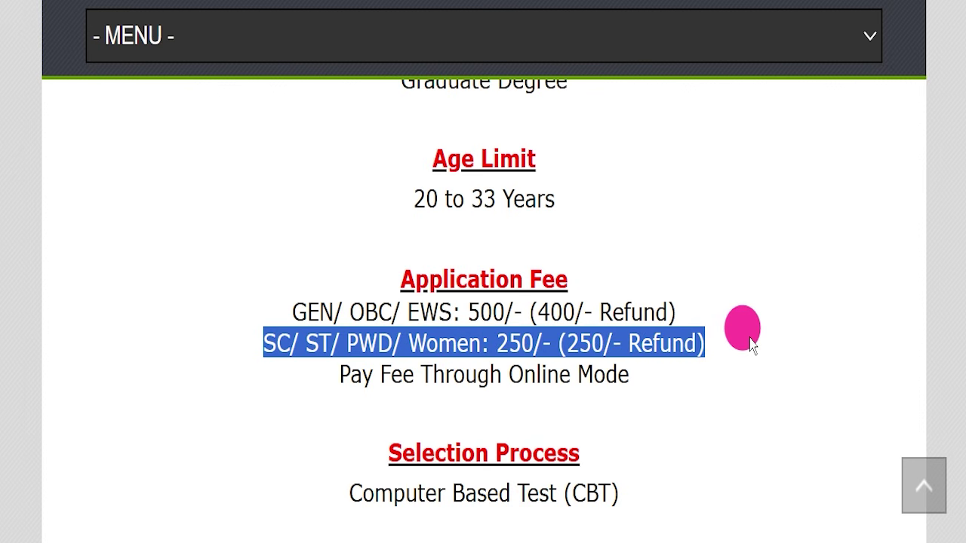
{"action": "left_click_drag", "start_coordinate": [510, 374], "coordinate": [646, 372]}
Highlight the selection process, apply mode and job location entries in turn
{"action": "scroll", "coordinate": [636, 378], "scroll_direction": "down", "scroll_amount": 2}
{"action": "left_click_drag", "start_coordinate": [294, 312], "coordinate": [631, 298]}
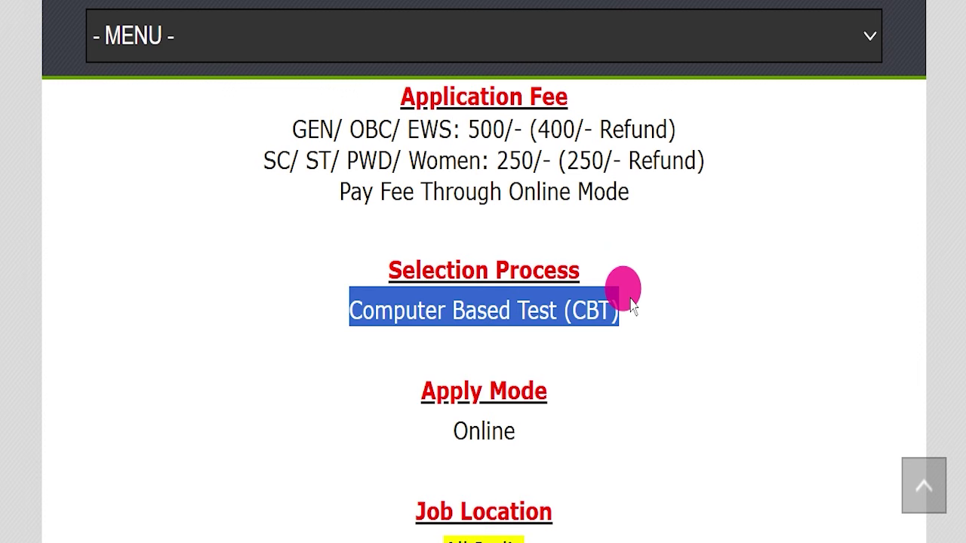
{"action": "left_click_drag", "start_coordinate": [391, 414], "coordinate": [627, 416]}
{"action": "scroll", "coordinate": [657, 325], "scroll_direction": "down", "scroll_amount": 5}
{"action": "left_click_drag", "start_coordinate": [361, 380], "coordinate": [608, 371]}
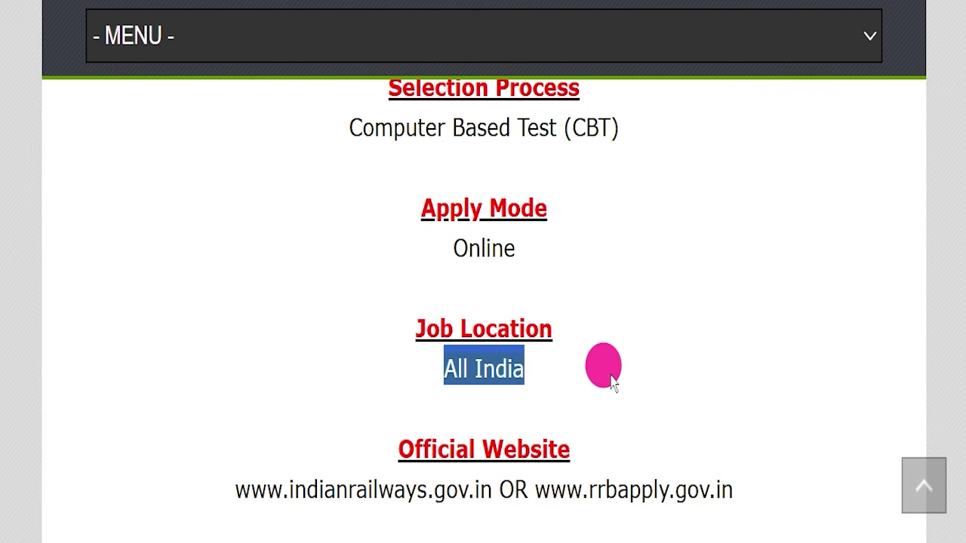
{"action": "scroll", "coordinate": [608, 370], "scroll_direction": "down", "scroll_amount": 5}
{"action": "left_click_drag", "start_coordinate": [534, 305], "coordinate": [747, 305]}
{"action": "scroll", "coordinate": [787, 244], "scroll_direction": "down", "scroll_amount": 5}
{"action": "left_click", "coordinate": [792, 233]}
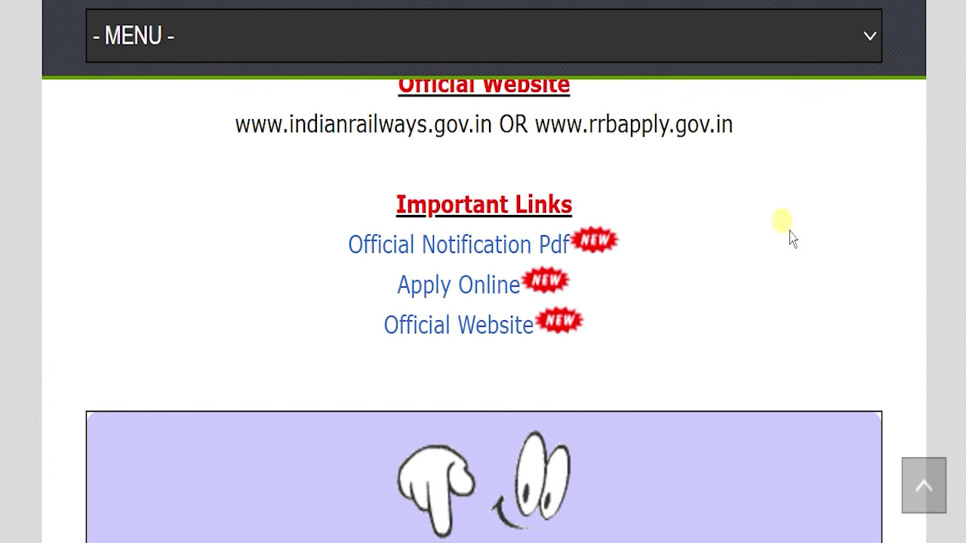
{"action": "left_click_drag", "start_coordinate": [309, 190], "coordinate": [629, 328]}
{"action": "left_click", "coordinate": [629, 328]}
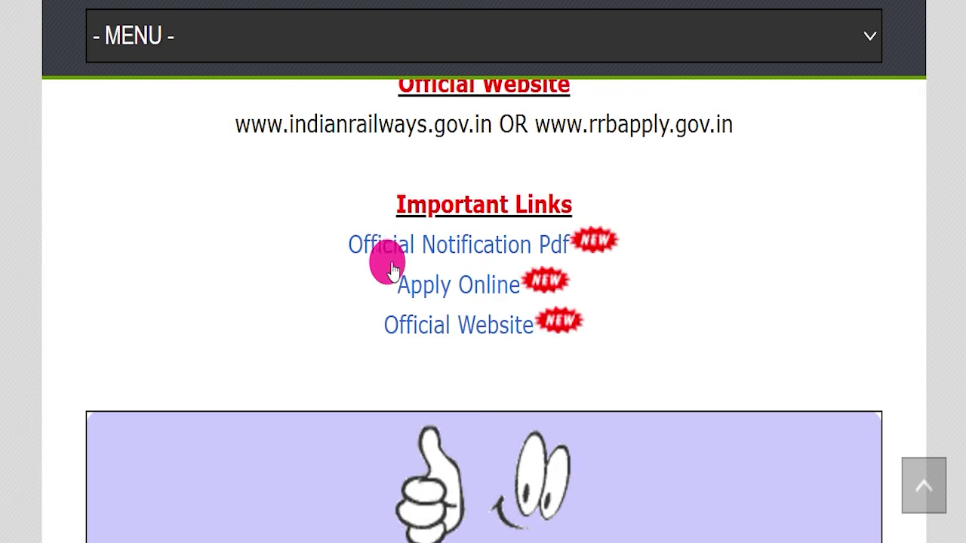
Open the official notification PDF and read through it to the zone-wise vacancy table in Annexure-B
{"action": "left_click_drag", "start_coordinate": [280, 248], "coordinate": [569, 240]}
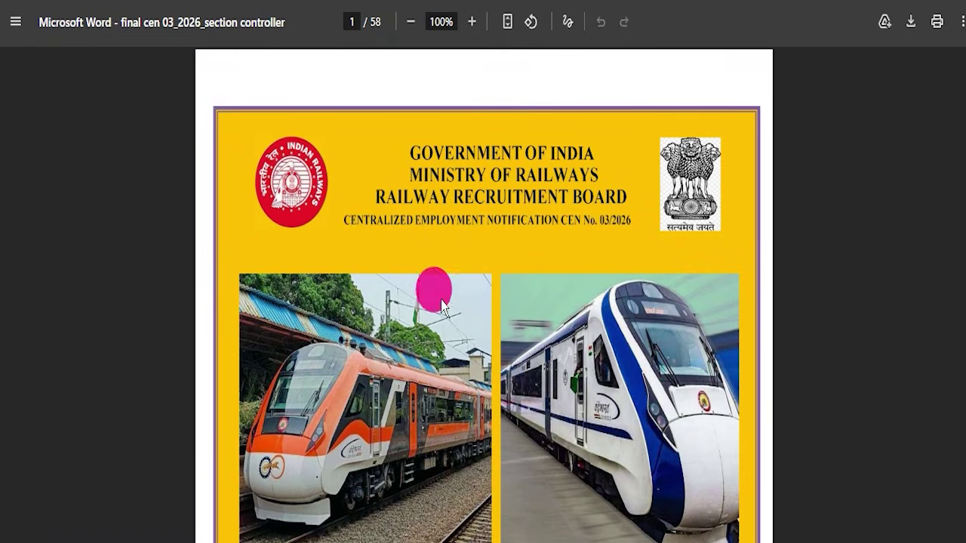
{"action": "scroll", "coordinate": [450, 316], "scroll_direction": "down", "scroll_amount": 7}
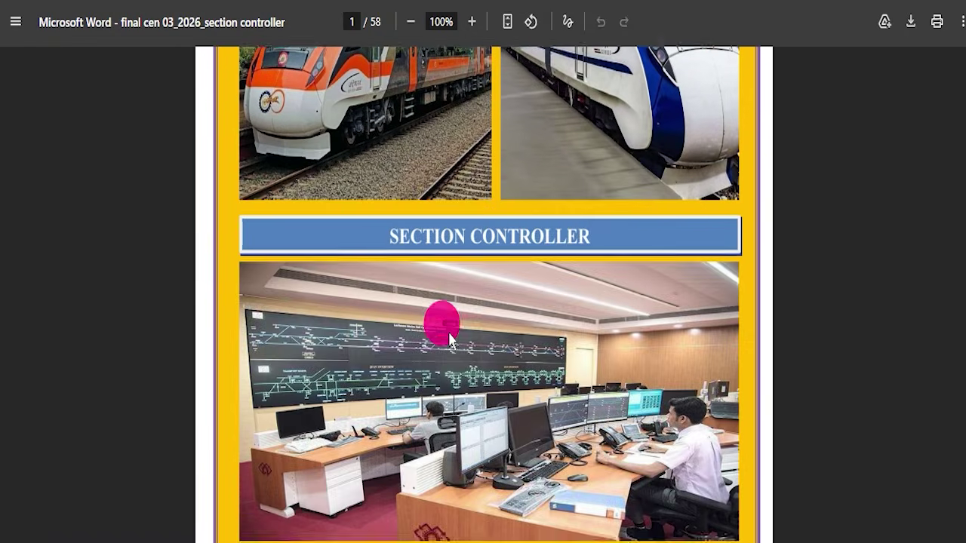
{"action": "scroll", "coordinate": [451, 329], "scroll_direction": "down", "scroll_amount": 13}
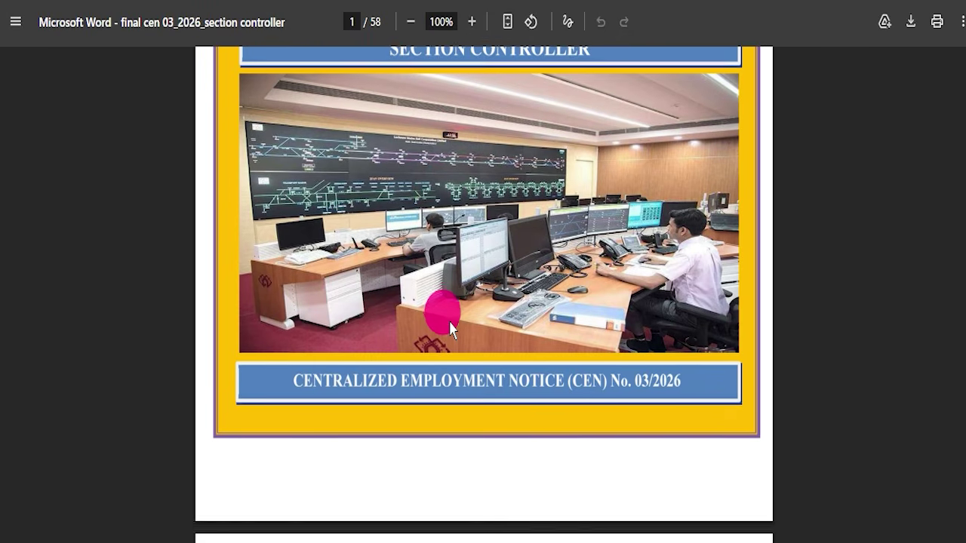
{"action": "scroll", "coordinate": [457, 326], "scroll_direction": "down", "scroll_amount": 15}
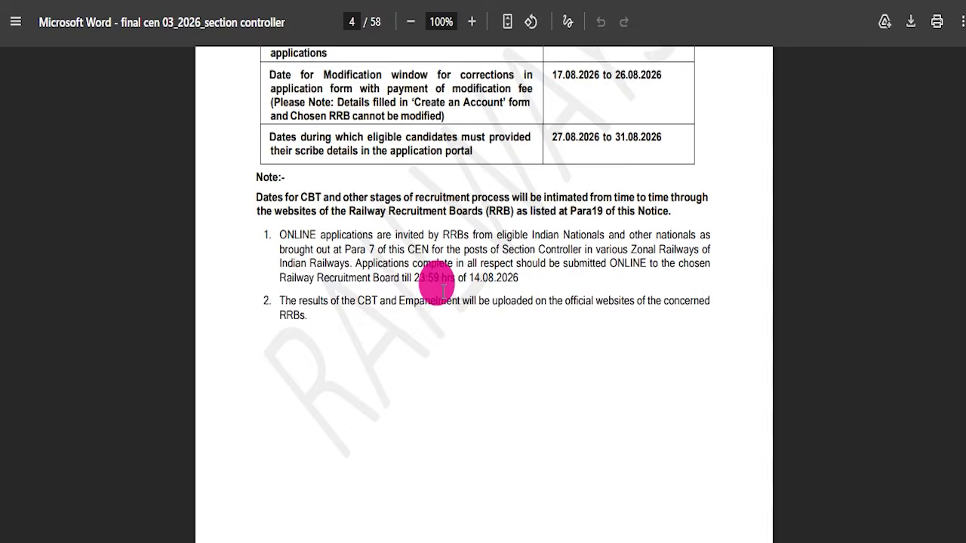
{"action": "scroll", "coordinate": [442, 284], "scroll_direction": "down", "scroll_amount": 9}
{"action": "scroll", "coordinate": [427, 323], "scroll_direction": "down", "scroll_amount": 20}
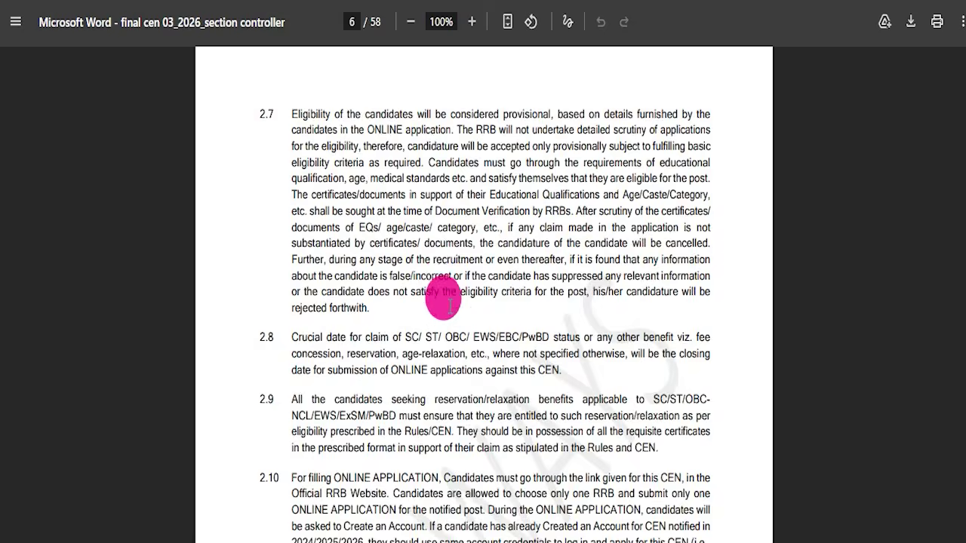
{"action": "scroll", "coordinate": [442, 324], "scroll_direction": "down", "scroll_amount": 20}
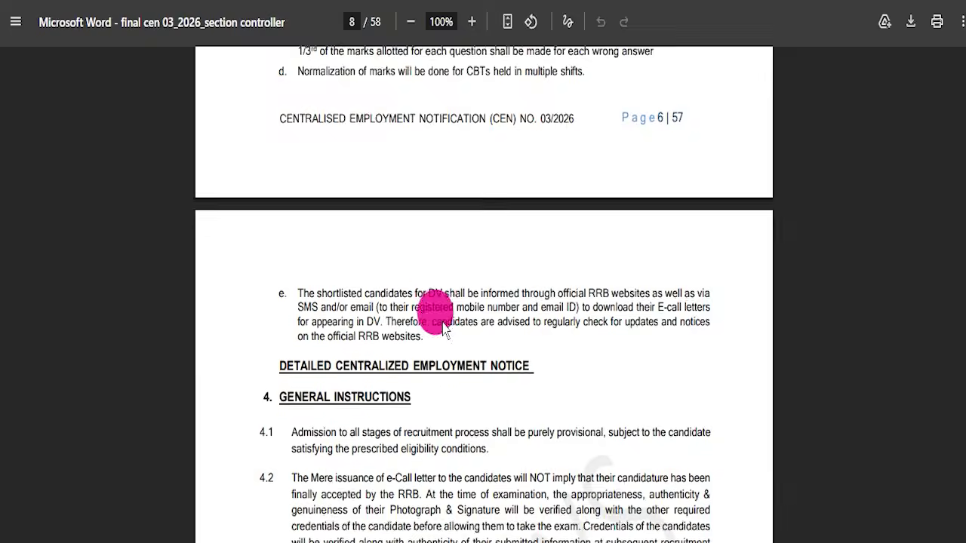
{"action": "scroll", "coordinate": [439, 309], "scroll_direction": "down", "scroll_amount": 20}
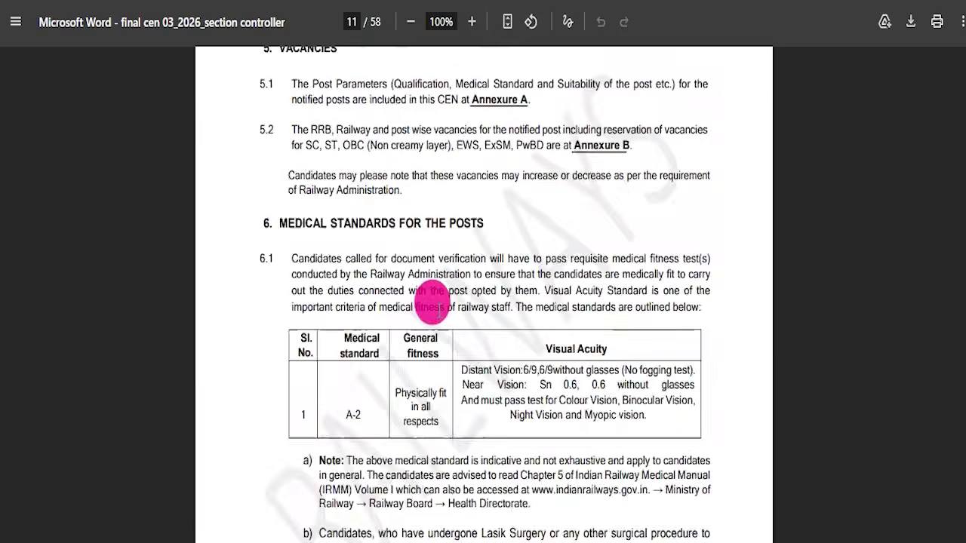
{"action": "scroll", "coordinate": [436, 315], "scroll_direction": "down", "scroll_amount": 15}
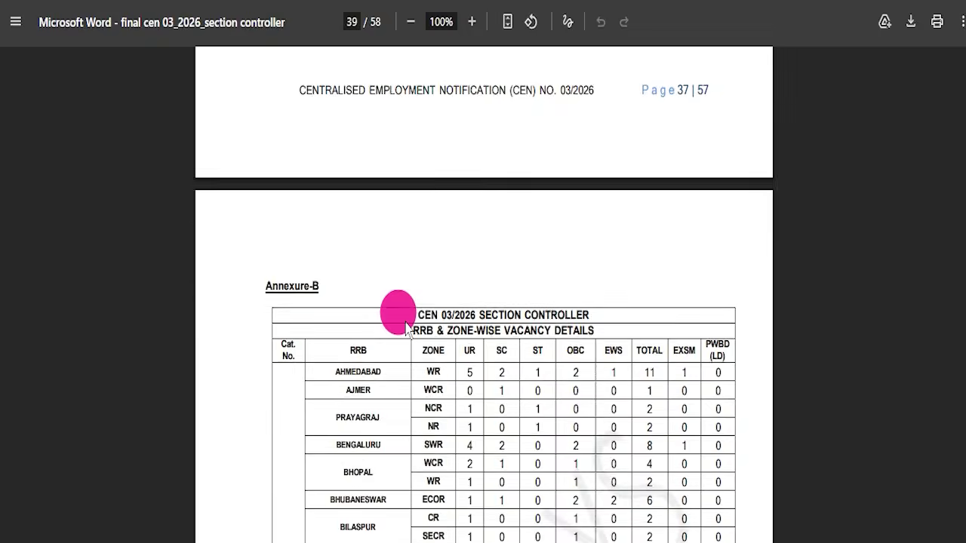
Read through the rest of the vacancy table and the caste certificate format, and return to the start of the notification
{"action": "scroll", "coordinate": [406, 326], "scroll_direction": "down", "scroll_amount": 4}
{"action": "scroll", "coordinate": [400, 311], "scroll_direction": "down", "scroll_amount": 10}
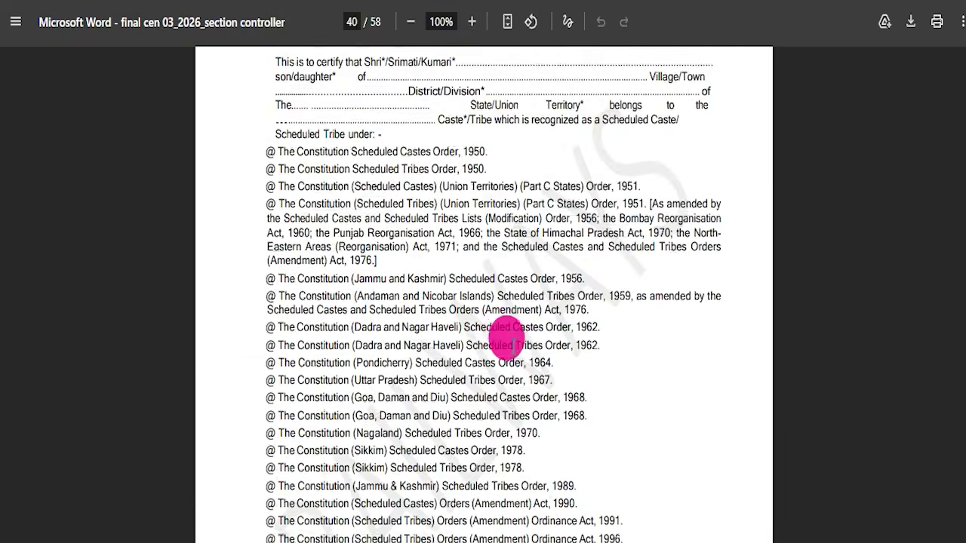
{"action": "scroll", "coordinate": [730, 423], "scroll_direction": "down", "scroll_amount": 6}
{"action": "left_click_drag", "start_coordinate": [965, 389], "coordinate": [965, 51]}
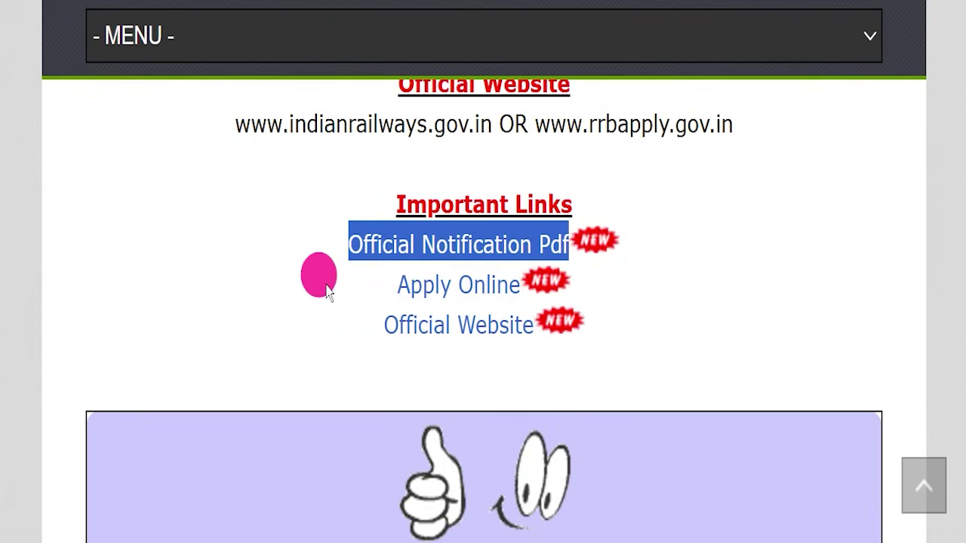
Open the RRB application portal from the Apply Online link and dismiss the fake-website notice
{"action": "left_click_drag", "start_coordinate": [367, 289], "coordinate": [521, 284]}
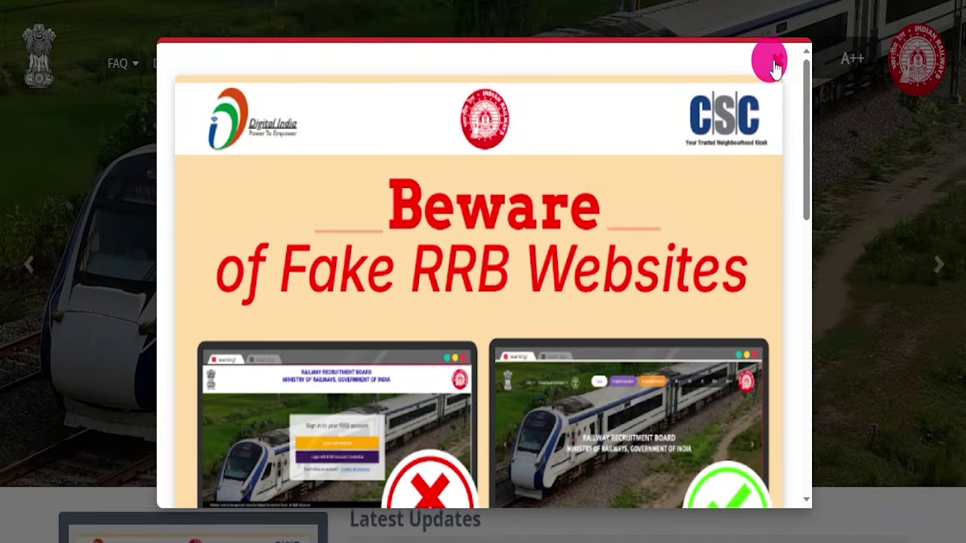
{"action": "left_click", "coordinate": [775, 60]}
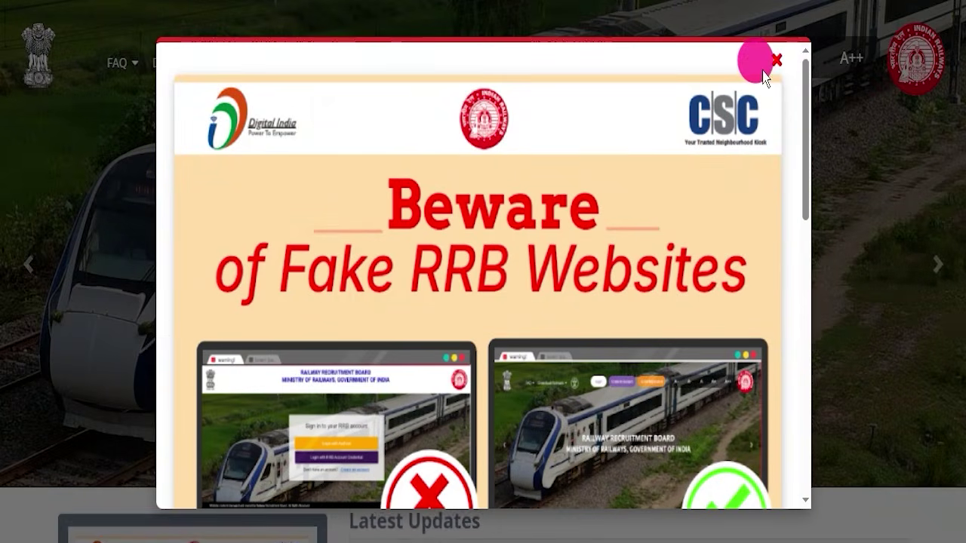
{"action": "left_click", "coordinate": [773, 62]}
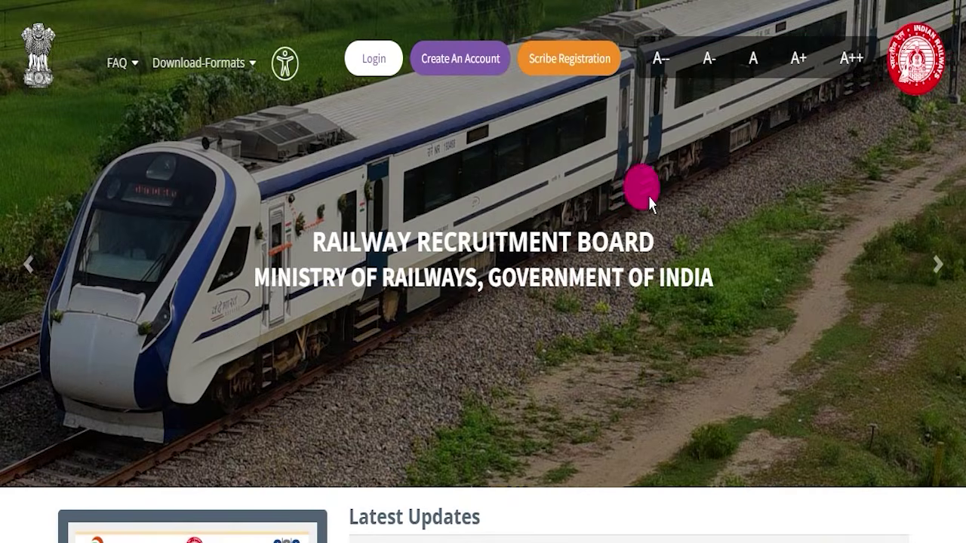
Mark the Section Controller entry under Latest Updates and draw an arrow to the Login option
{"action": "scroll", "coordinate": [446, 393], "scroll_direction": "down", "scroll_amount": 2}
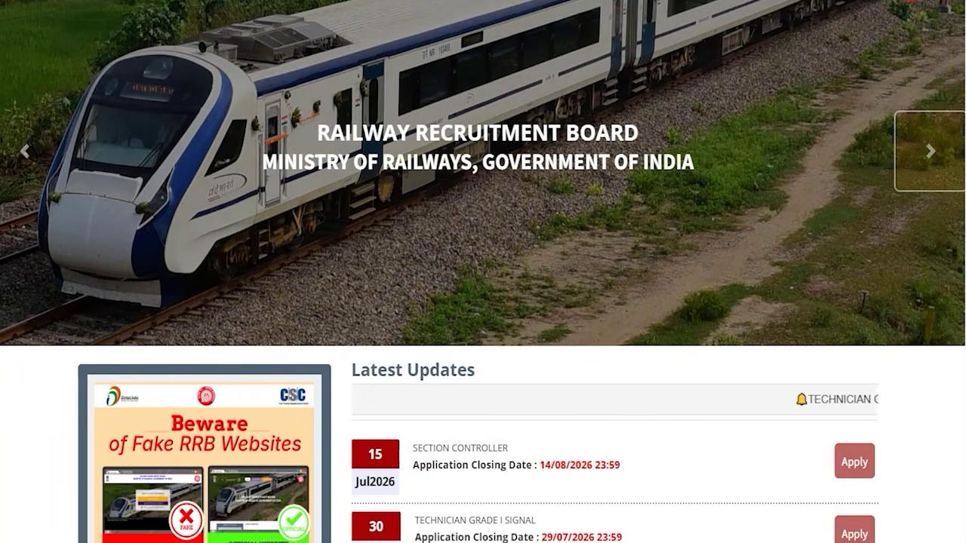
{"action": "left_click_drag", "start_coordinate": [337, 420], "coordinate": [891, 502]}
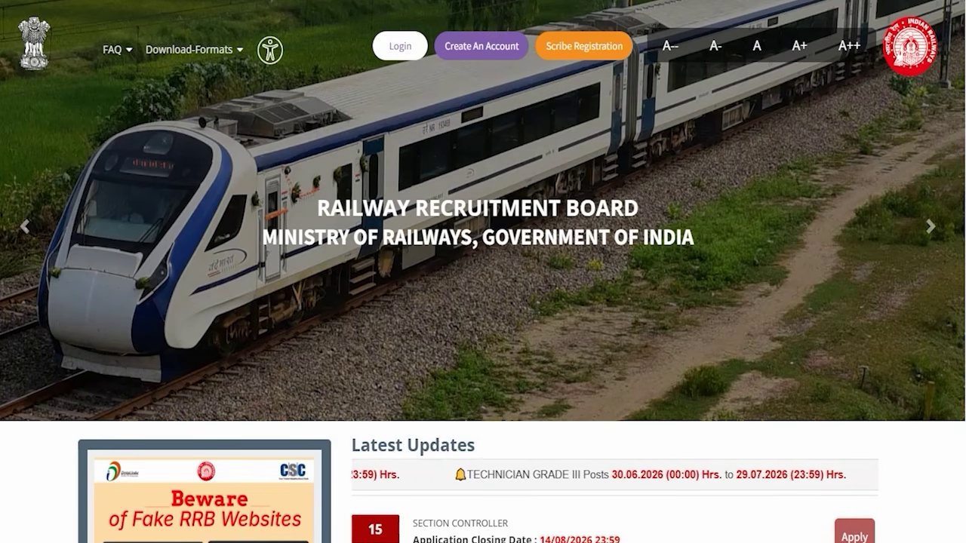
{"action": "mouse_move", "coordinate": [251, 176]}
{"action": "left_mouse_down"}
{"action": "mouse_move", "coordinate": [389, 49]}
{"action": "mouse_move", "coordinate": [375, 64]}
{"action": "left_mouse_up"}
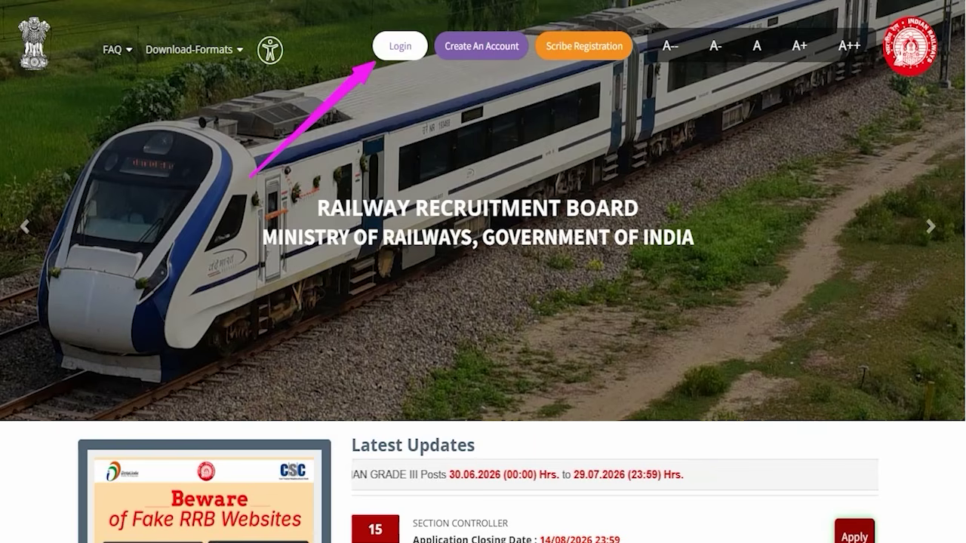
Open the sign-in form for RRB account credentials and draw an arrow to its Login button
{"action": "left_click", "coordinate": [399, 45]}
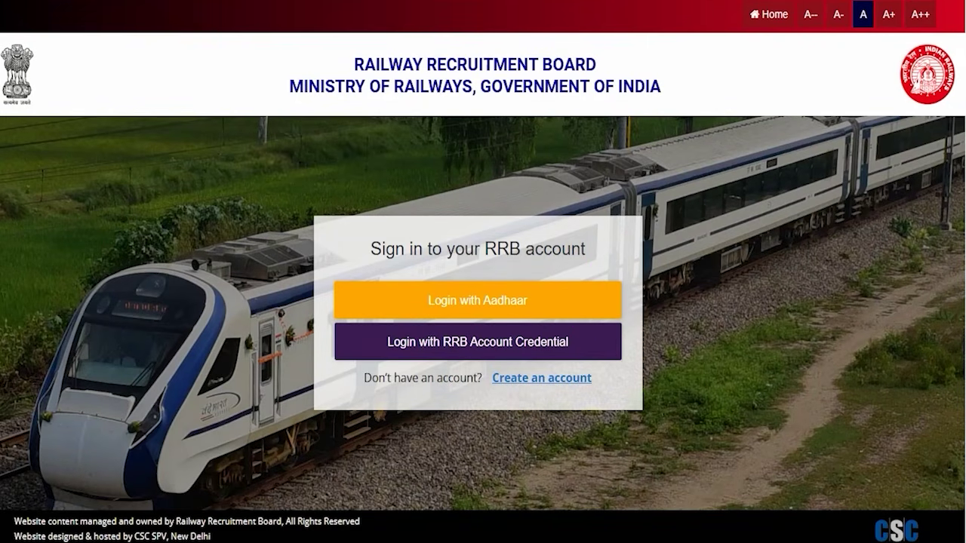
{"action": "left_click", "coordinate": [463, 350]}
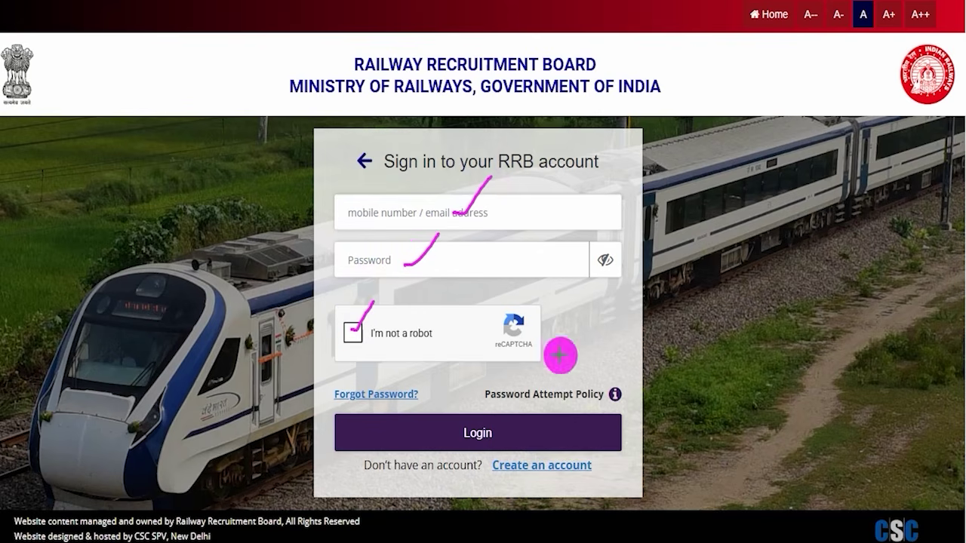
{"action": "mouse_move", "coordinate": [768, 200]}
{"action": "left_mouse_down"}
{"action": "mouse_move", "coordinate": [626, 348]}
{"action": "mouse_move", "coordinate": [526, 432]}
{"action": "left_mouse_up"}
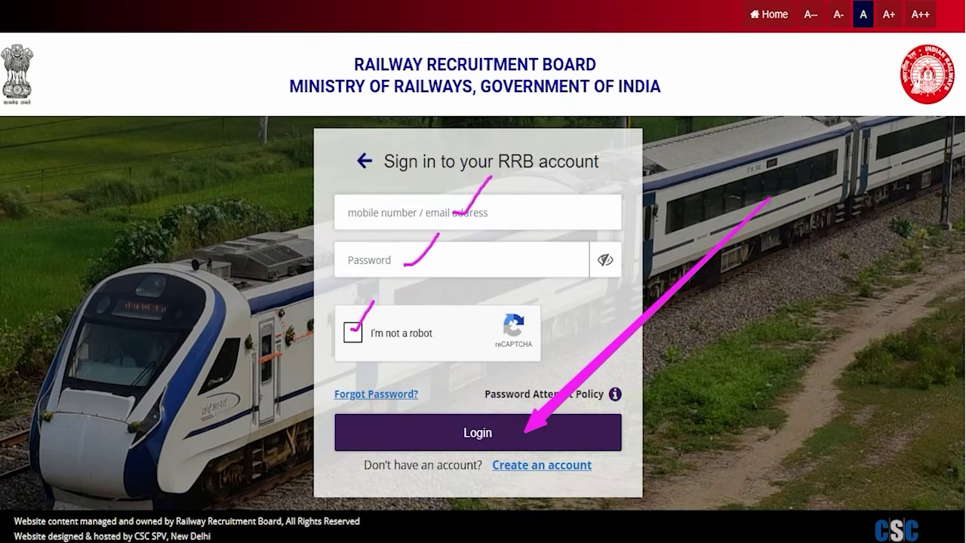
{"action": "key", "text": "Escape"}
Return to the portal's home page, dismiss the fake-website notice and open the Create An Account form
{"action": "left_click", "coordinate": [777, 22]}
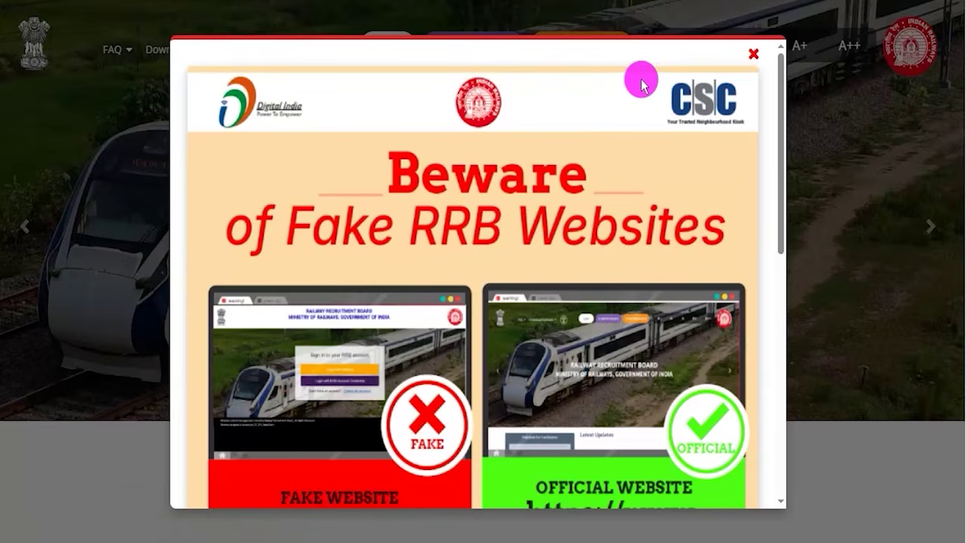
{"action": "left_click", "coordinate": [753, 52]}
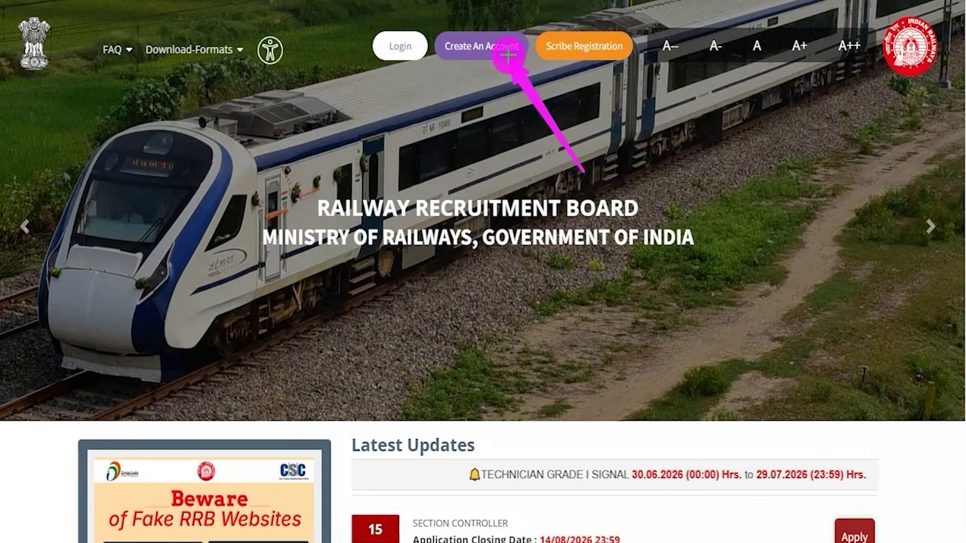
{"action": "left_click", "coordinate": [458, 50]}
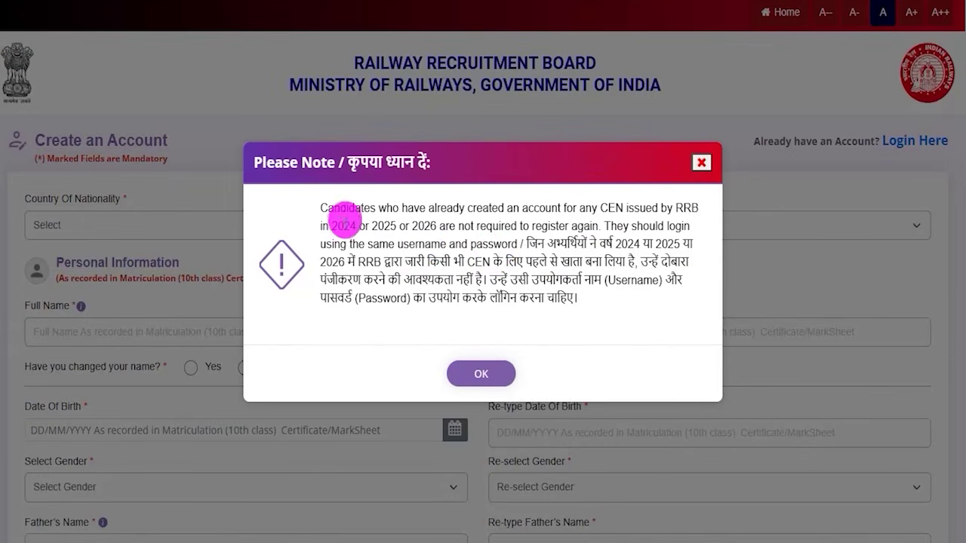
Highlight "2024 or 2025 or 2026" in the registration note, close it and draw tick marks beside the Create an Account heading
{"action": "left_click_drag", "start_coordinate": [337, 226], "coordinate": [418, 224]}
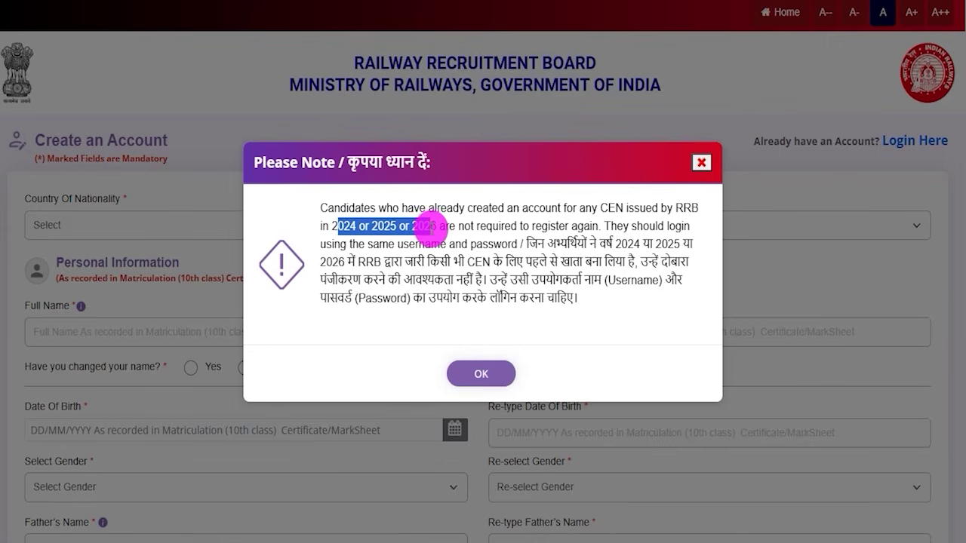
{"action": "left_click", "coordinate": [471, 370]}
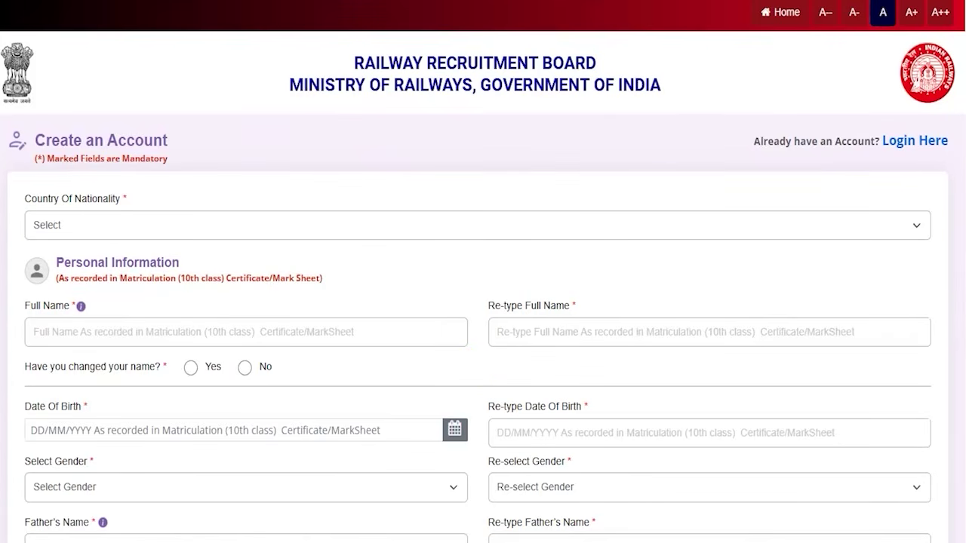
{"action": "left_click_drag", "start_coordinate": [217, 134], "coordinate": [262, 86]}
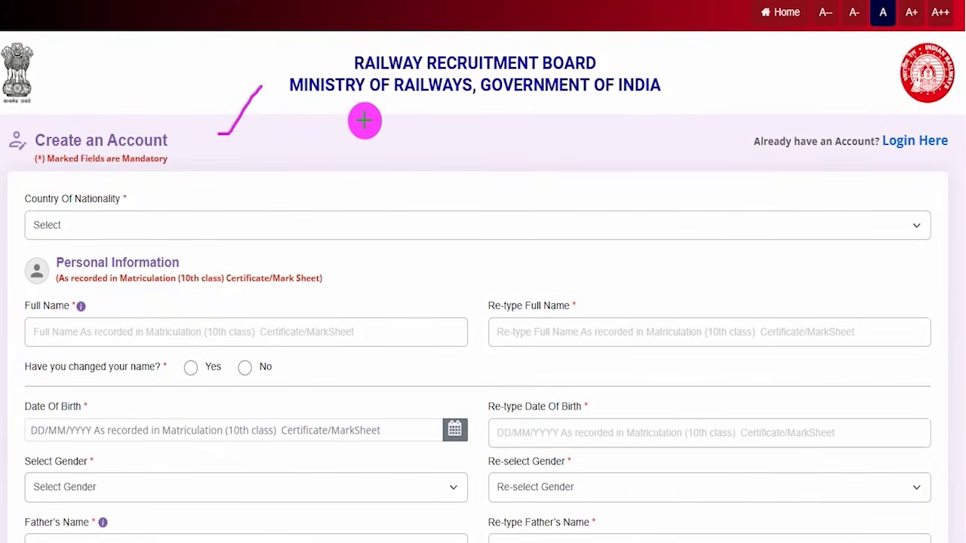
{"action": "left_click_drag", "start_coordinate": [261, 151], "coordinate": [310, 110]}
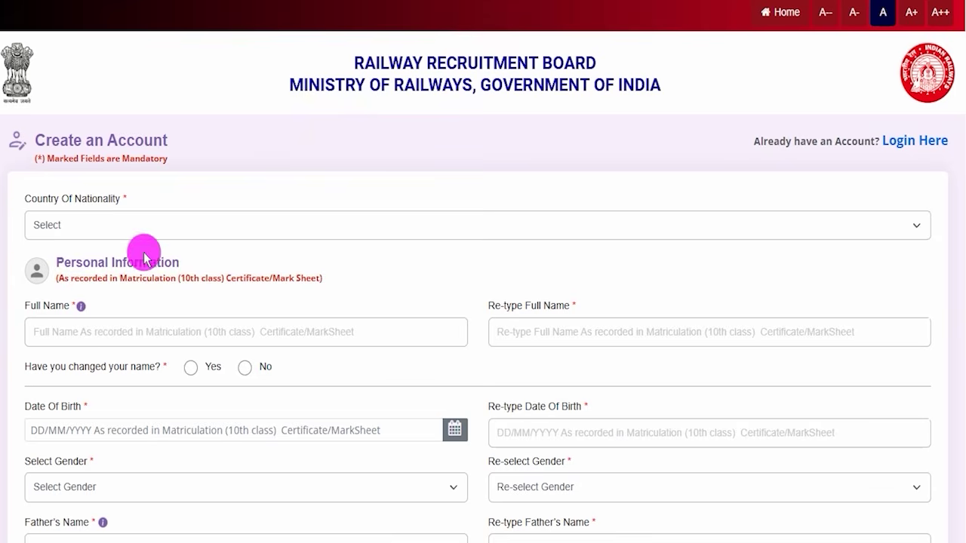
Set the Country Of Nationality to India and mark the Full Name and Re-type Full Name fields
{"action": "left_click", "coordinate": [100, 224]}
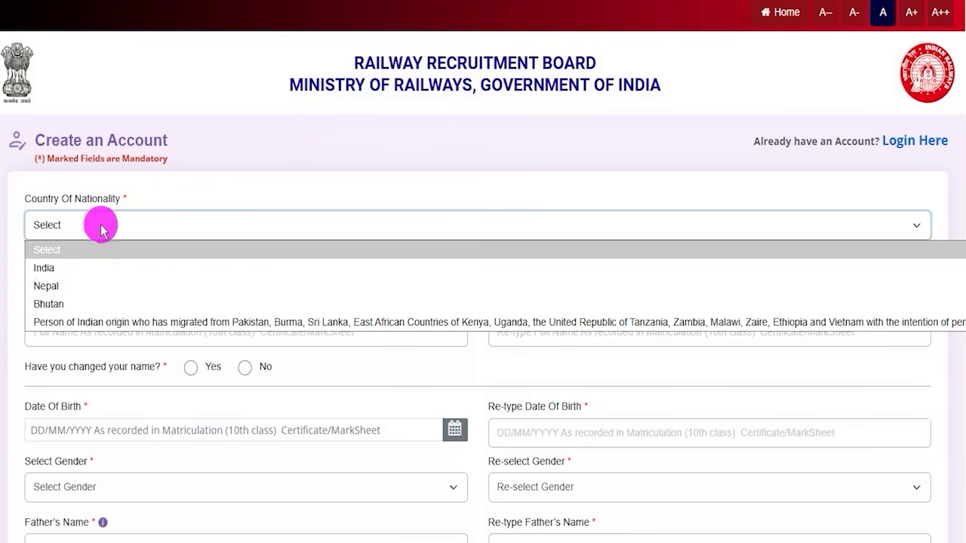
{"action": "left_click", "coordinate": [50, 268]}
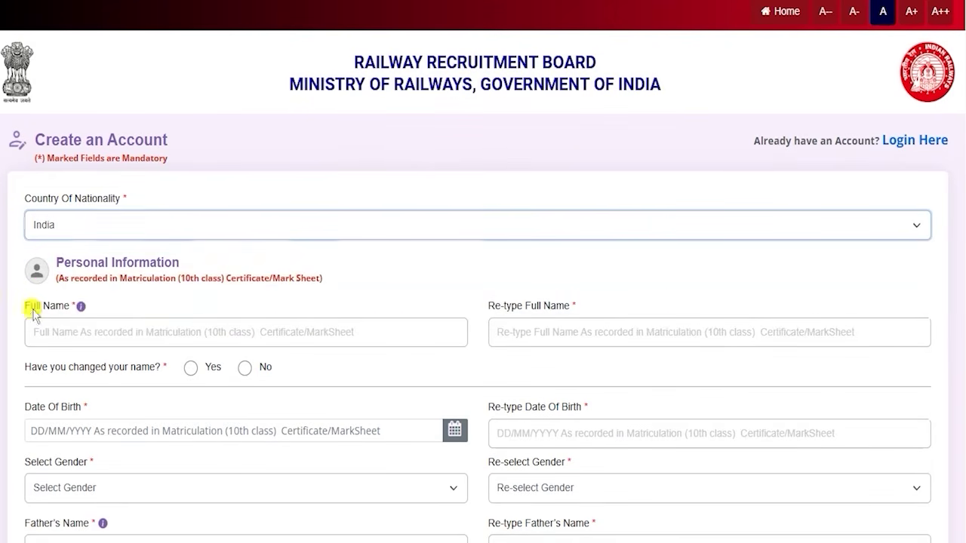
{"action": "left_click", "coordinate": [113, 334]}
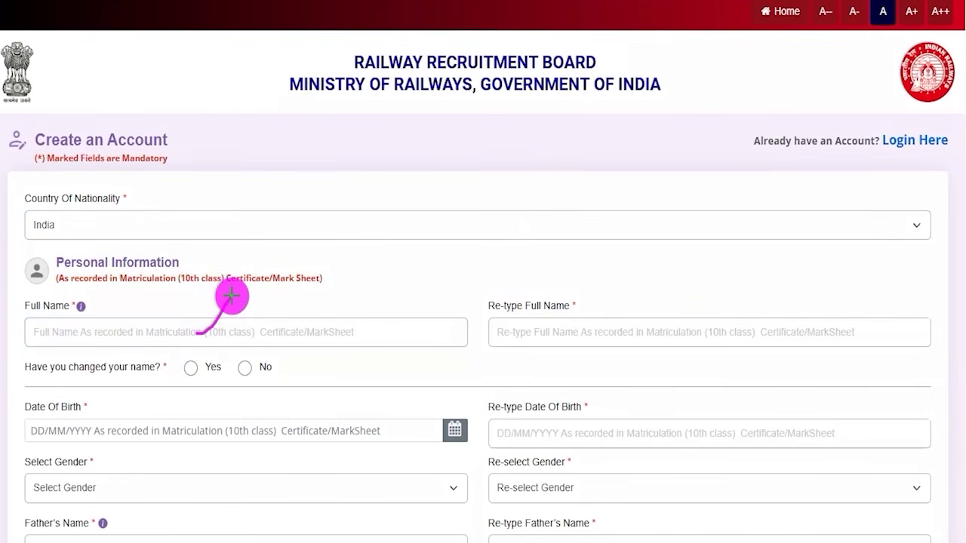
{"action": "left_click_drag", "start_coordinate": [599, 330], "coordinate": [640, 287]}
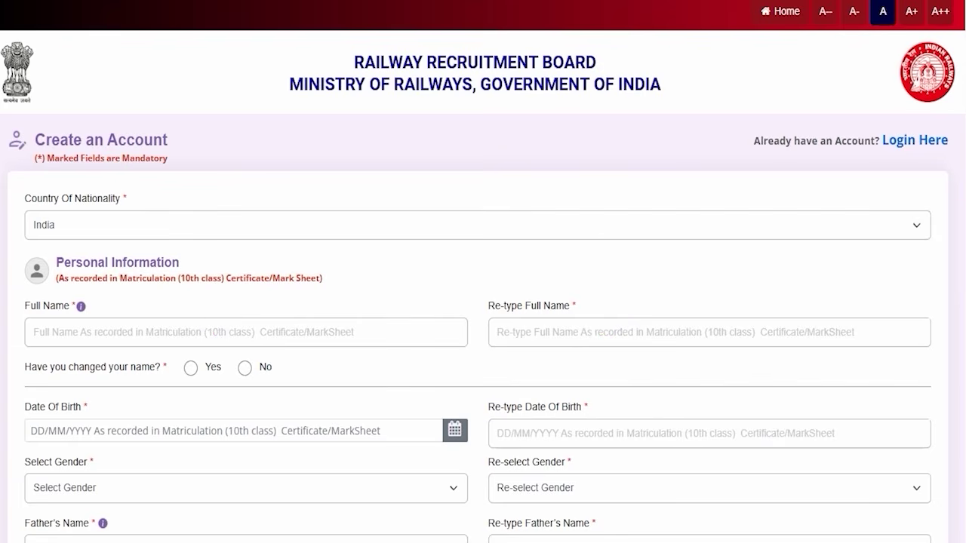
Answer Yes to the name-change question, highlight the Gazette Notification, legal documentation and Document Verification terms, and accept the information
{"action": "left_click_drag", "start_coordinate": [41, 366], "coordinate": [124, 366]}
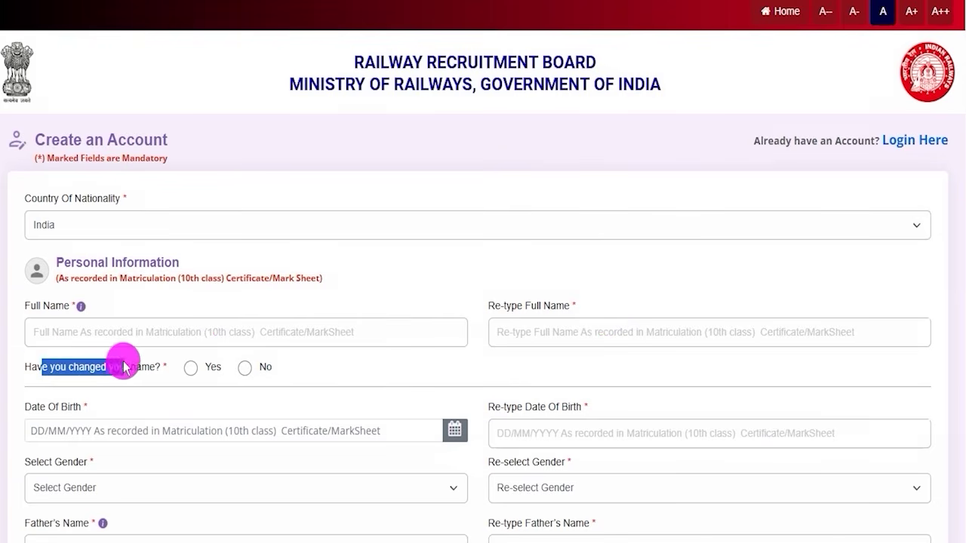
{"action": "left_click", "coordinate": [190, 367]}
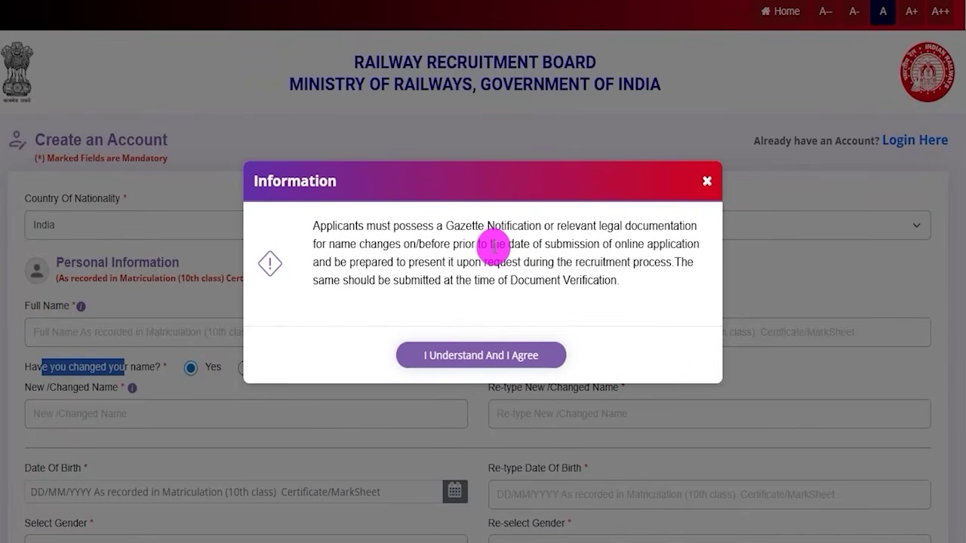
{"action": "left_click_drag", "start_coordinate": [460, 226], "coordinate": [511, 225]}
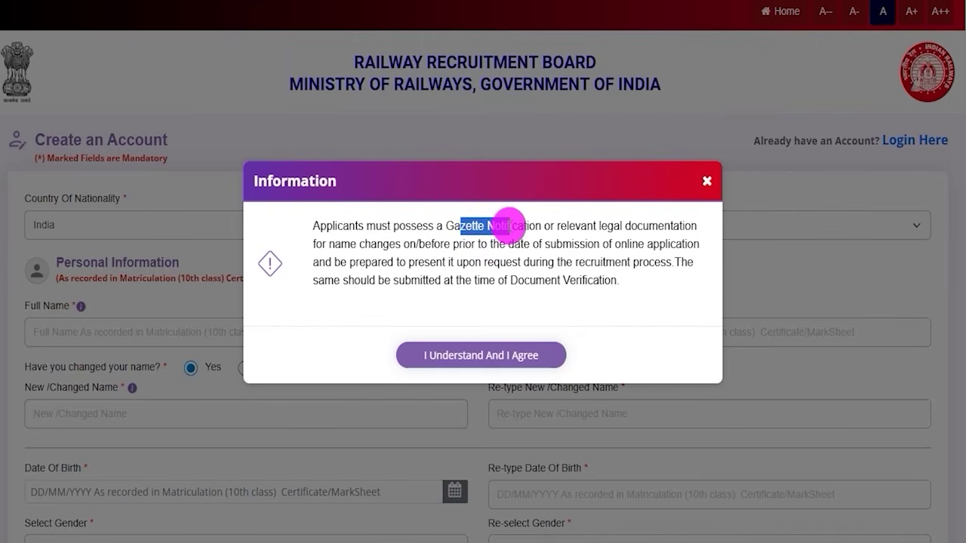
{"action": "left_click_drag", "start_coordinate": [608, 225], "coordinate": [643, 225]}
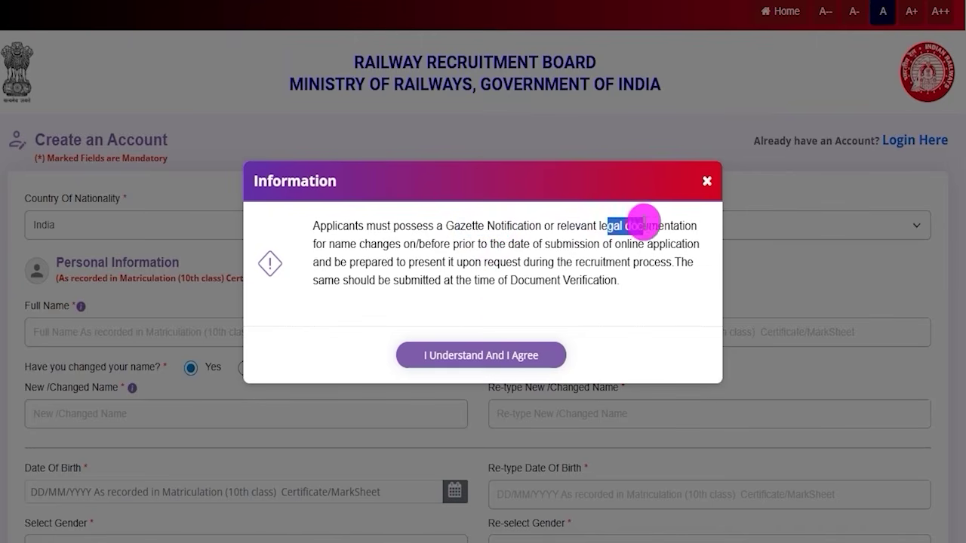
{"action": "left_click_drag", "start_coordinate": [525, 280], "coordinate": [565, 283]}
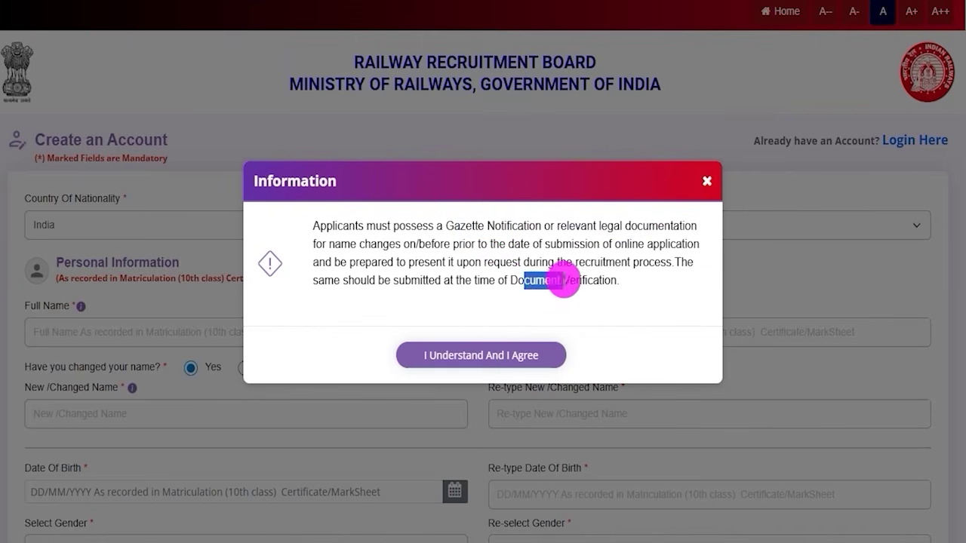
{"action": "left_click", "coordinate": [457, 355]}
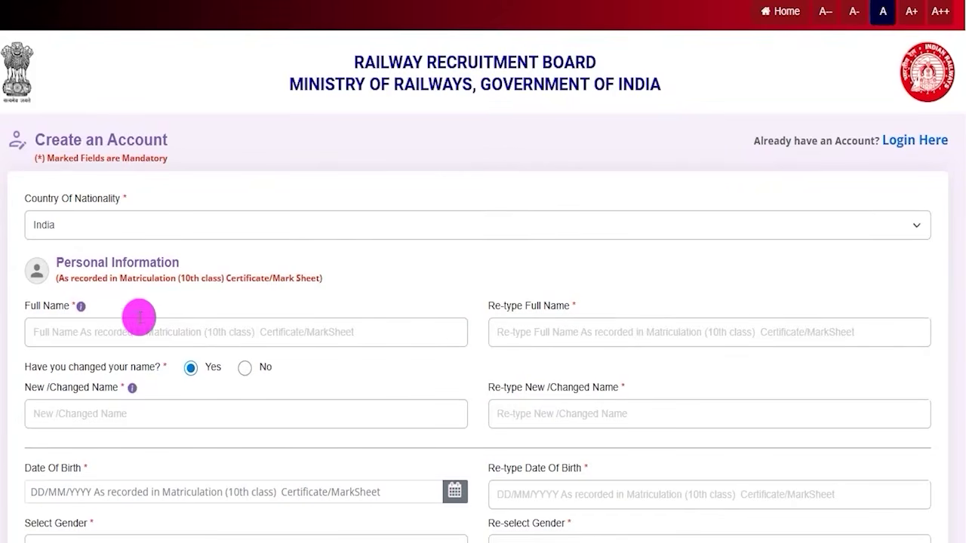
Compare the Yes and No answers to "Have you changed your name?" and set it to No
{"action": "left_click_drag", "start_coordinate": [38, 367], "coordinate": [194, 372]}
{"action": "left_click", "coordinate": [244, 368]}
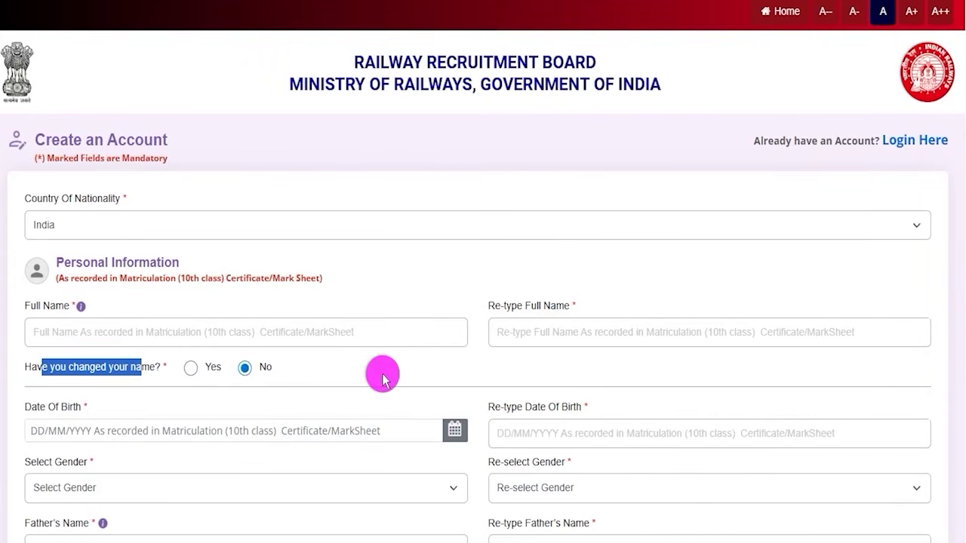
{"action": "left_click", "coordinate": [198, 370]}
{"action": "left_click", "coordinate": [413, 360]}
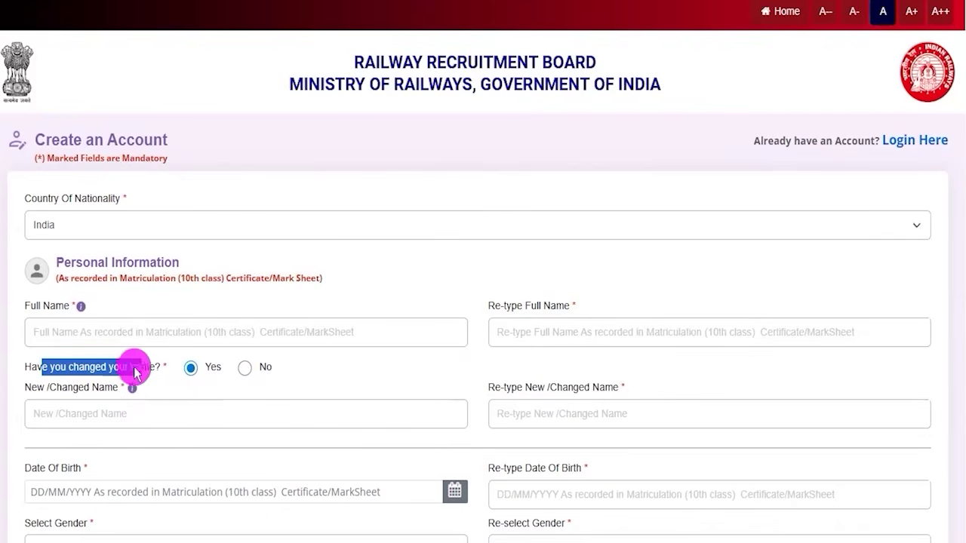
{"action": "left_click", "coordinate": [244, 369]}
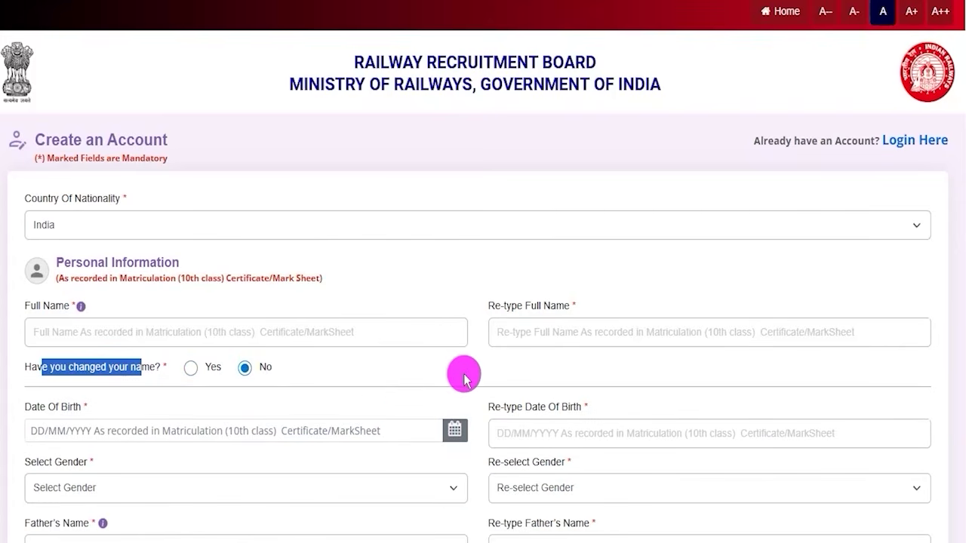
Show the Date Of Birth calendar and place the cursor in the empty Re-type Date Of Birth field
{"action": "scroll", "coordinate": [463, 377], "scroll_direction": "down", "scroll_amount": 3}
{"action": "left_click", "coordinate": [370, 202]}
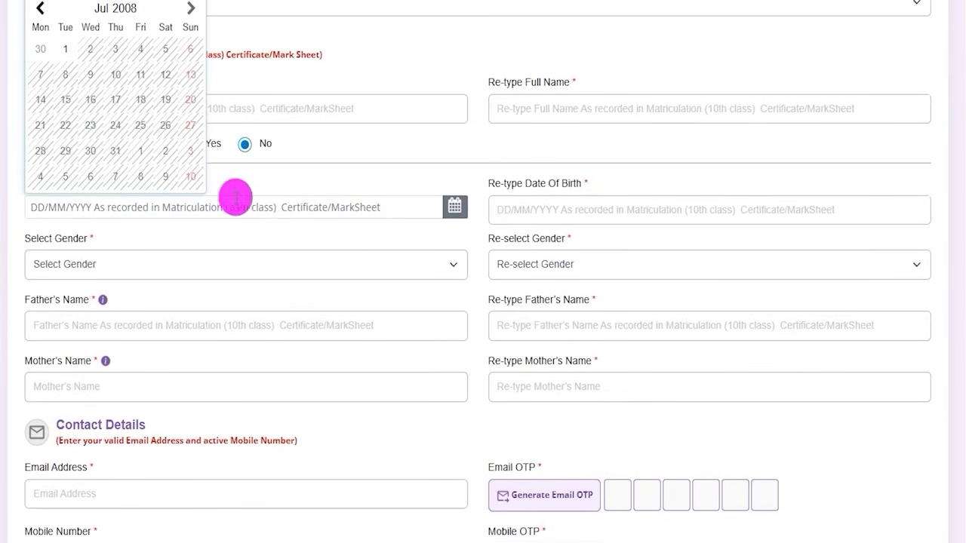
{"action": "left_click_drag", "start_coordinate": [496, 188], "coordinate": [550, 186]}
{"action": "left_click", "coordinate": [533, 209]}
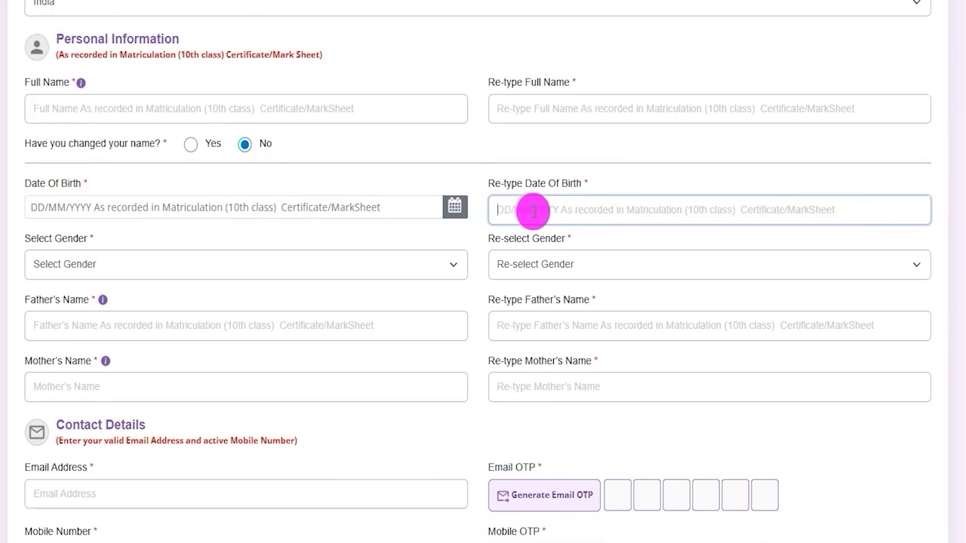
Set both the Select Gender and Re-select Gender fields to Male
{"action": "left_click", "coordinate": [272, 264]}
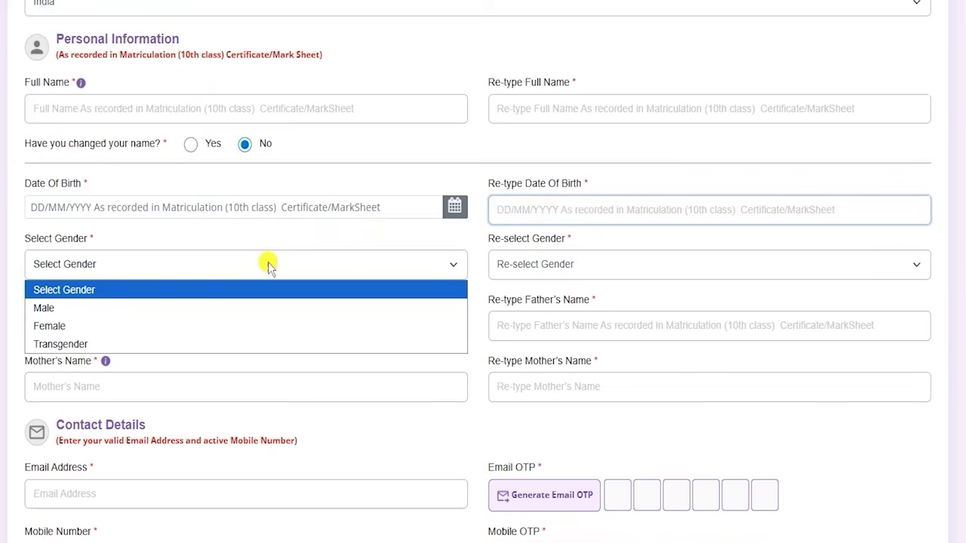
{"action": "left_click", "coordinate": [52, 304]}
{"action": "left_click", "coordinate": [526, 261]}
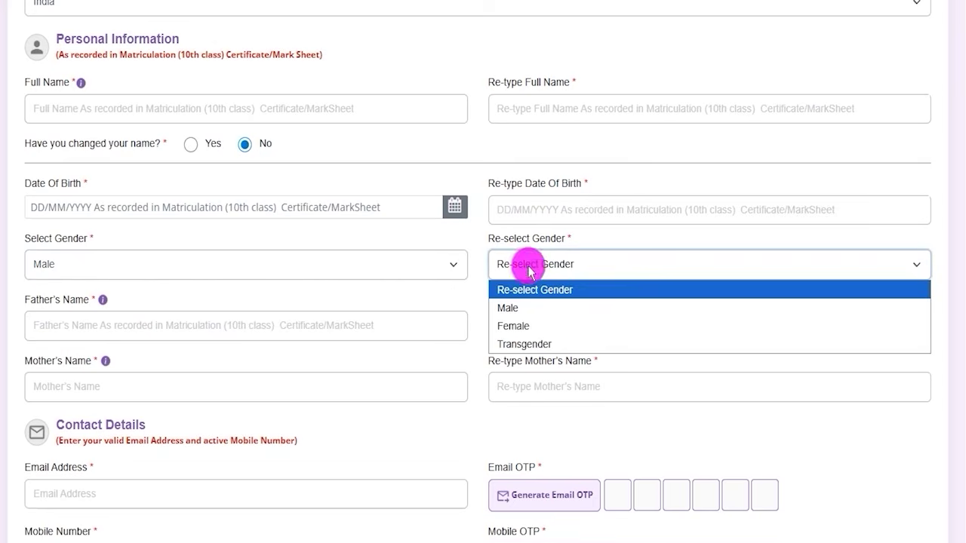
{"action": "left_click", "coordinate": [517, 312]}
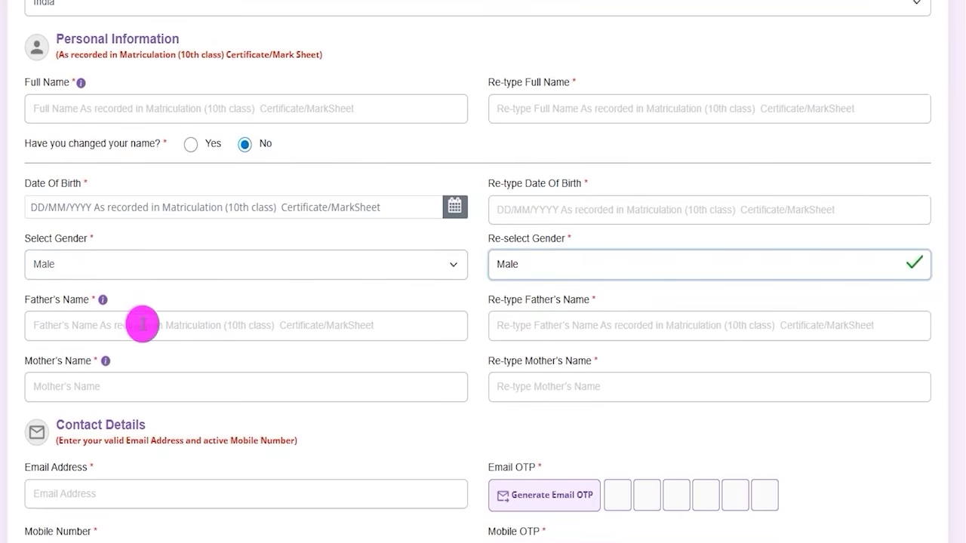
Put tick marks on the Father's Name and Mother's Name fields and on their re-type fields
{"action": "left_click_drag", "start_coordinate": [162, 329], "coordinate": [210, 295]}
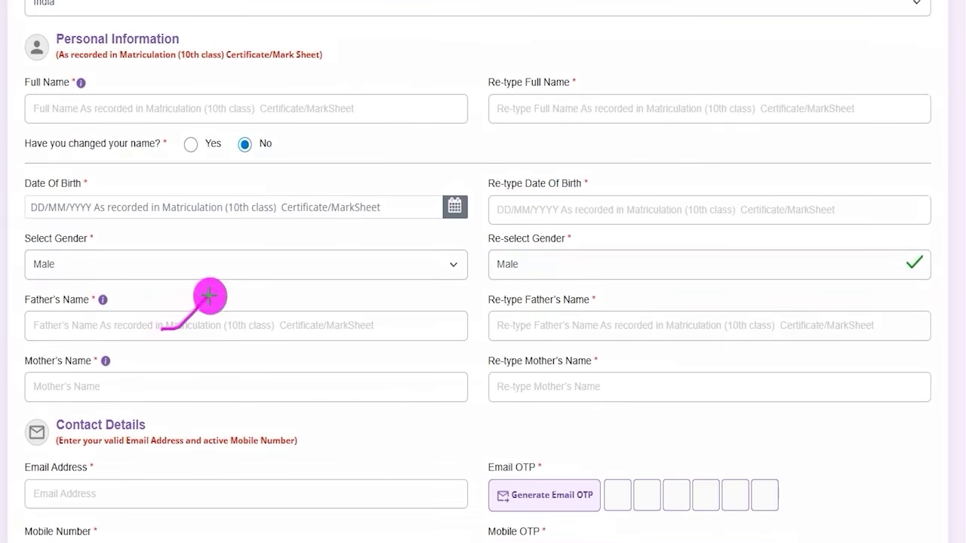
{"action": "left_click_drag", "start_coordinate": [585, 327], "coordinate": [625, 285]}
{"action": "left_click_drag", "start_coordinate": [210, 385], "coordinate": [246, 352]}
{"action": "left_click_drag", "start_coordinate": [558, 386], "coordinate": [604, 341]}
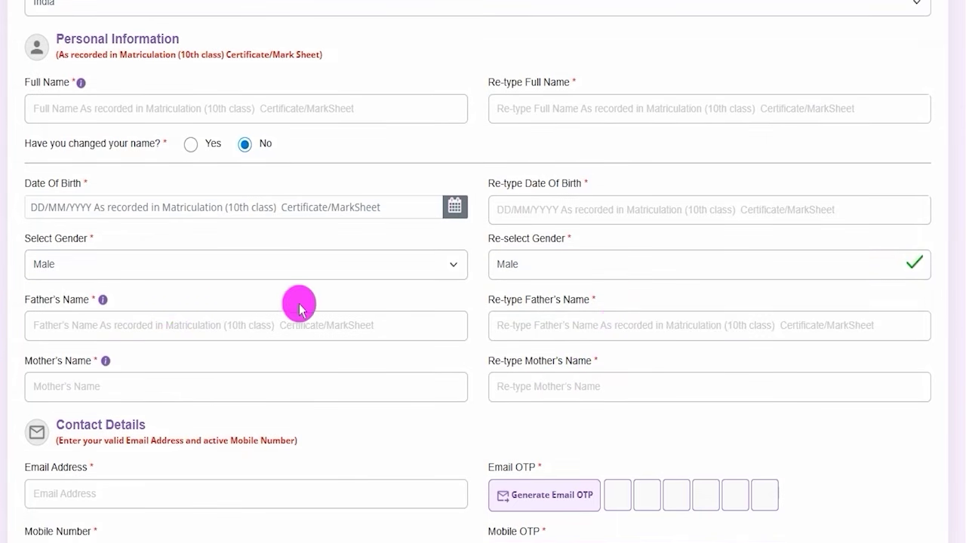
Put tick marks on the Email Address, Mobile Number, Generate Email OTP and Generate Mobile OTP items under Contact Details
{"action": "scroll", "coordinate": [300, 304], "scroll_direction": "down", "scroll_amount": 2}
{"action": "scroll", "coordinate": [294, 290], "scroll_direction": "down", "scroll_amount": 2}
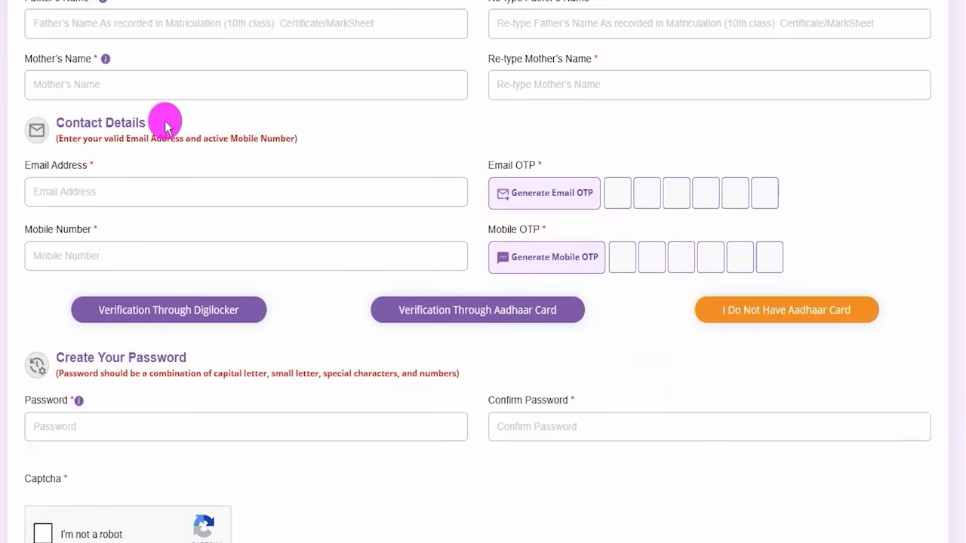
{"action": "left_click_drag", "start_coordinate": [143, 194], "coordinate": [198, 148]}
{"action": "left_click_drag", "start_coordinate": [148, 252], "coordinate": [185, 221]}
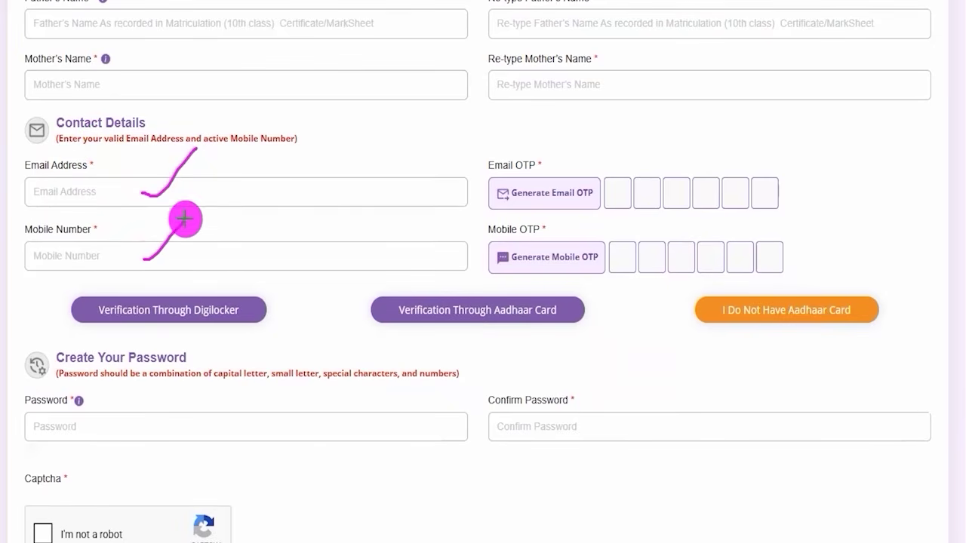
{"action": "left_click_drag", "start_coordinate": [564, 182], "coordinate": [598, 145]}
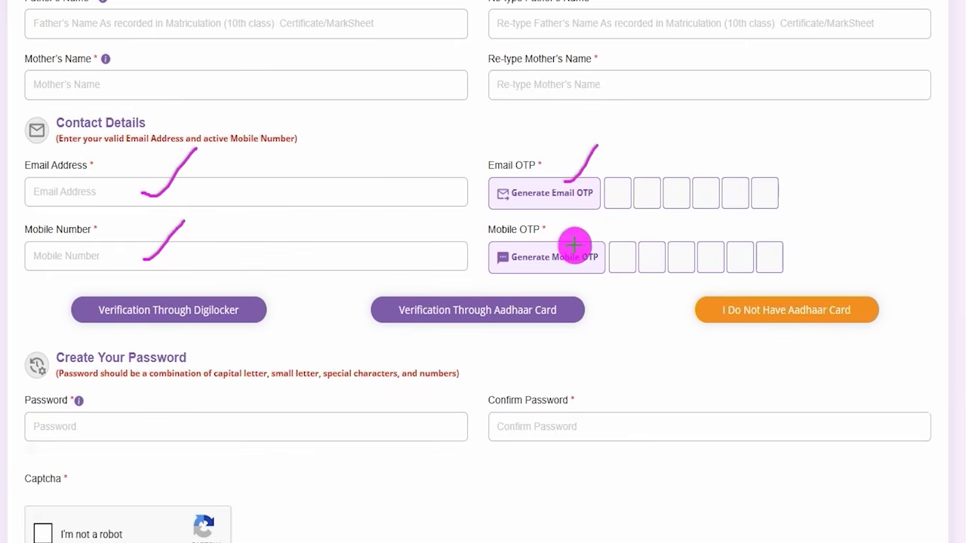
{"action": "left_click_drag", "start_coordinate": [563, 247], "coordinate": [597, 214]}
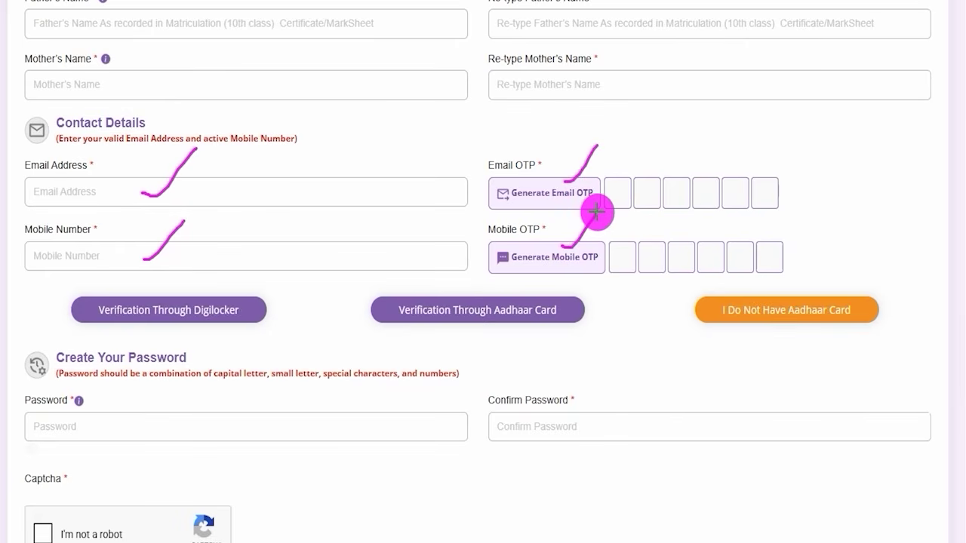
Mark the Email OTP and Mobile OTP digit boxes with dashes and a tick beside each row, and clear the annotations
{"action": "left_click_drag", "start_coordinate": [611, 194], "coordinate": [657, 194]}
{"action": "left_click_drag", "start_coordinate": [674, 193], "coordinate": [746, 193]}
{"action": "left_click_drag", "start_coordinate": [756, 192], "coordinate": [771, 192]}
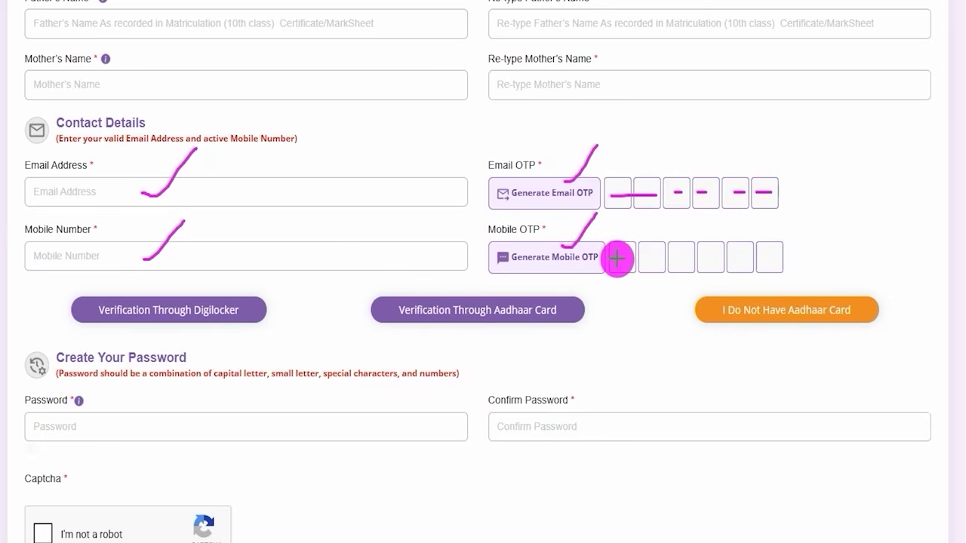
{"action": "left_click_drag", "start_coordinate": [641, 258], "coordinate": [662, 257]}
{"action": "left_click_drag", "start_coordinate": [670, 257], "coordinate": [759, 257]}
{"action": "left_click", "coordinate": [716, 257]}
{"action": "left_click_drag", "start_coordinate": [769, 255], "coordinate": [783, 254]}
{"action": "left_click_drag", "start_coordinate": [771, 195], "coordinate": [813, 173]}
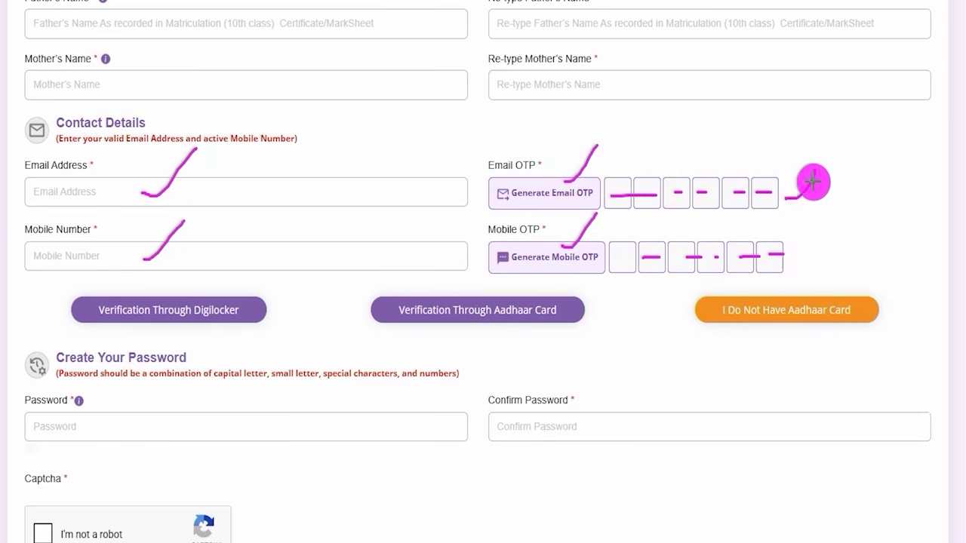
{"action": "left_click_drag", "start_coordinate": [798, 249], "coordinate": [830, 194]}
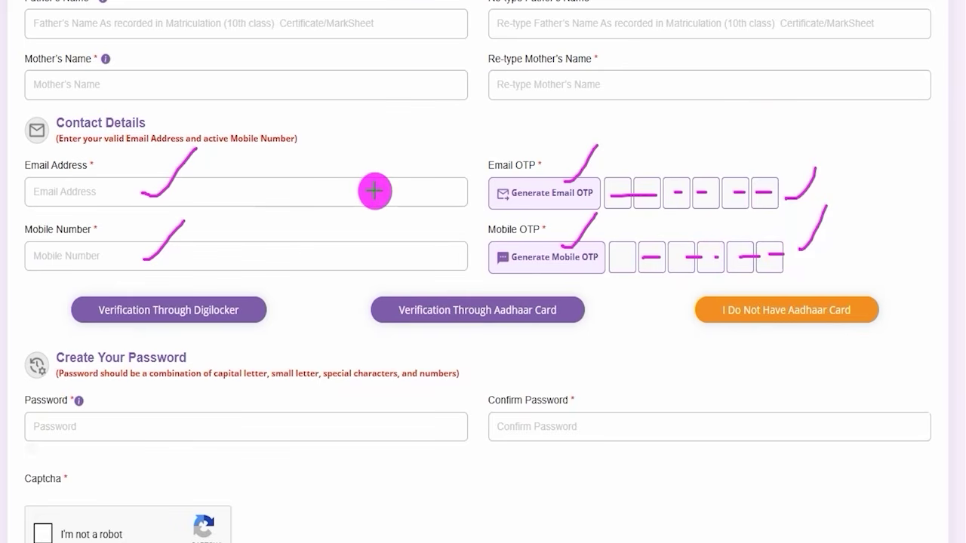
{"action": "key", "text": "Escape"}
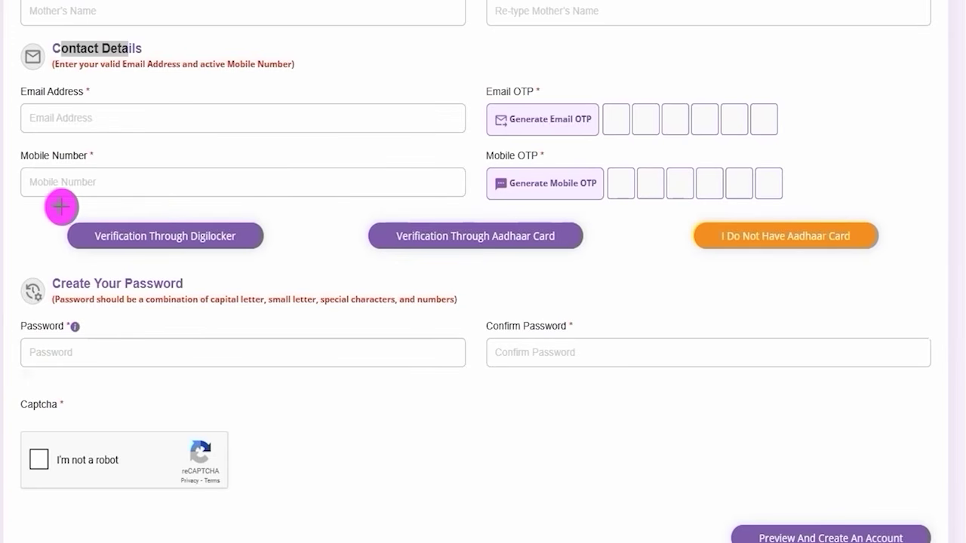
Draw boxes around the Digilocker, Aadhaar Card and I Do Not Have Aadhaar Card verification options, and clear the annotations
{"action": "mouse_move", "coordinate": [49, 205]}
{"action": "left_mouse_down"}
{"action": "mouse_move", "coordinate": [248, 242]}
{"action": "mouse_move", "coordinate": [287, 261]}
{"action": "left_mouse_up"}
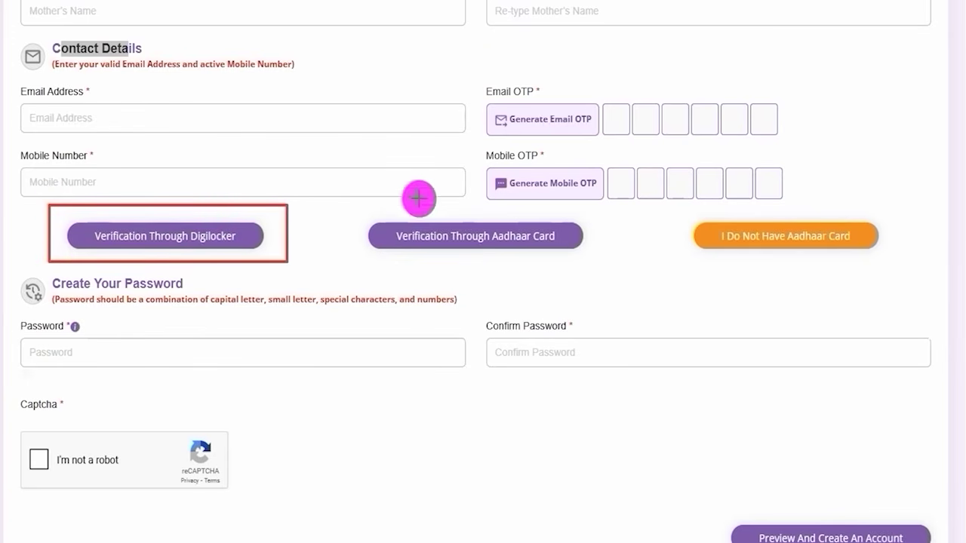
{"action": "mouse_move", "coordinate": [340, 203]}
{"action": "left_mouse_down"}
{"action": "mouse_move", "coordinate": [524, 239]}
{"action": "mouse_move", "coordinate": [599, 267]}
{"action": "left_mouse_up"}
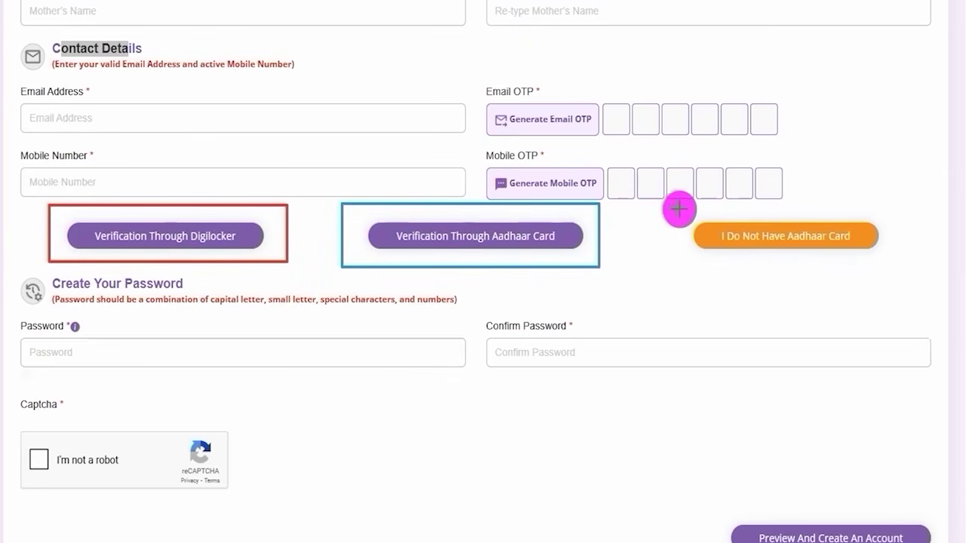
{"action": "mouse_move", "coordinate": [679, 209]}
{"action": "left_mouse_down"}
{"action": "mouse_move", "coordinate": [820, 259]}
{"action": "mouse_move", "coordinate": [899, 265]}
{"action": "left_mouse_up"}
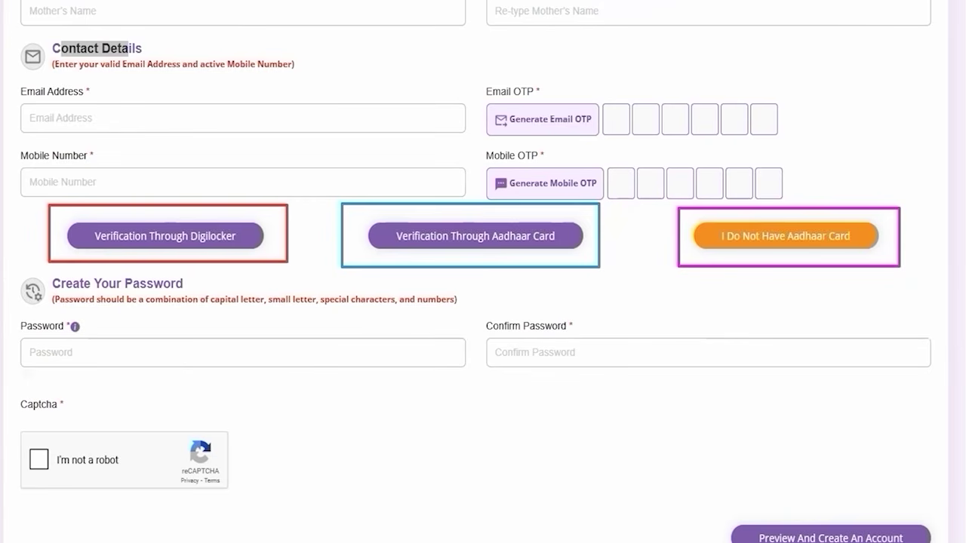
{"action": "key", "text": "Escape"}
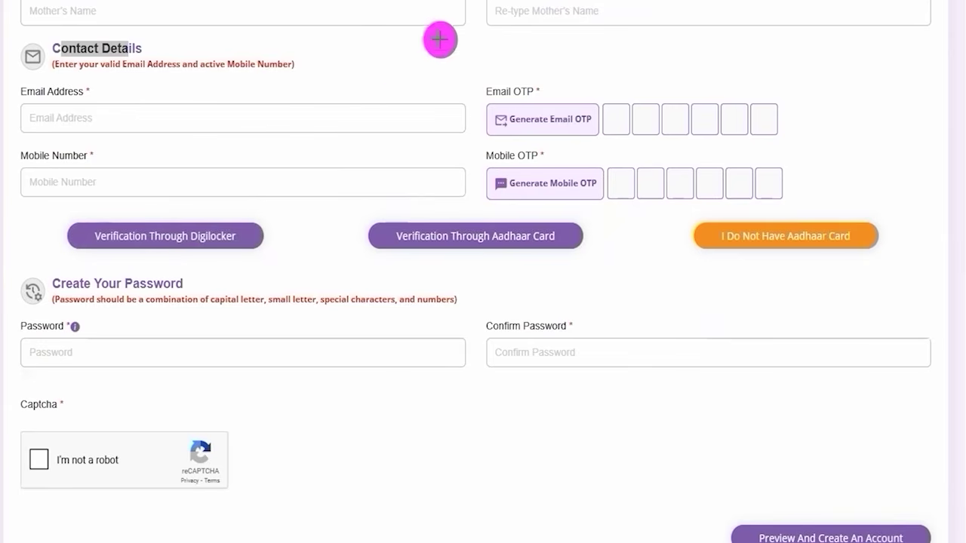
Choose verification through Digilocker, confirm having completed 18 years of age, and point an arrow at Verify
{"action": "left_click_drag", "start_coordinate": [348, 283], "coordinate": [264, 248]}
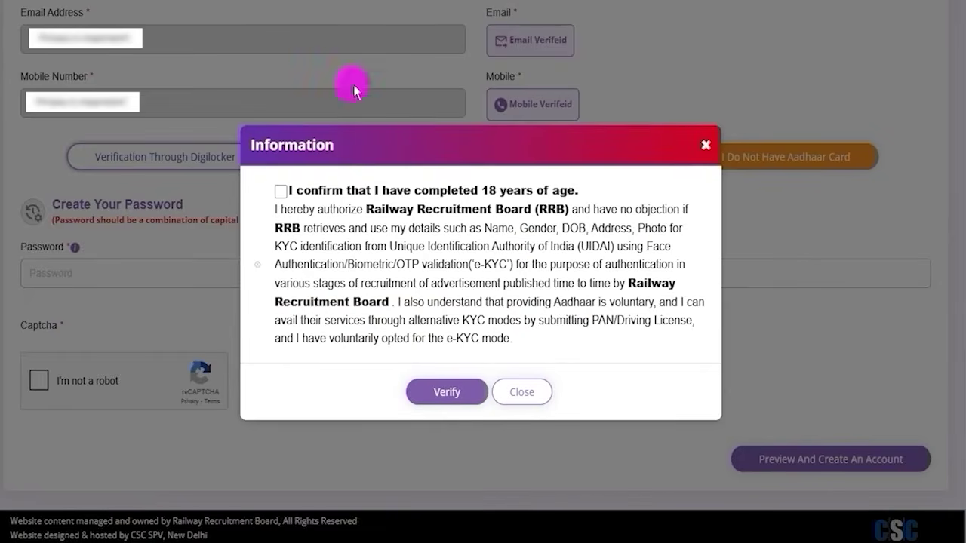
{"action": "left_click", "coordinate": [281, 192]}
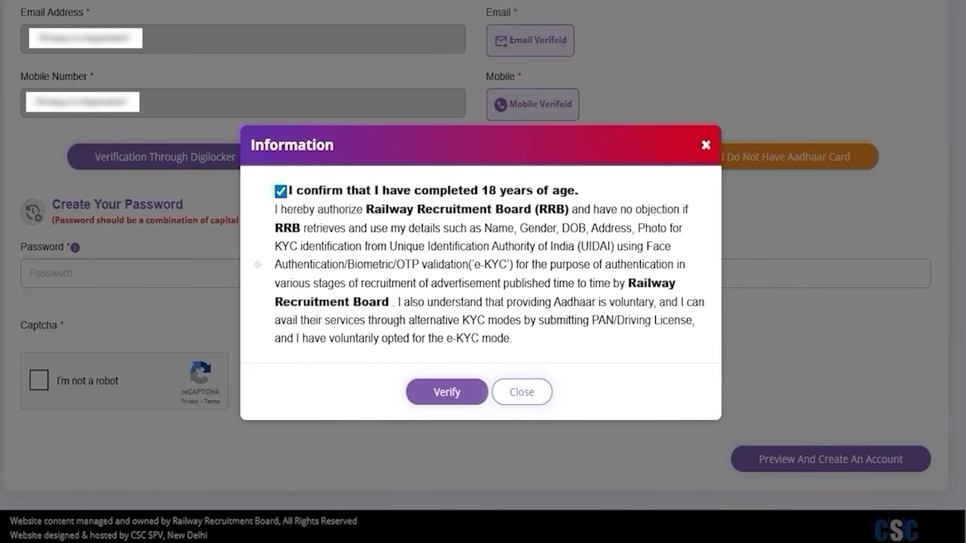
{"action": "left_click_drag", "start_coordinate": [278, 391], "coordinate": [391, 392]}
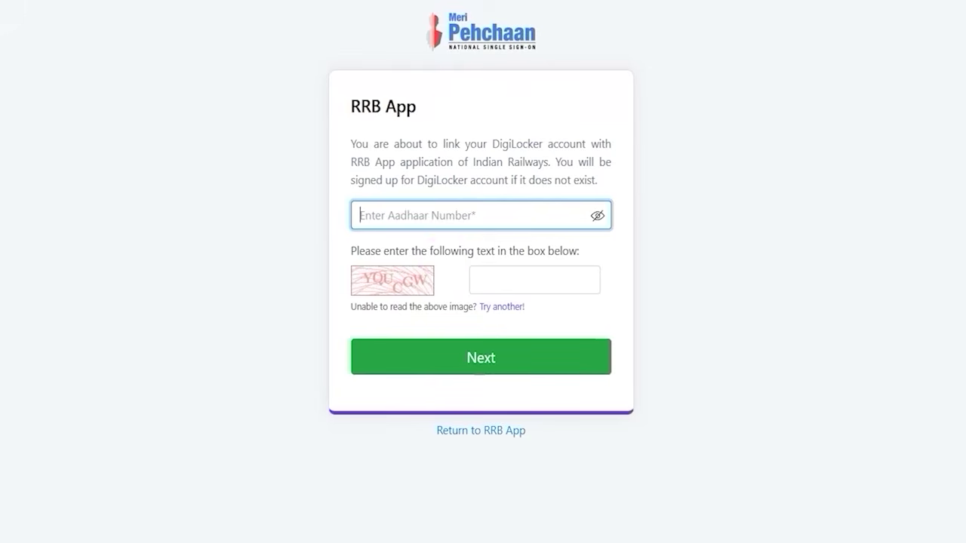
Mark the Aadhaar number field, captcha image and captcha text box on the RRB App sign-in page, and proceed to the OTP page
{"action": "left_click_drag", "start_coordinate": [503, 215], "coordinate": [547, 176]}
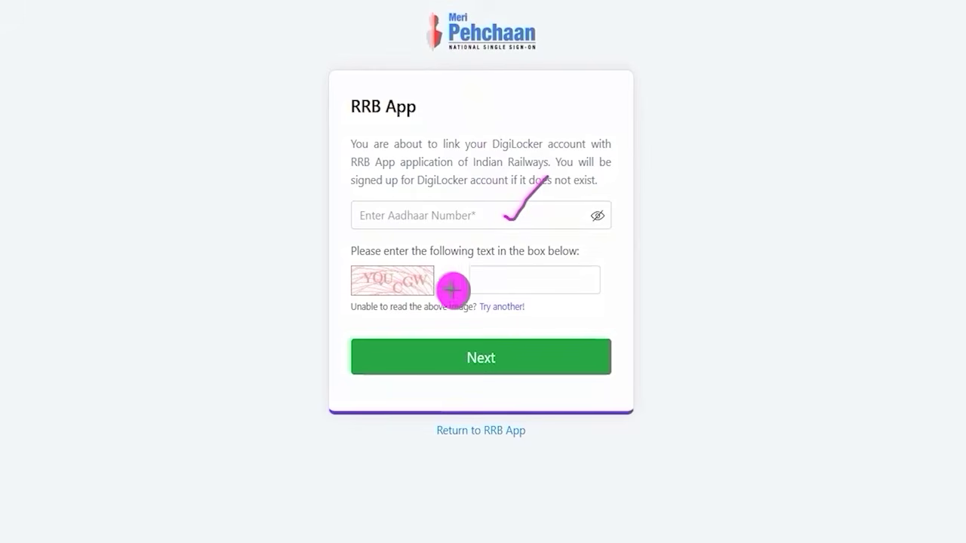
{"action": "left_click_drag", "start_coordinate": [427, 287], "coordinate": [460, 261]}
{"action": "left_click_drag", "start_coordinate": [561, 282], "coordinate": [608, 254]}
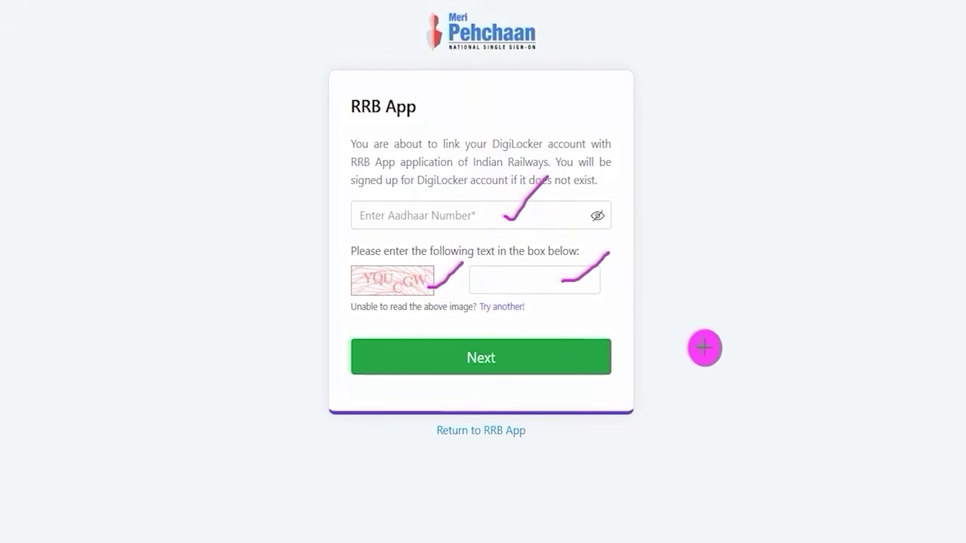
{"action": "left_click_drag", "start_coordinate": [834, 342], "coordinate": [605, 360]}
{"action": "left_click", "coordinate": [542, 357]}
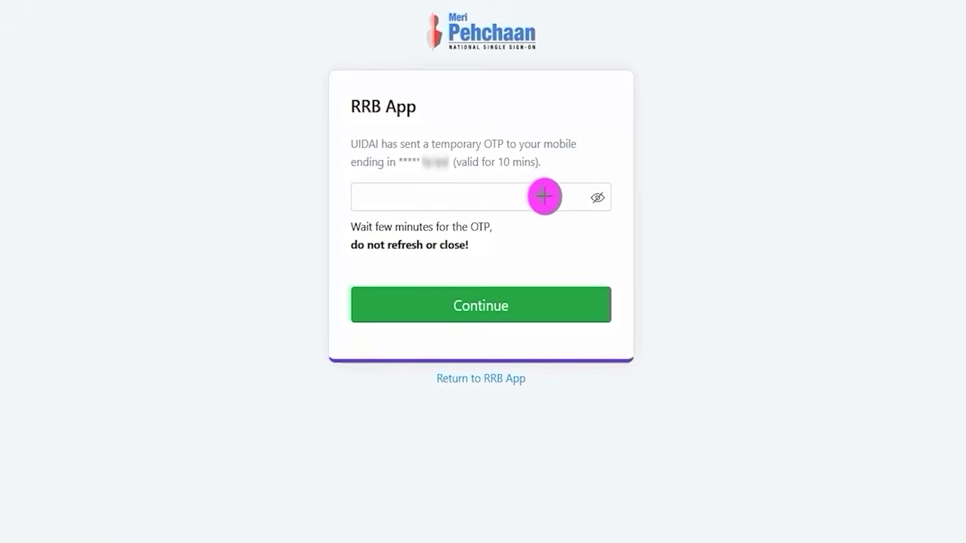
Mark the UIDAI OTP field and continue to the DigiLocker security PIN page
{"action": "left_click_drag", "start_coordinate": [545, 196], "coordinate": [585, 155]}
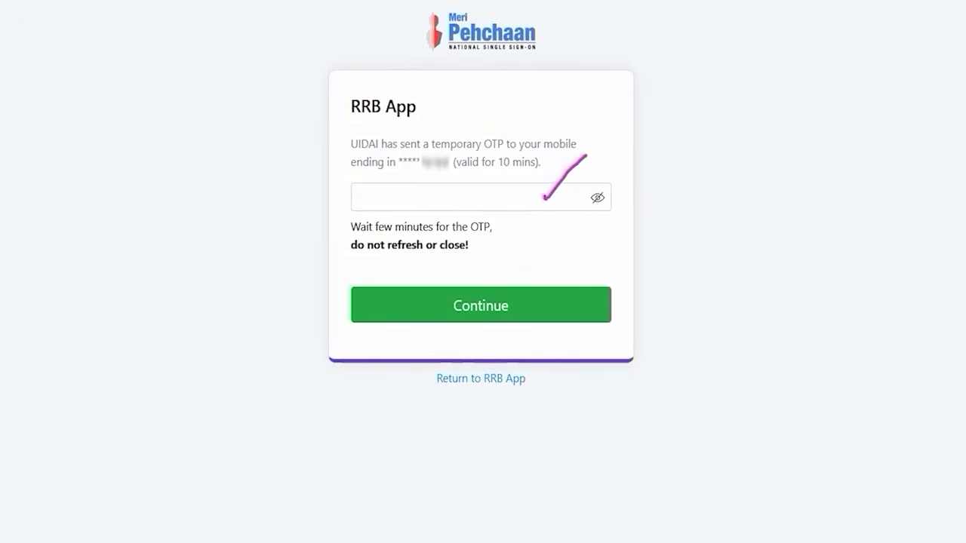
{"action": "left_click_drag", "start_coordinate": [830, 279], "coordinate": [585, 306]}
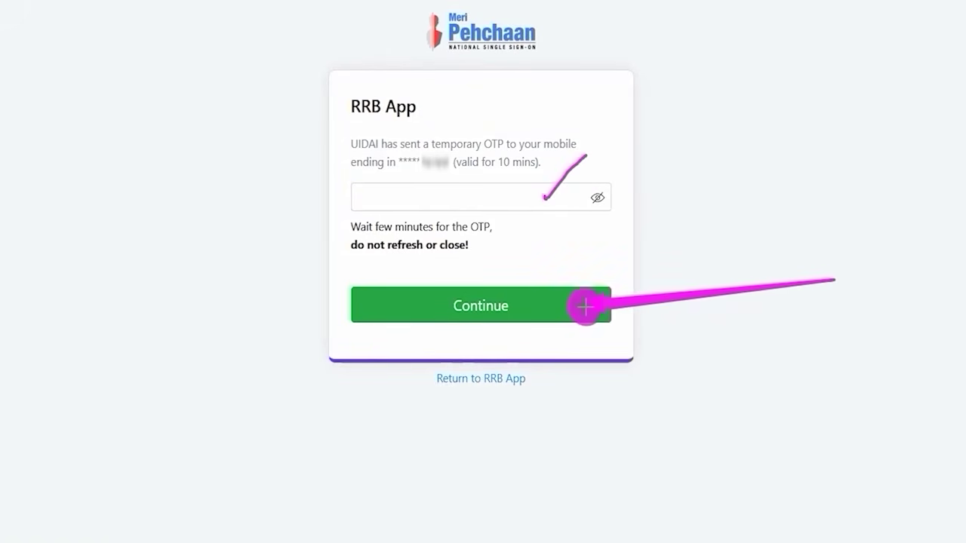
{"action": "left_click", "coordinate": [537, 306]}
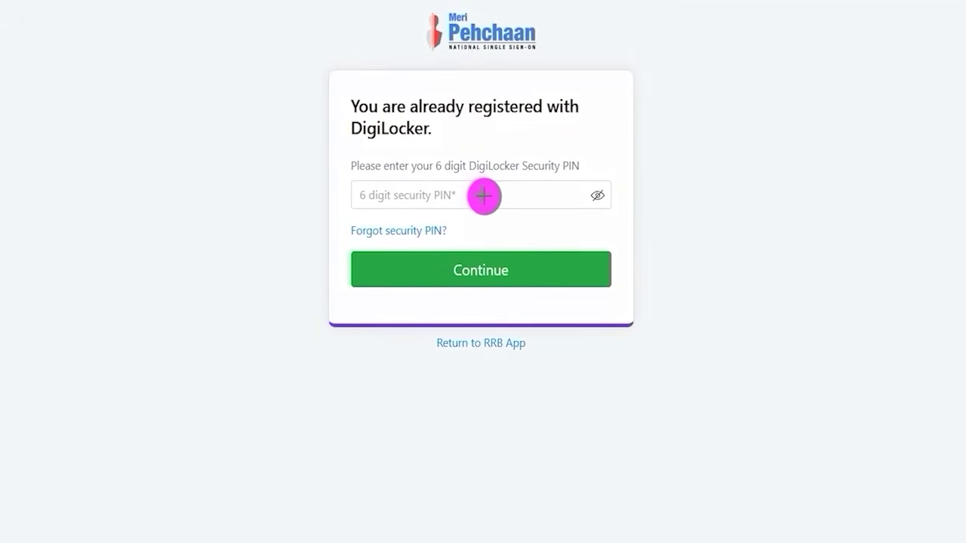
Mark the 6 digit security PIN field, circle the Forgot security PIN link, and continue to the consent page
{"action": "left_click_drag", "start_coordinate": [491, 198], "coordinate": [534, 168]}
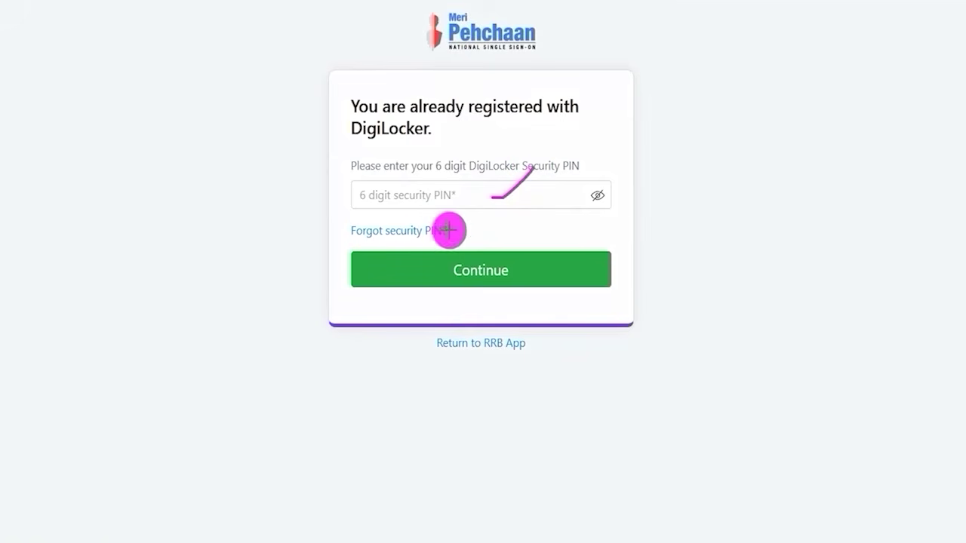
{"action": "mouse_move", "coordinate": [461, 218]}
{"action": "left_mouse_down"}
{"action": "mouse_move", "coordinate": [339, 222]}
{"action": "mouse_move", "coordinate": [362, 240]}
{"action": "mouse_move", "coordinate": [441, 244]}
{"action": "left_mouse_up"}
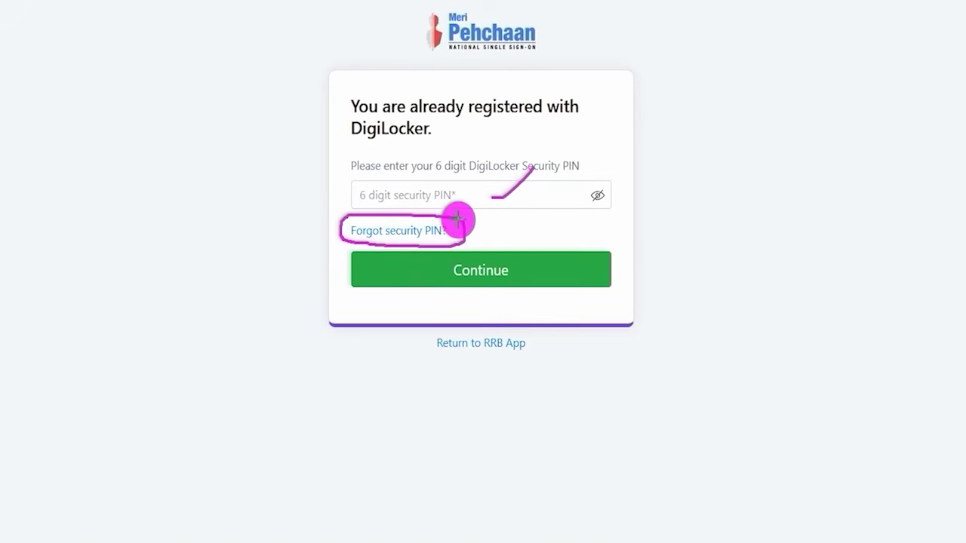
{"action": "left_click_drag", "start_coordinate": [549, 198], "coordinate": [571, 174]}
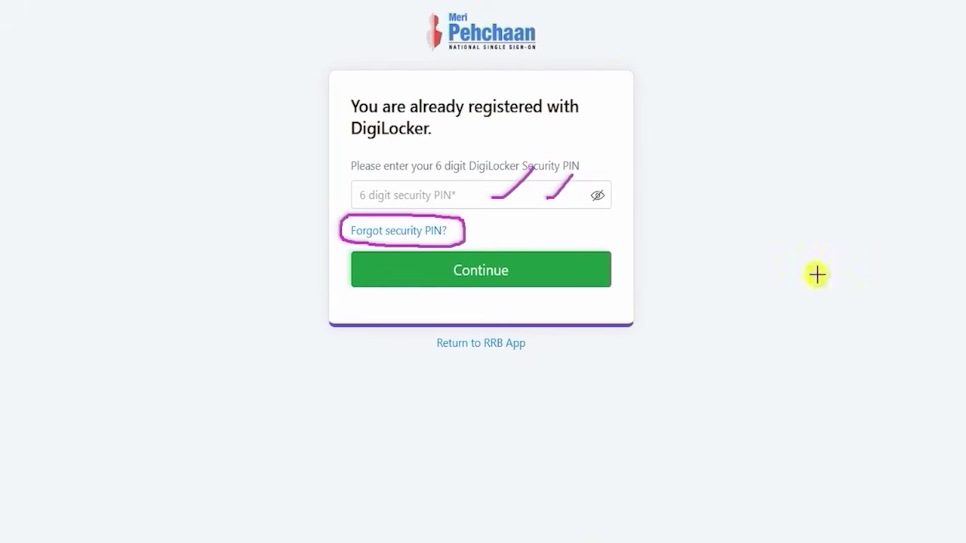
{"action": "left_click", "coordinate": [599, 269]}
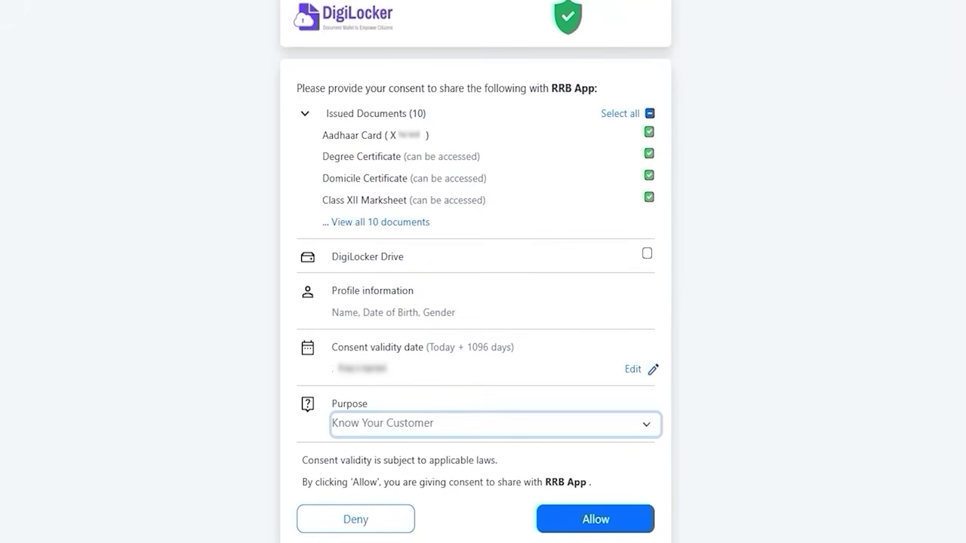
Point an arrow at Allow on the DigiLocker consent page and tick the Aadhaar photo on the registration form
{"action": "left_click_drag", "start_coordinate": [822, 362], "coordinate": [670, 491]}
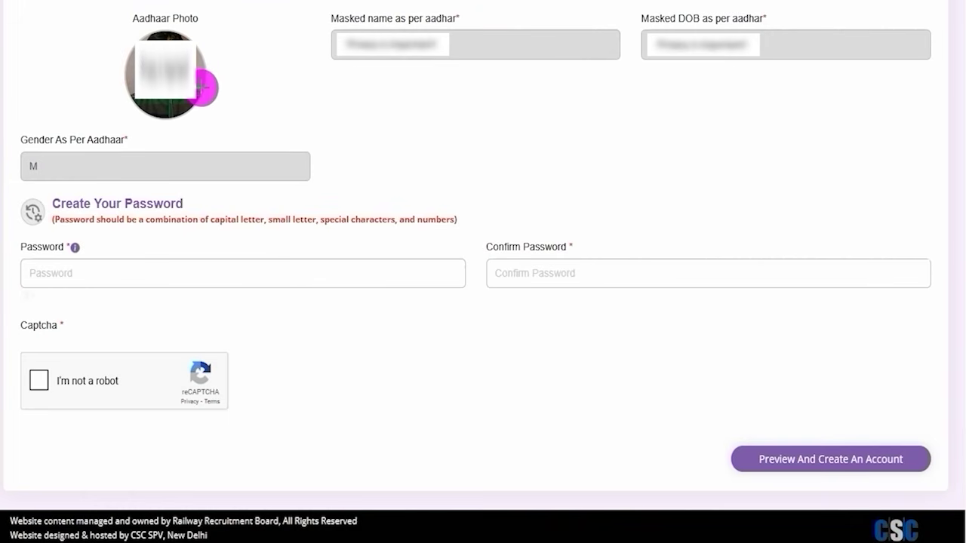
{"action": "left_click_drag", "start_coordinate": [212, 93], "coordinate": [270, 47]}
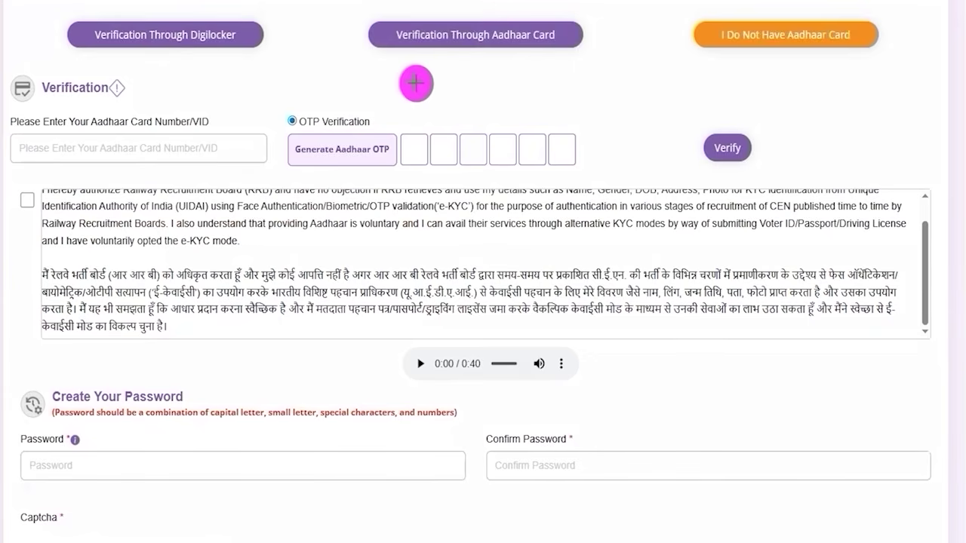
Box Verification Through Aadhaar Card, mark the Aadhaar number field, Generate Aadhaar OTP and the OTP boxes, and point an arrow at Verify
{"action": "mouse_move", "coordinate": [353, 7]}
{"action": "left_mouse_down"}
{"action": "mouse_move", "coordinate": [460, 17]}
{"action": "mouse_move", "coordinate": [601, 66]}
{"action": "left_mouse_up"}
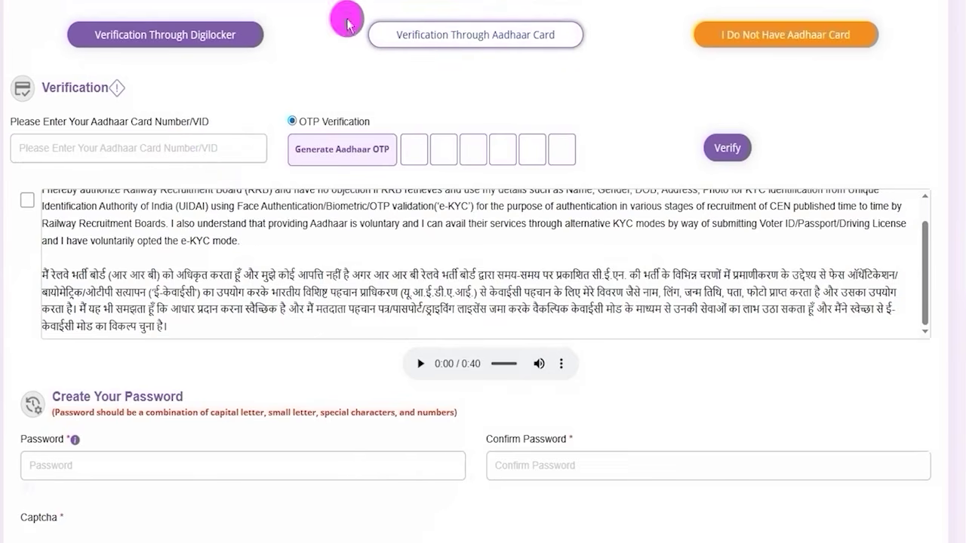
{"action": "left_click_drag", "start_coordinate": [209, 144], "coordinate": [260, 104]}
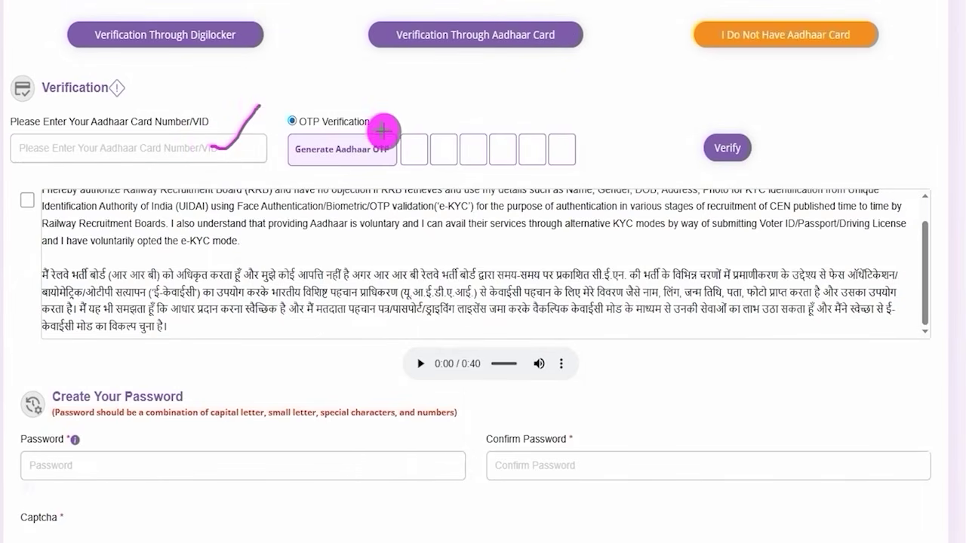
{"action": "left_click_drag", "start_coordinate": [383, 141], "coordinate": [402, 118]}
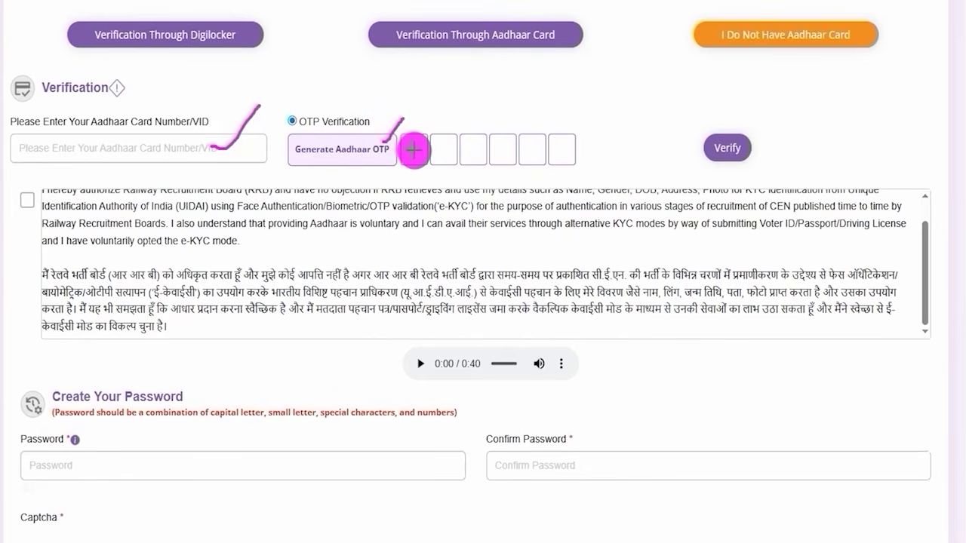
{"action": "left_click_drag", "start_coordinate": [409, 150], "coordinate": [571, 153]}
{"action": "left_click_drag", "start_coordinate": [900, 125], "coordinate": [761, 147]}
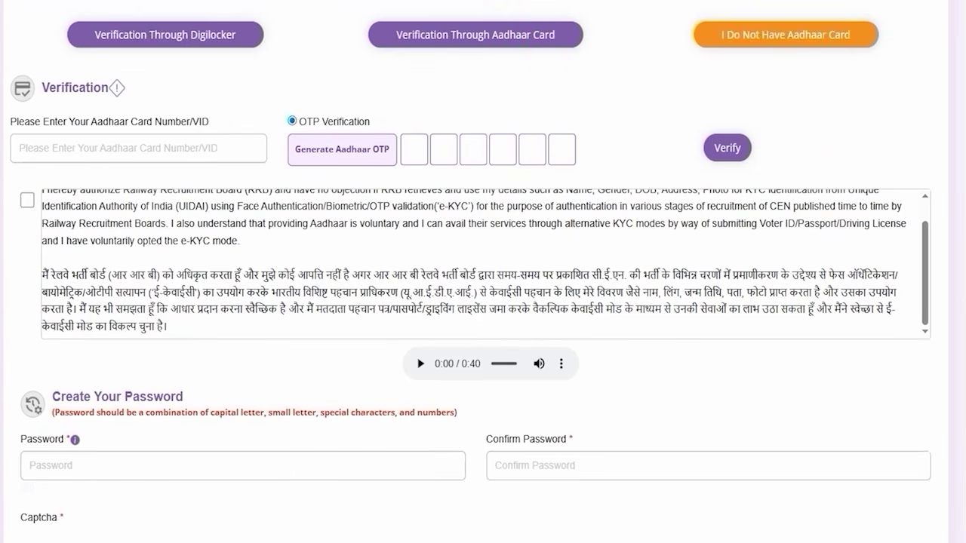
Box and choose I Do Not Have Aadhaar Card, accept the e-KYC declaration, and select PAN as the valid proof of ID
{"action": "left_click_drag", "start_coordinate": [679, 5], "coordinate": [875, 63]}
{"action": "left_click", "coordinate": [702, 29]}
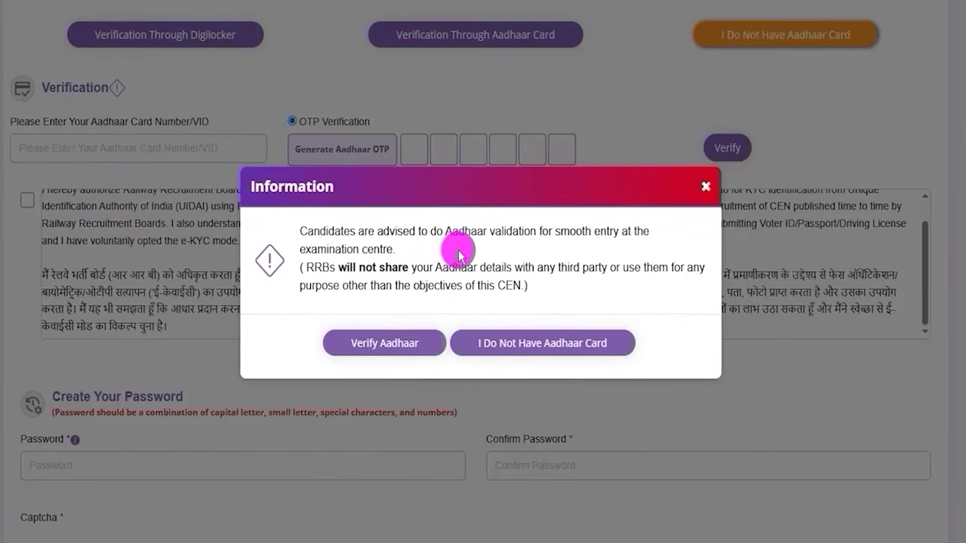
{"action": "left_click", "coordinate": [547, 349]}
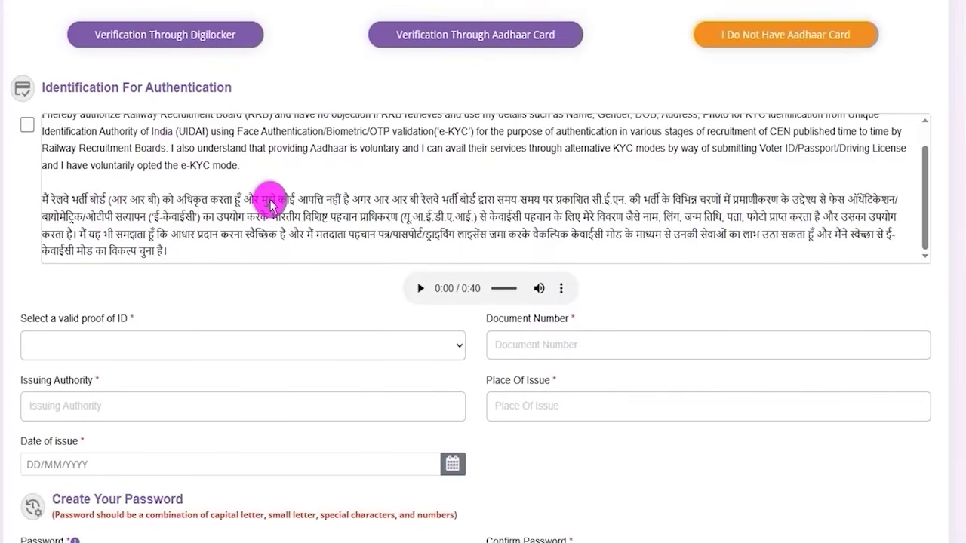
{"action": "left_click", "coordinate": [26, 124]}
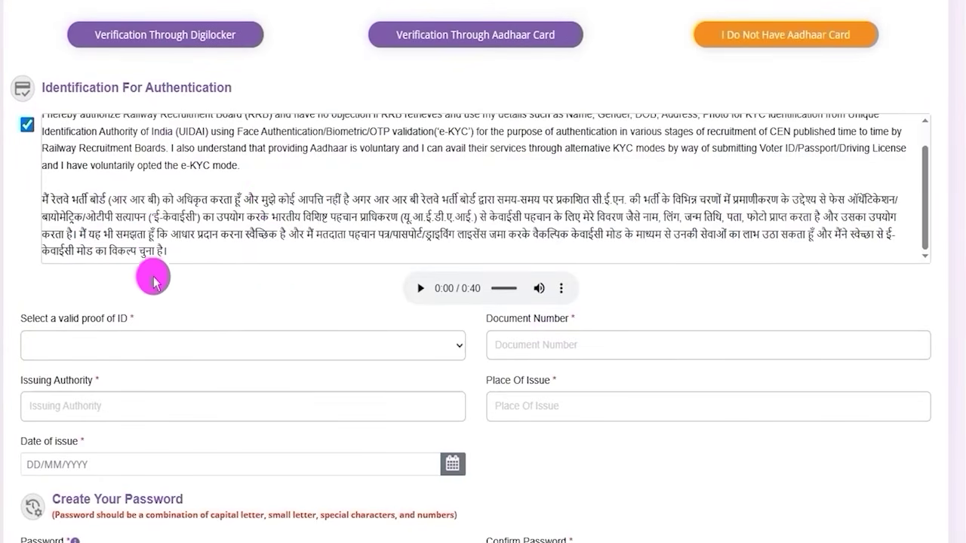
{"action": "left_click", "coordinate": [154, 347]}
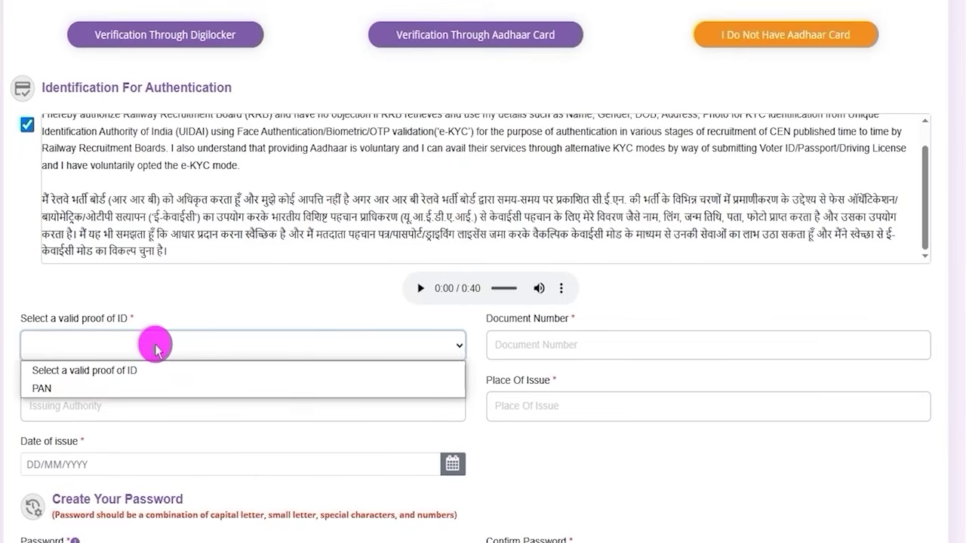
{"action": "left_click", "coordinate": [73, 389]}
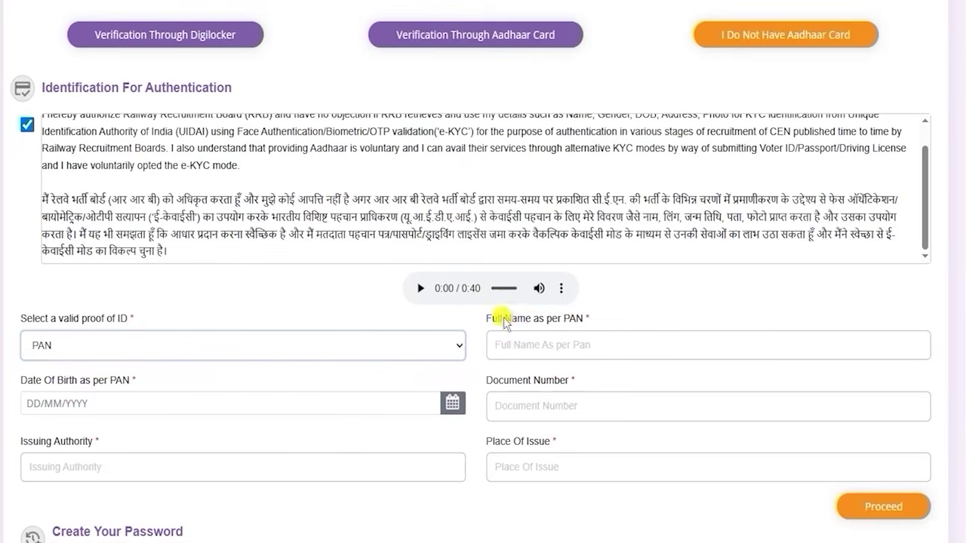
Go through the PAN detail fields: full name, date of birth, document number, issuing authority and place of issue
{"action": "left_click_drag", "start_coordinate": [504, 319], "coordinate": [556, 319]}
{"action": "left_click", "coordinate": [549, 344]}
{"action": "left_click", "coordinate": [547, 345]}
{"action": "left_click_drag", "start_coordinate": [22, 381], "coordinate": [113, 380]}
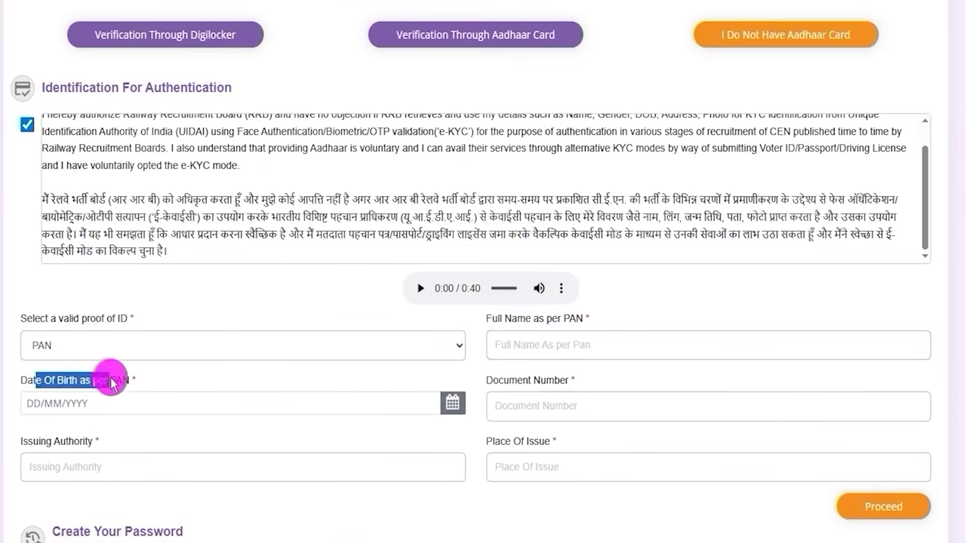
{"action": "left_click", "coordinate": [339, 403]}
{"action": "left_click", "coordinate": [528, 403]}
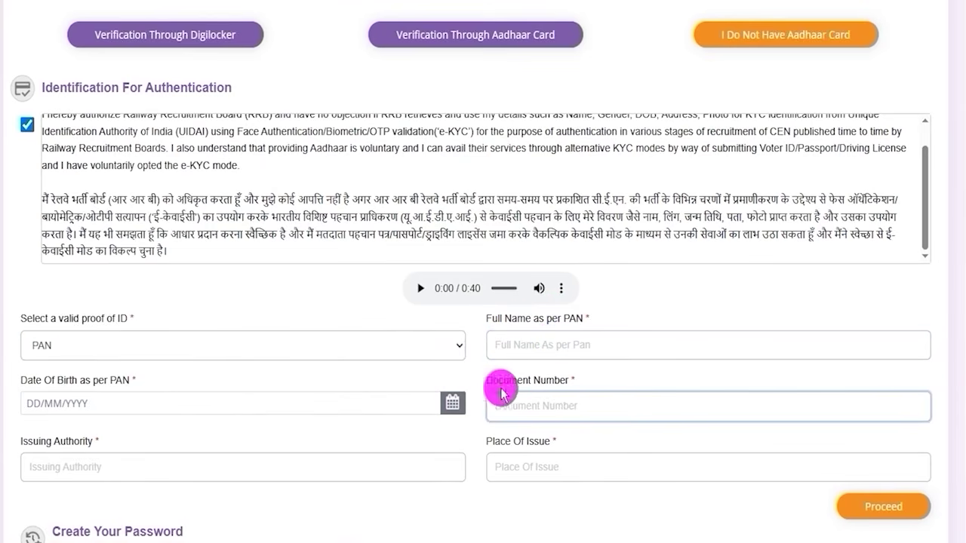
{"action": "left_click_drag", "start_coordinate": [513, 380], "coordinate": [568, 381]}
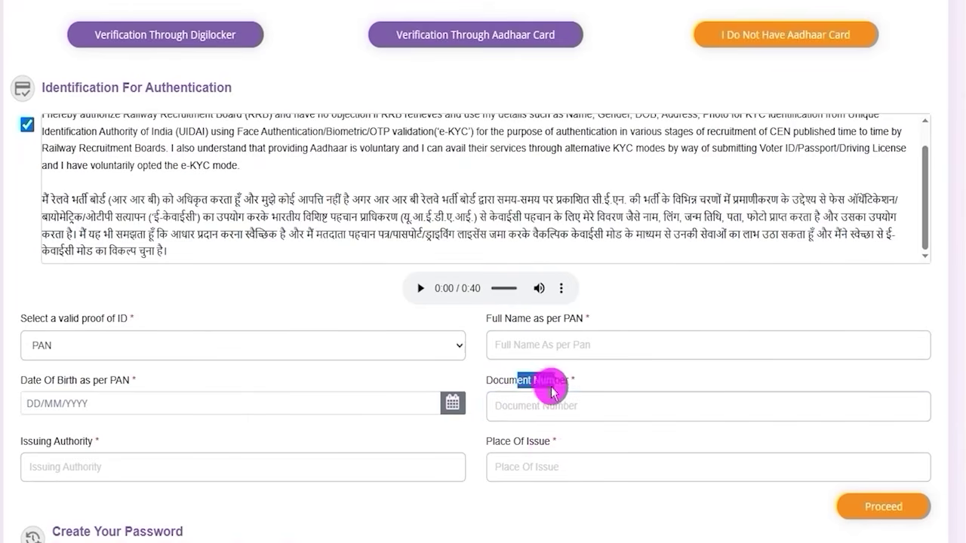
{"action": "left_click", "coordinate": [85, 467]}
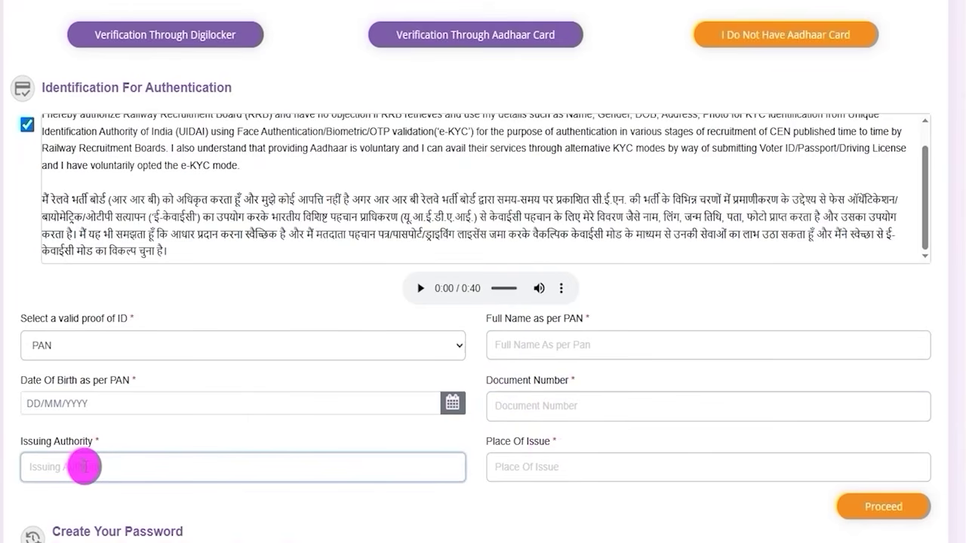
{"action": "left_click", "coordinate": [577, 464]}
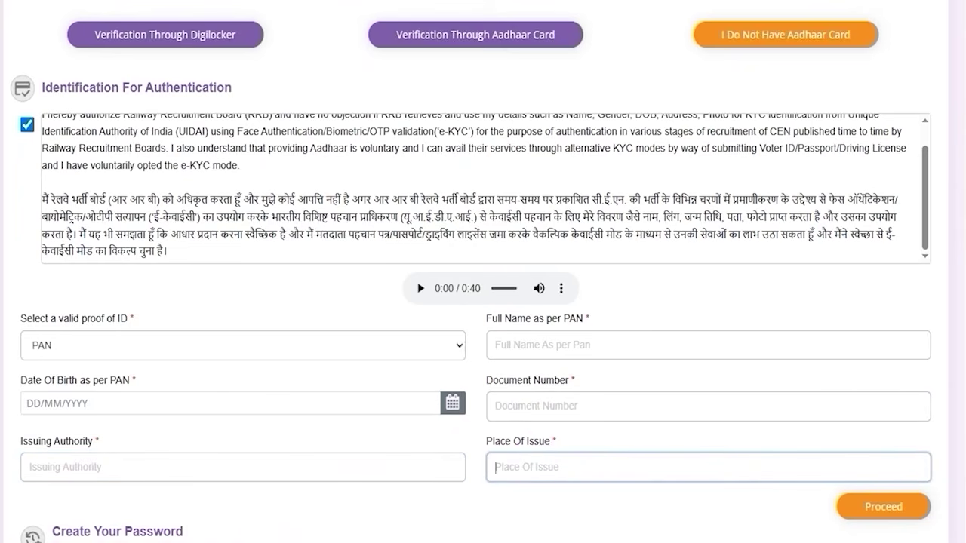
Point arrows at Proceed and Verification Through Aadhaar Card, and draw boxes around all three verification options
{"action": "left_click_drag", "start_coordinate": [627, 508], "coordinate": [814, 507]}
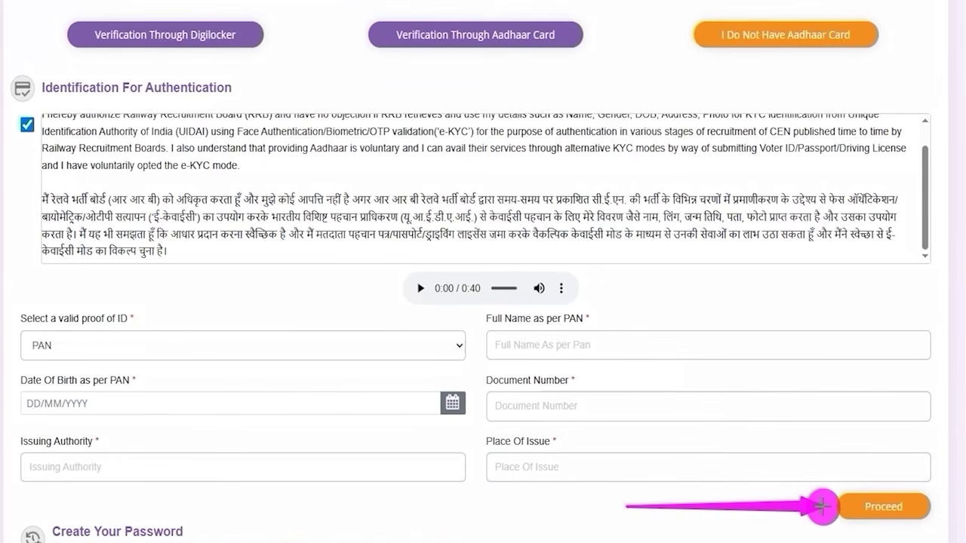
{"action": "left_click_drag", "start_coordinate": [822, 507], "coordinate": [822, 507]}
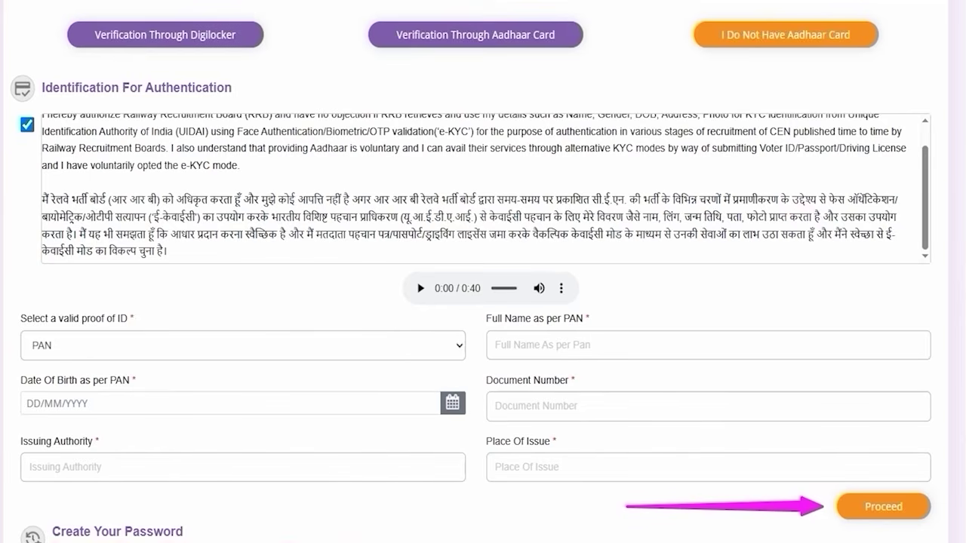
{"action": "left_click_drag", "start_coordinate": [667, 2], "coordinate": [888, 60]}
{"action": "left_click_drag", "start_coordinate": [332, 4], "coordinate": [611, 60]}
{"action": "left_click_drag", "start_coordinate": [46, 11], "coordinate": [281, 58]}
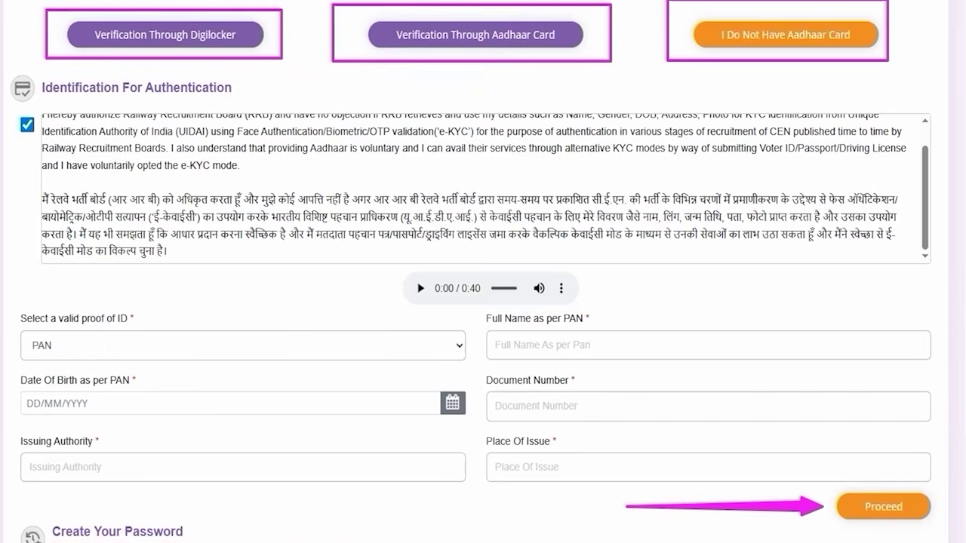
{"action": "left_click_drag", "start_coordinate": [618, 171], "coordinate": [543, 66]}
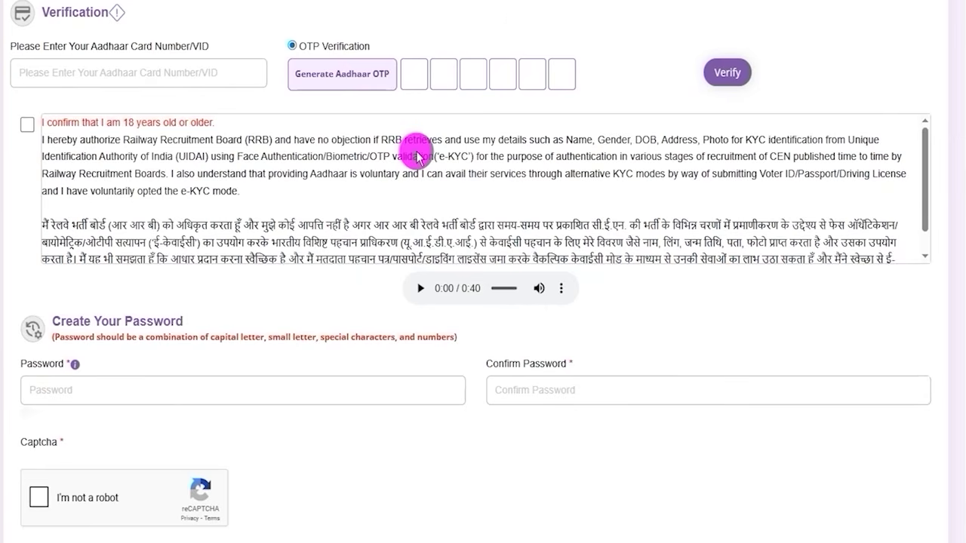
Accept the age and e-KYC declaration, and highlight the Create Your Password heading and the sample password in Notepad
{"action": "left_click", "coordinate": [27, 125]}
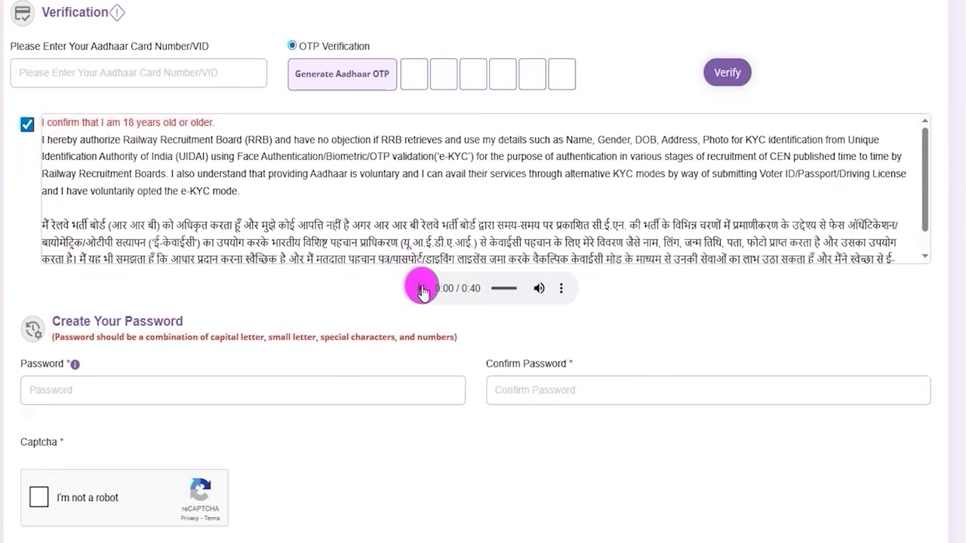
{"action": "scroll", "coordinate": [288, 302], "scroll_direction": "down", "scroll_amount": 3}
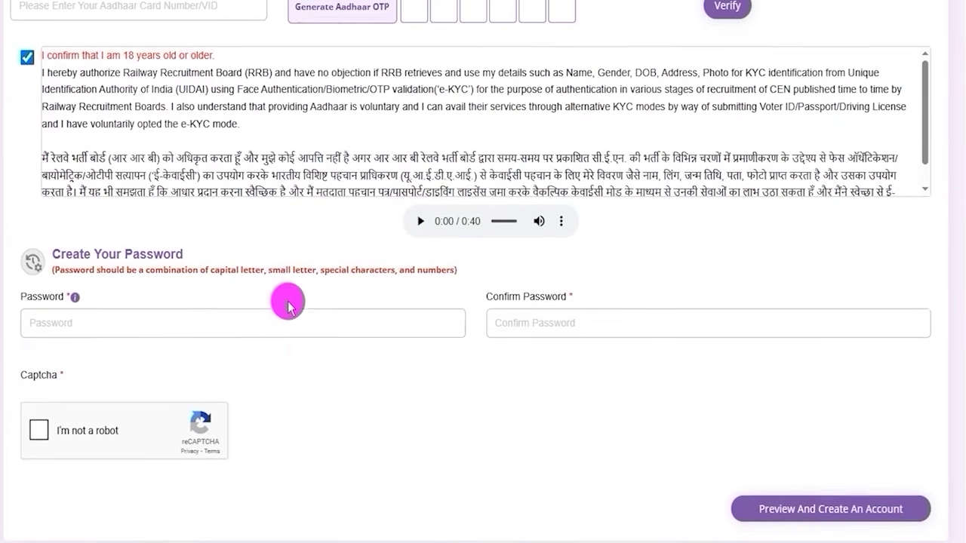
{"action": "left_click_drag", "start_coordinate": [50, 204], "coordinate": [174, 204]}
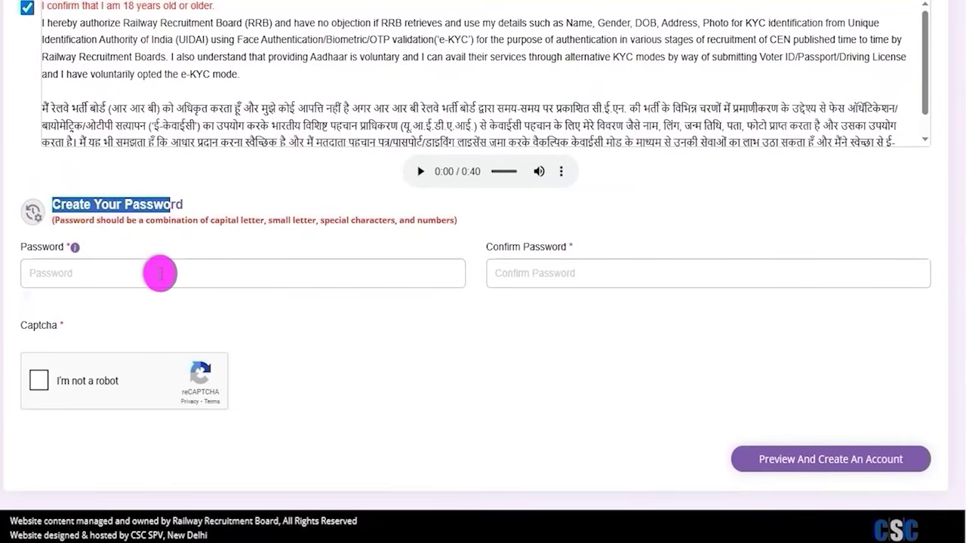
{"action": "left_click", "coordinate": [160, 273]}
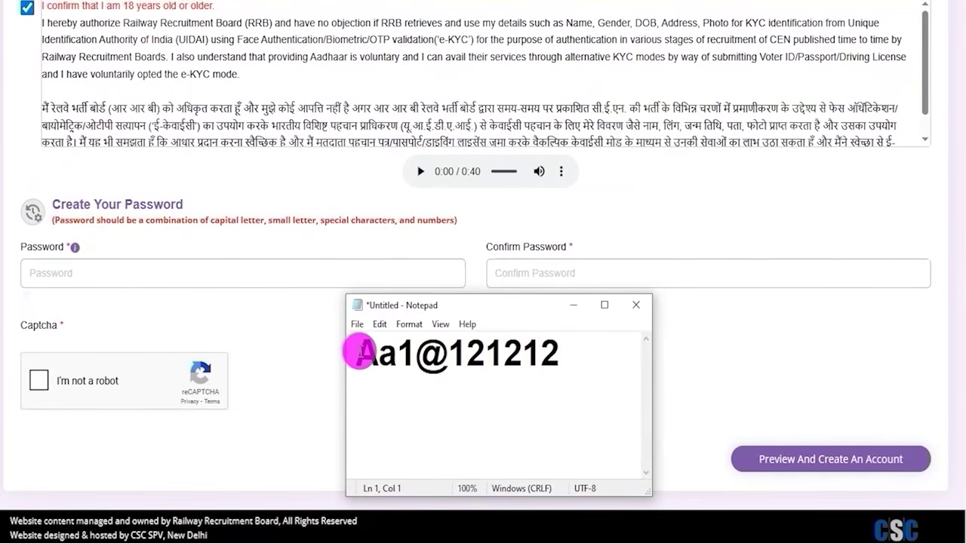
{"action": "left_click_drag", "start_coordinate": [359, 351], "coordinate": [553, 356]}
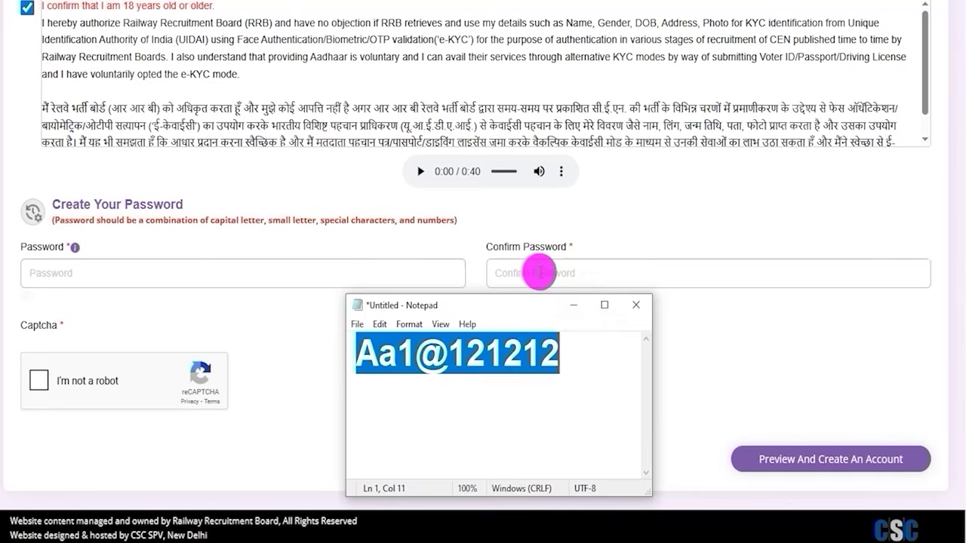
Point out the Confirm Password field, complete the I'm not a robot captcha, and draw an arrow to Preview And Create An Account
{"action": "left_click", "coordinate": [547, 273]}
{"action": "left_click_drag", "start_coordinate": [495, 246], "coordinate": [561, 247]}
{"action": "left_click", "coordinate": [531, 273]}
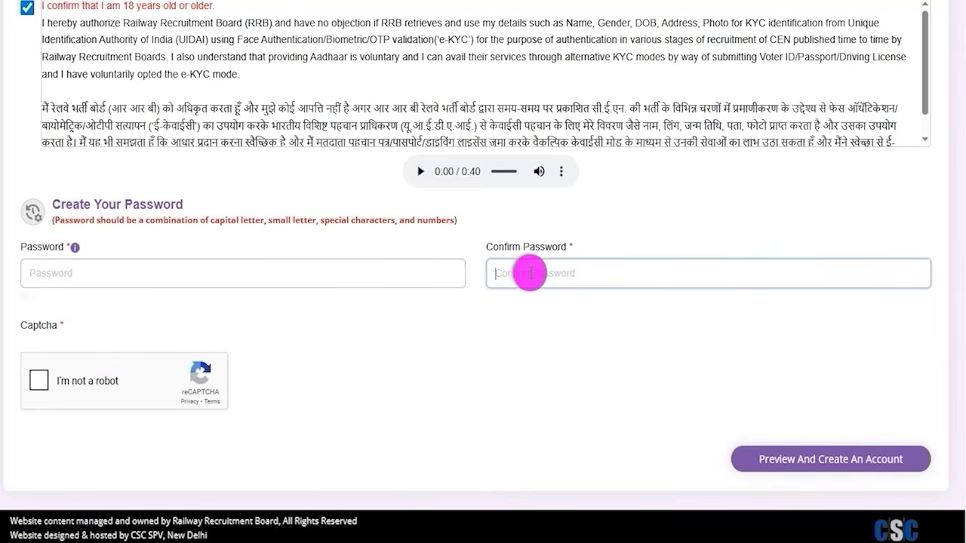
{"action": "left_click", "coordinate": [40, 384]}
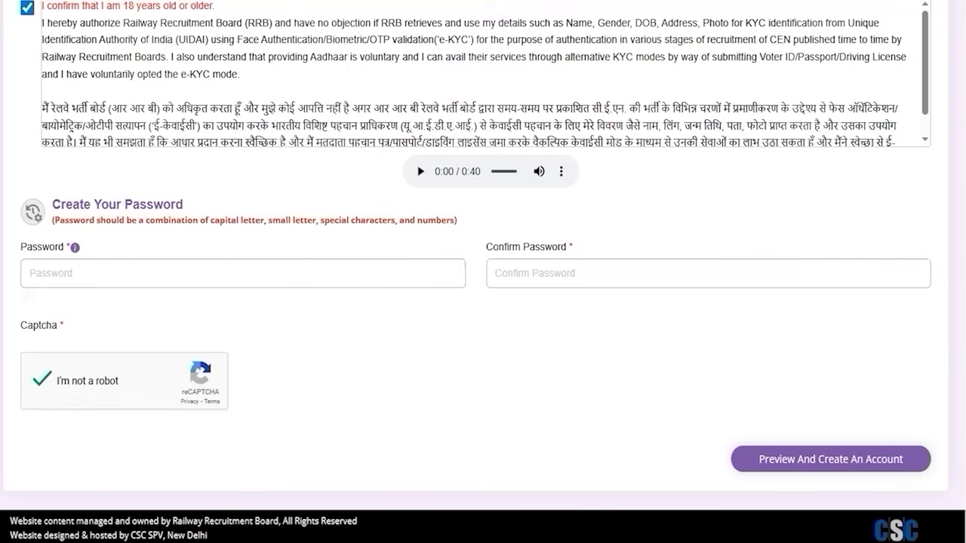
{"action": "left_click_drag", "start_coordinate": [422, 387], "coordinate": [736, 458]}
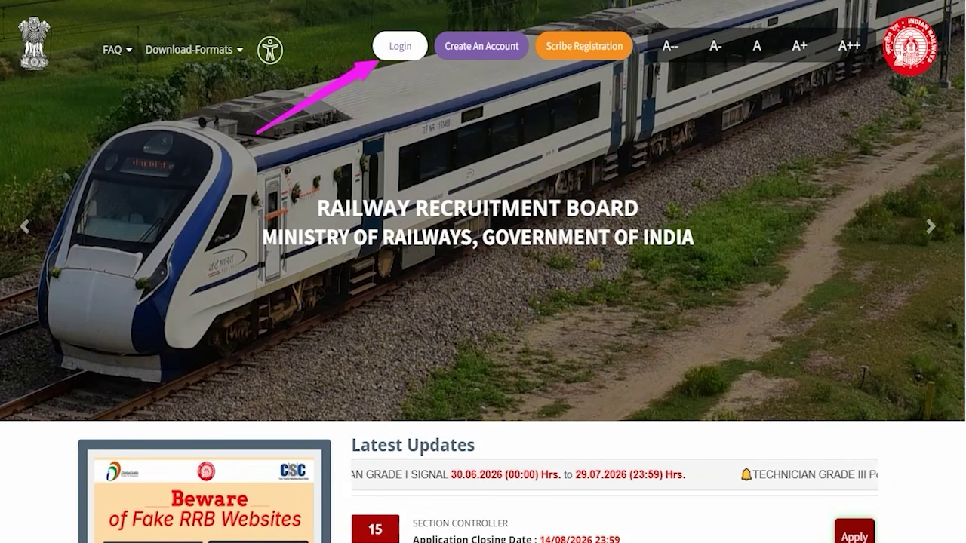
Open the RRB login page, tick off both login options, and choose Login with RRB Account Credential
{"action": "left_click", "coordinate": [400, 47]}
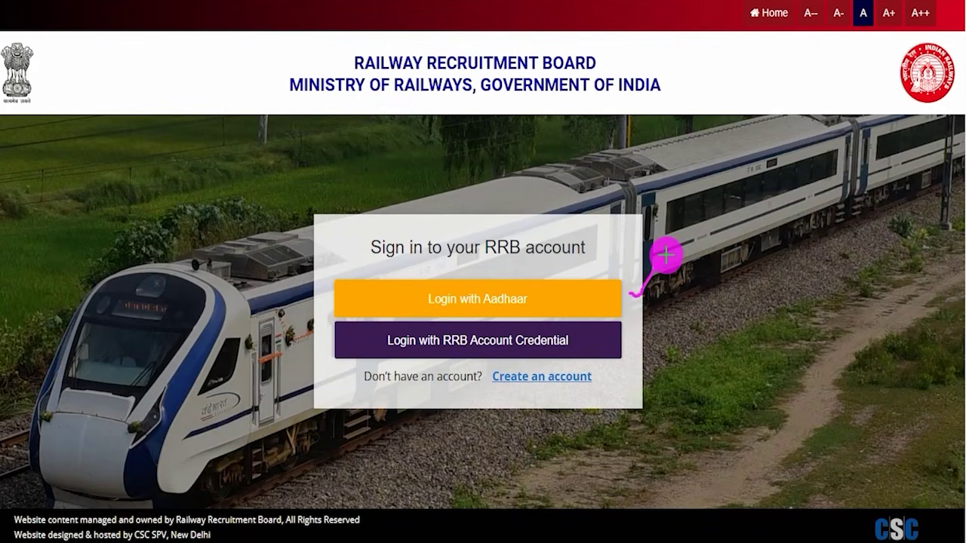
{"action": "left_click_drag", "start_coordinate": [623, 341], "coordinate": [660, 317]}
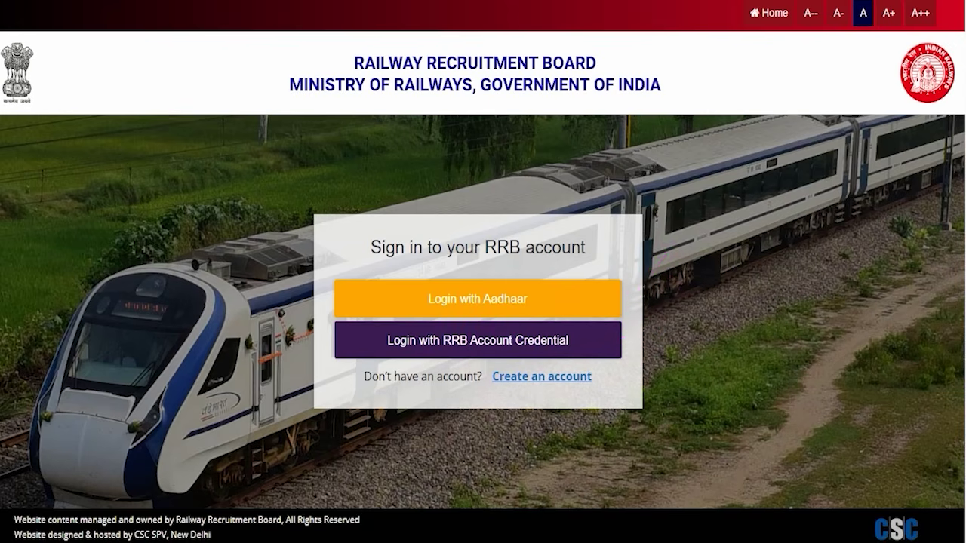
{"action": "left_click", "coordinate": [443, 350]}
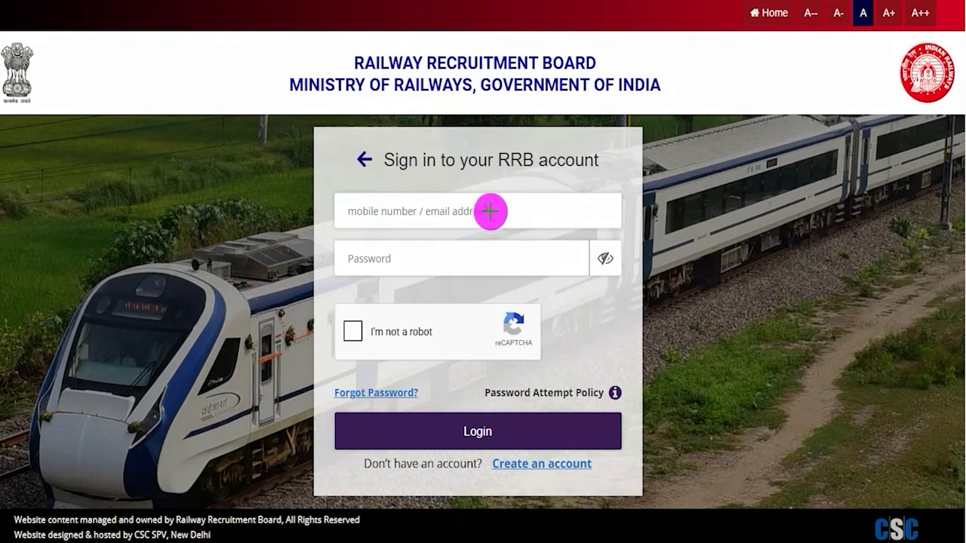
Mark the mobile number / email address, Password and captcha fields, point an arrow at Login, and continue to two-factor authentication
{"action": "left_click_drag", "start_coordinate": [490, 207], "coordinate": [512, 174]}
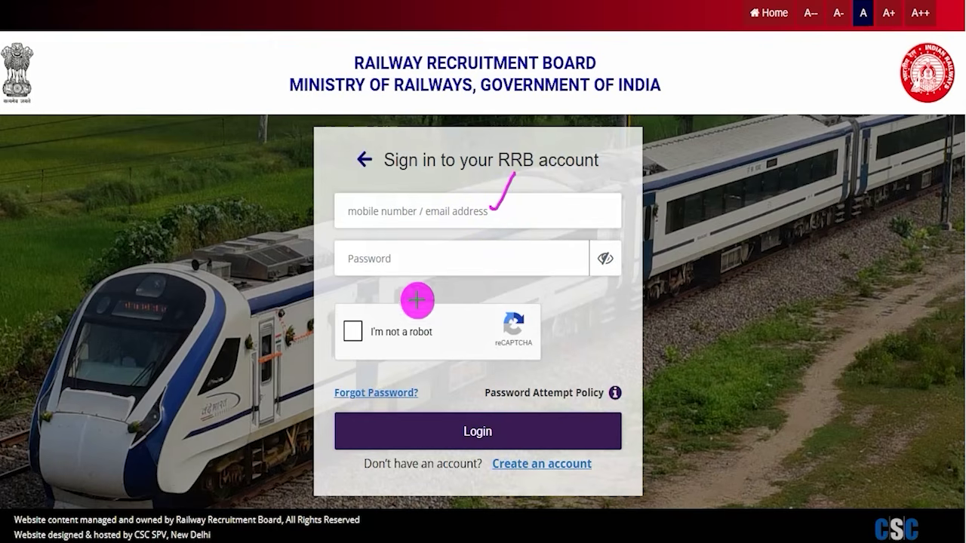
{"action": "left_click_drag", "start_coordinate": [417, 259], "coordinate": [449, 227]}
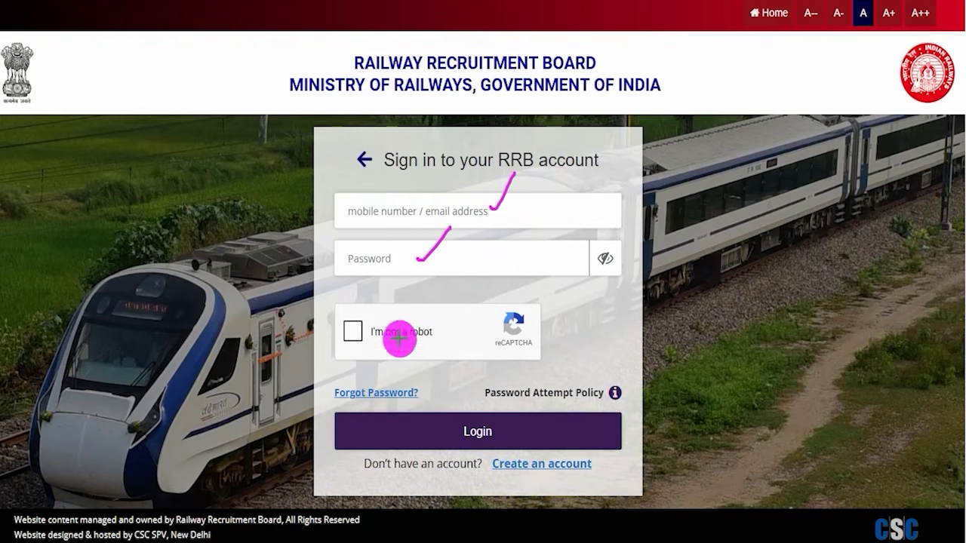
{"action": "left_click_drag", "start_coordinate": [353, 326], "coordinate": [380, 304]}
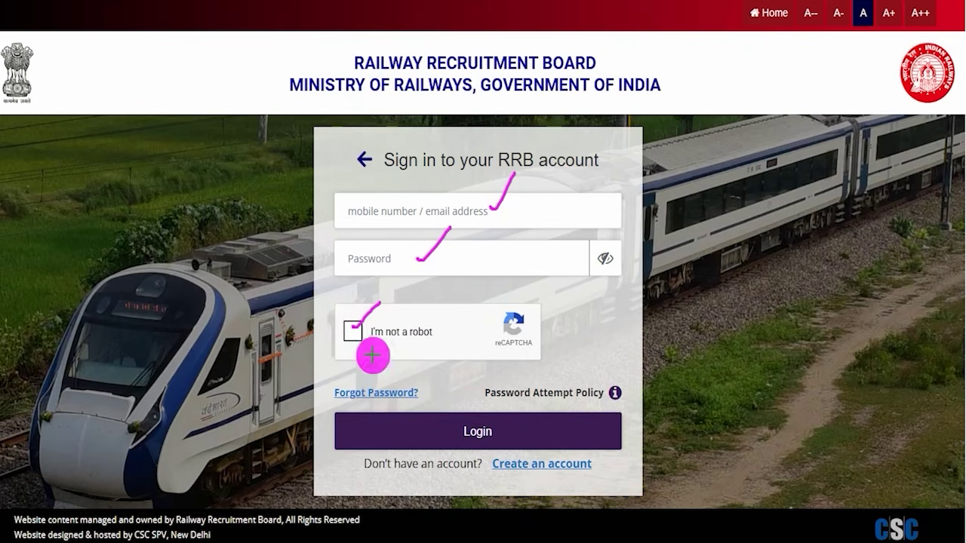
{"action": "left_click_drag", "start_coordinate": [761, 255], "coordinate": [526, 425]}
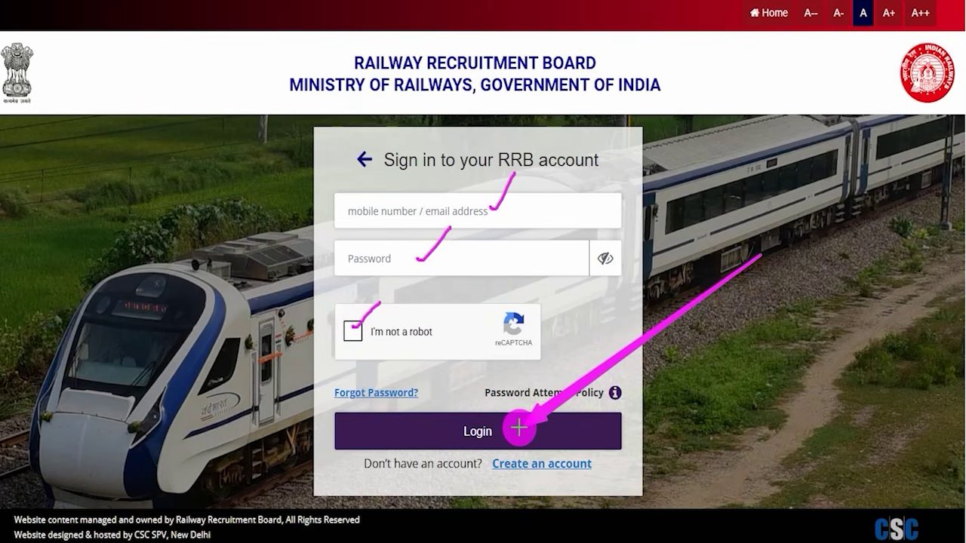
{"action": "left_click", "coordinate": [519, 428]}
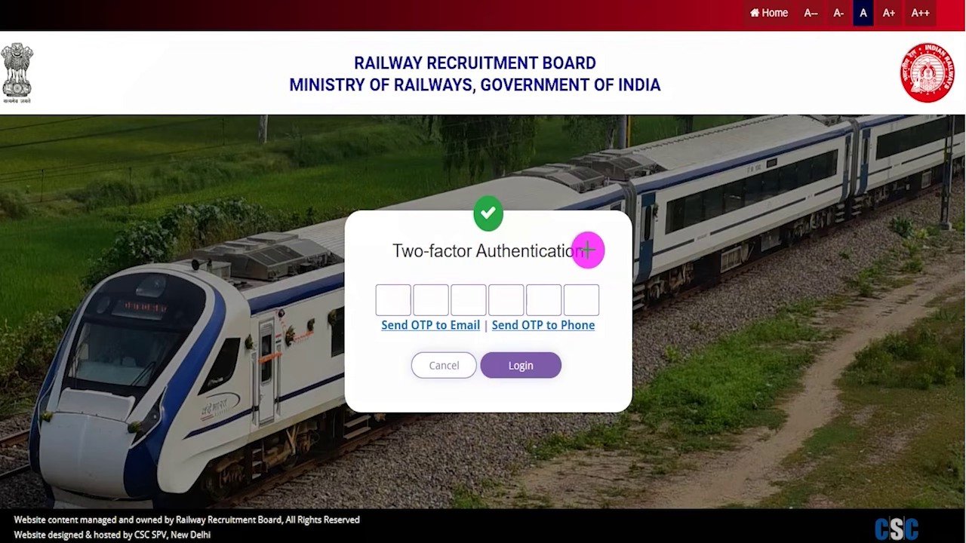
Tick the Two-factor Authentication heading, box Send OTP to Email and Send OTP to Phone, and clear the marks
{"action": "left_click_drag", "start_coordinate": [589, 243], "coordinate": [613, 218]}
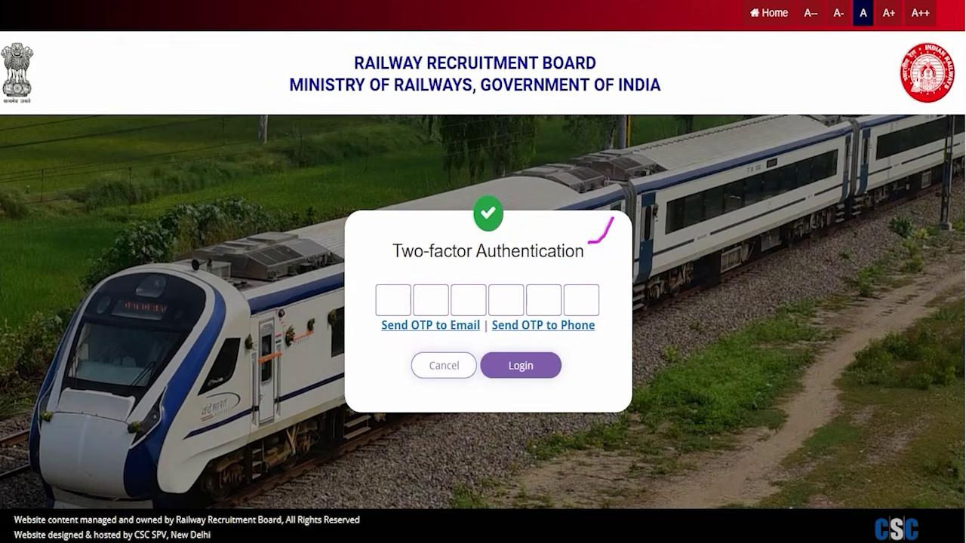
{"action": "left_click_drag", "start_coordinate": [376, 315], "coordinate": [480, 338]}
{"action": "left_click_drag", "start_coordinate": [533, 323], "coordinate": [597, 337]}
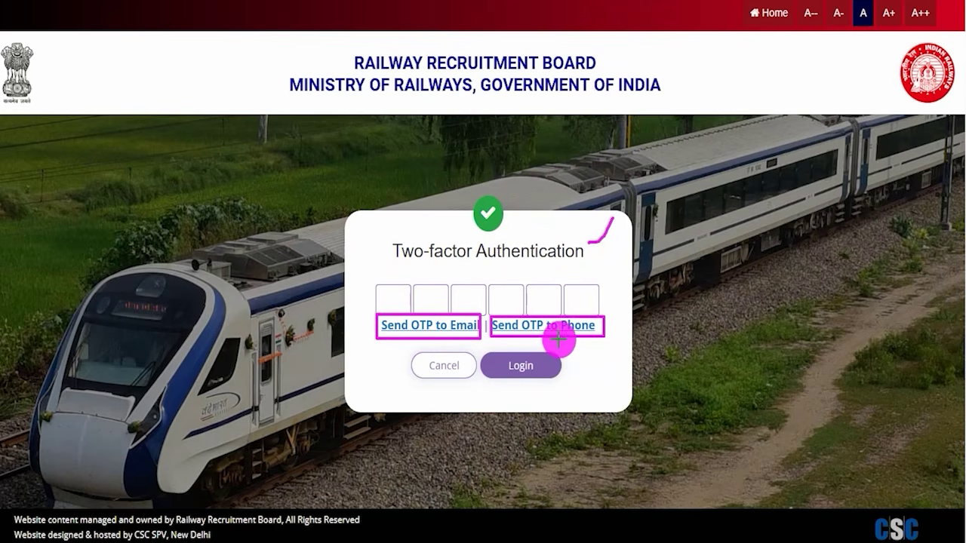
{"action": "key", "text": "Escape"}
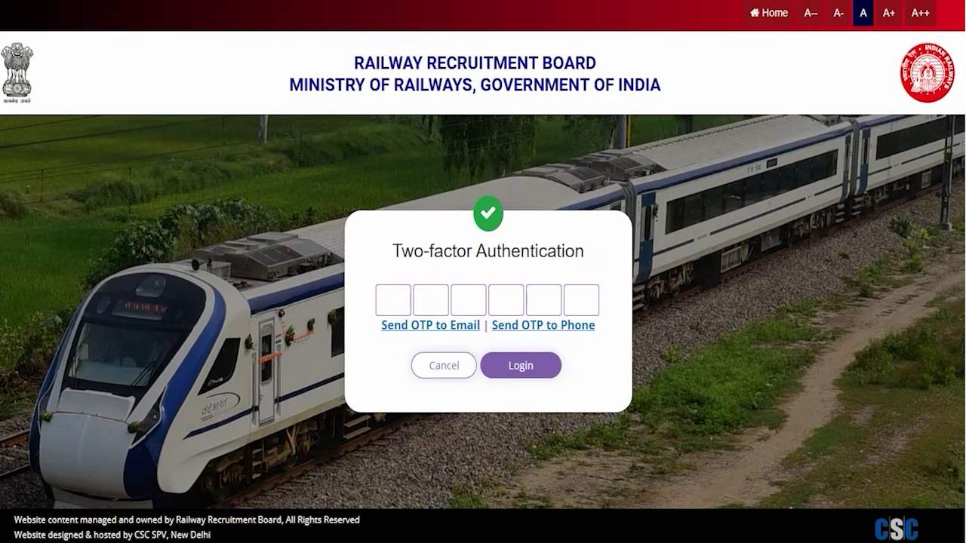
Mark both Send OTP options and the six code boxes, point an arrow at Login, and log in to the account
{"action": "left_click_drag", "start_coordinate": [420, 330], "coordinate": [455, 306]}
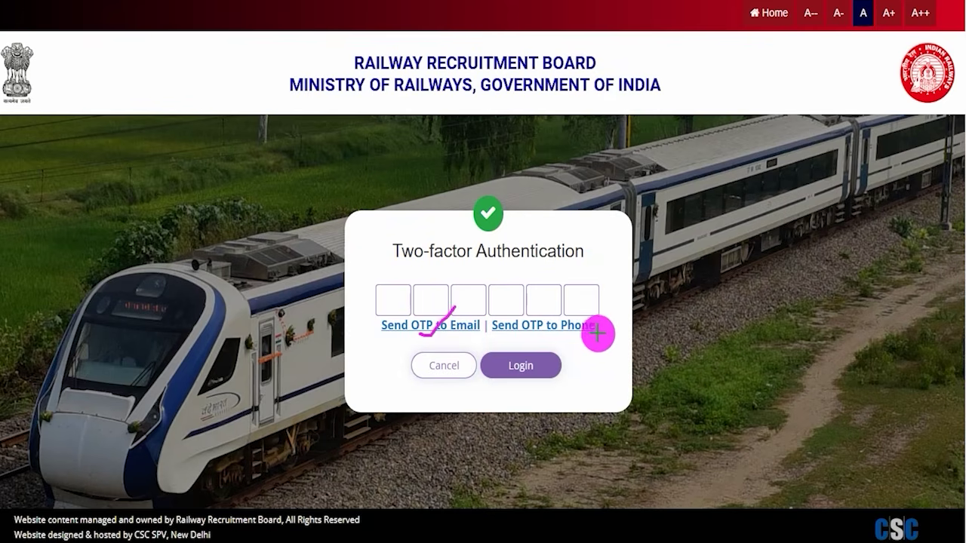
{"action": "left_click_drag", "start_coordinate": [595, 328], "coordinate": [628, 297]}
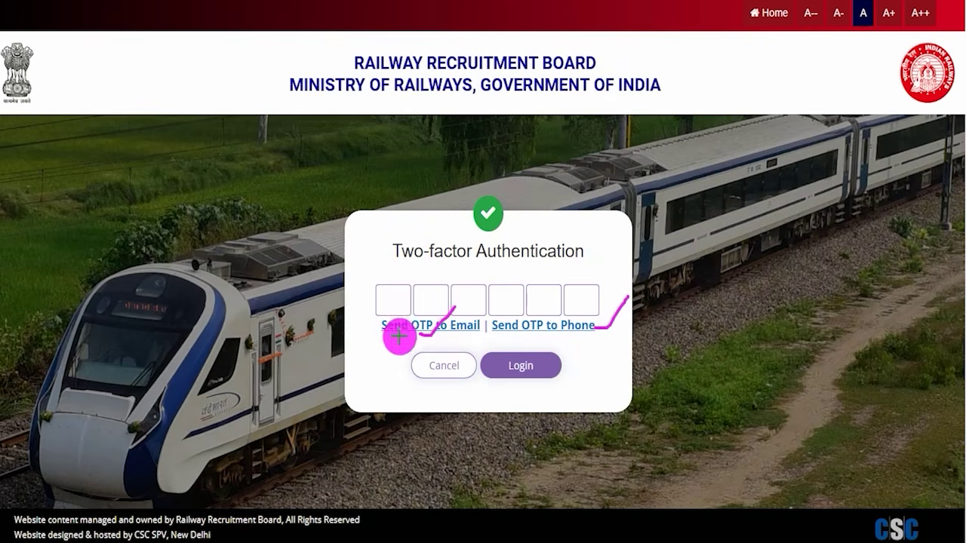
{"action": "left_click_drag", "start_coordinate": [467, 302], "coordinate": [520, 301]}
{"action": "left_click_drag", "start_coordinate": [552, 300], "coordinate": [588, 299]}
{"action": "left_click_drag", "start_coordinate": [722, 338], "coordinate": [566, 363]}
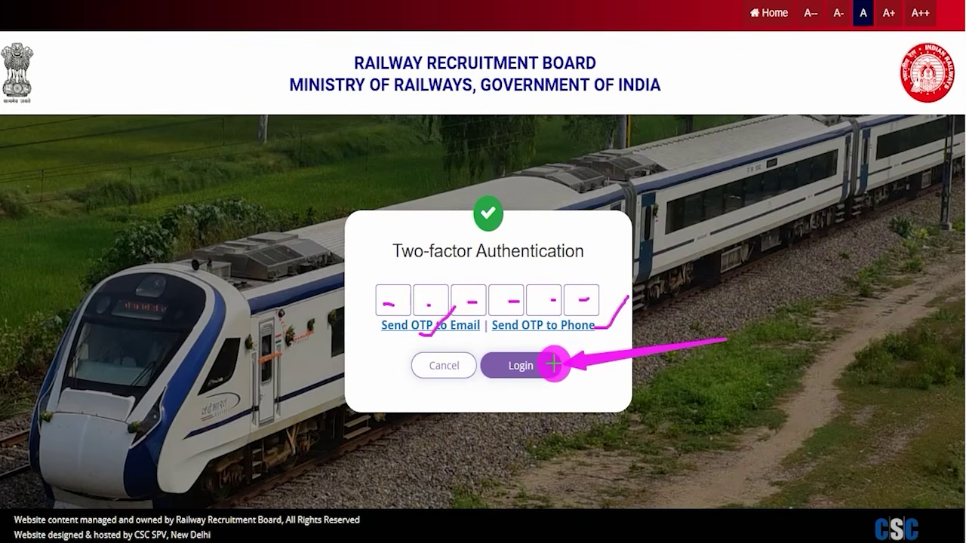
{"action": "left_click", "coordinate": [553, 365]}
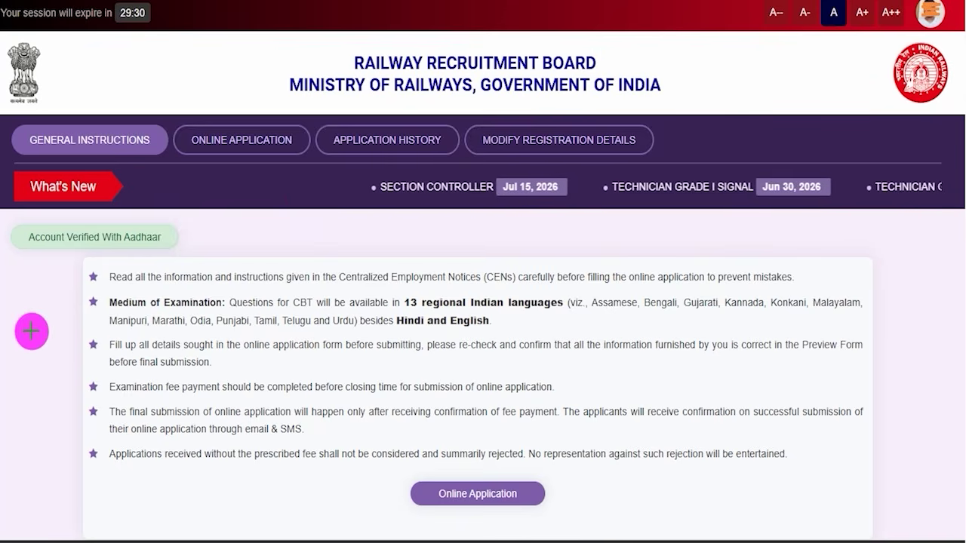
Tick off the general instructions and point out Online Application with arrows
{"action": "left_click_drag", "start_coordinate": [29, 326], "coordinate": [60, 295]}
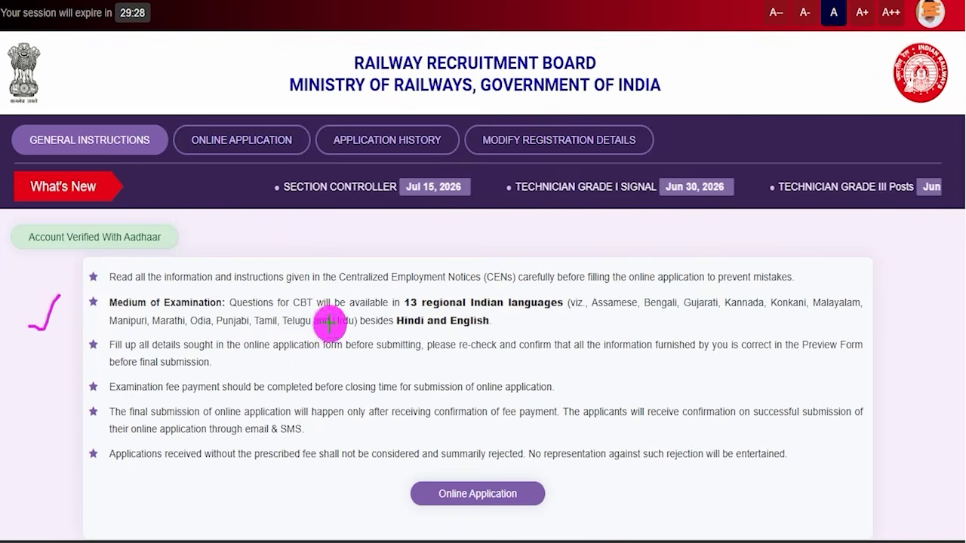
{"action": "left_click_drag", "start_coordinate": [303, 286], "coordinate": [336, 251]}
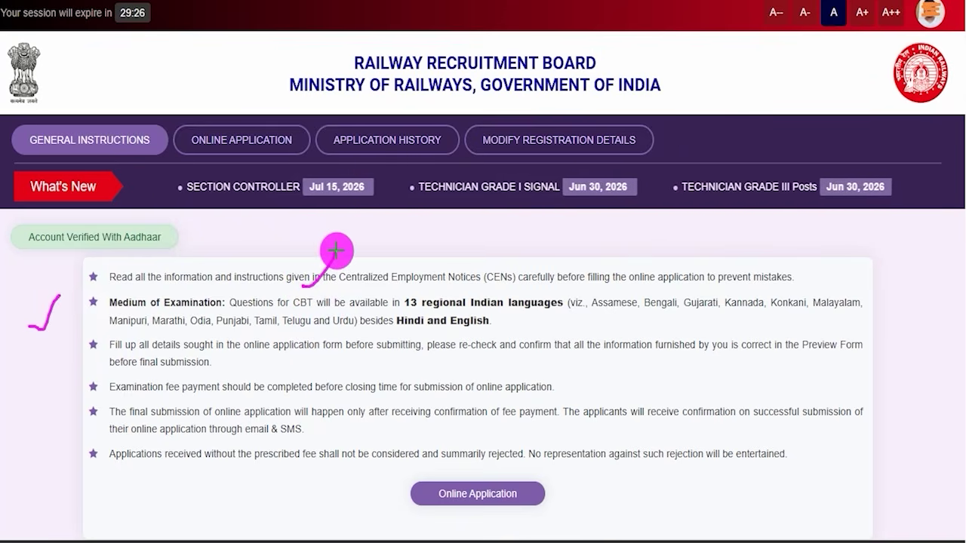
{"action": "left_click_drag", "start_coordinate": [333, 365], "coordinate": [360, 347]}
{"action": "left_click_drag", "start_coordinate": [333, 413], "coordinate": [381, 392]}
{"action": "left_click_drag", "start_coordinate": [349, 436], "coordinate": [366, 408]}
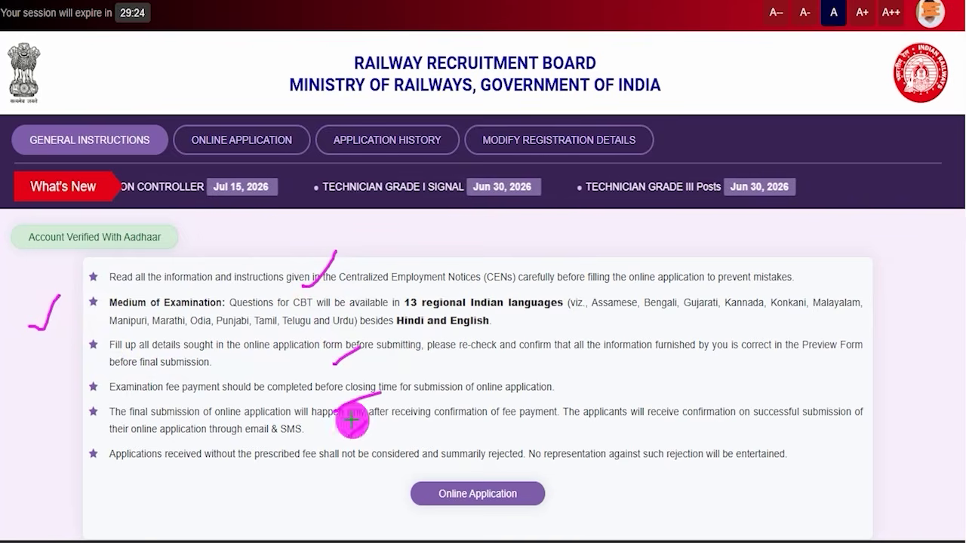
{"action": "mouse_move", "coordinate": [685, 365]}
{"action": "left_mouse_down"}
{"action": "mouse_move", "coordinate": [610, 413]}
{"action": "mouse_move", "coordinate": [534, 490]}
{"action": "left_mouse_up"}
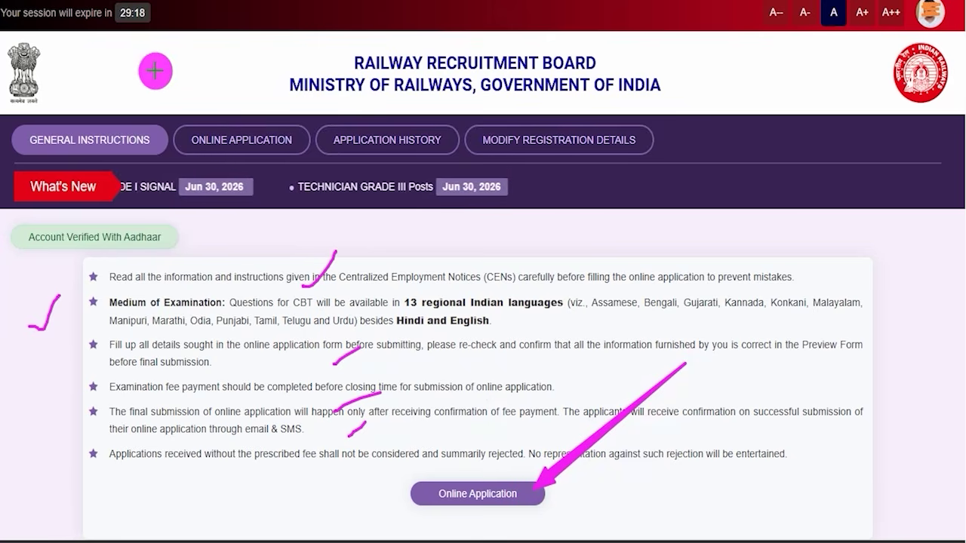
{"action": "left_click_drag", "start_coordinate": [143, 54], "coordinate": [187, 95]}
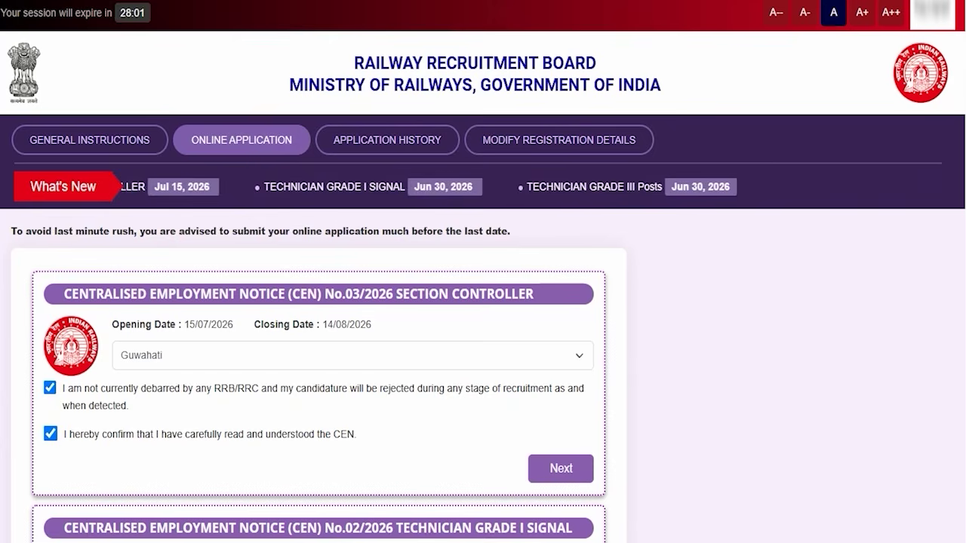
Mark the open employment notices and box the CEN No.03/2026 Section Controller heading
{"action": "left_click_drag", "start_coordinate": [729, 226], "coordinate": [792, 164]}
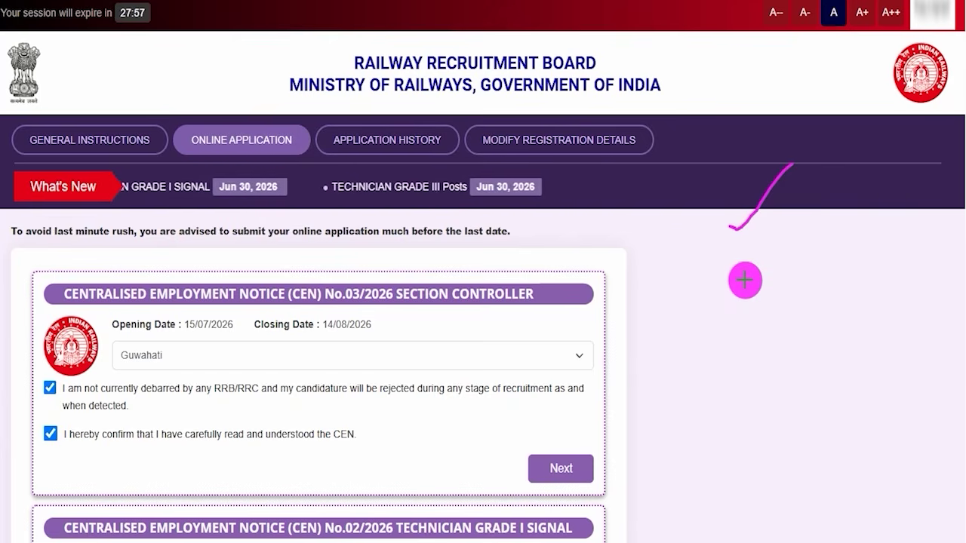
{"action": "left_click_drag", "start_coordinate": [604, 292], "coordinate": [645, 261]}
{"action": "left_click_drag", "start_coordinate": [600, 527], "coordinate": [631, 495]}
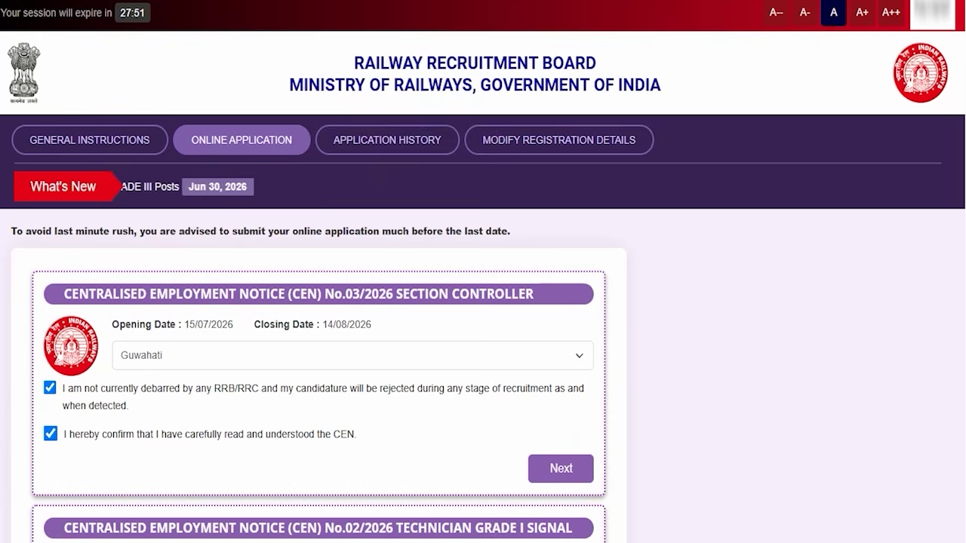
{"action": "left_click_drag", "start_coordinate": [539, 288], "coordinate": [584, 240]}
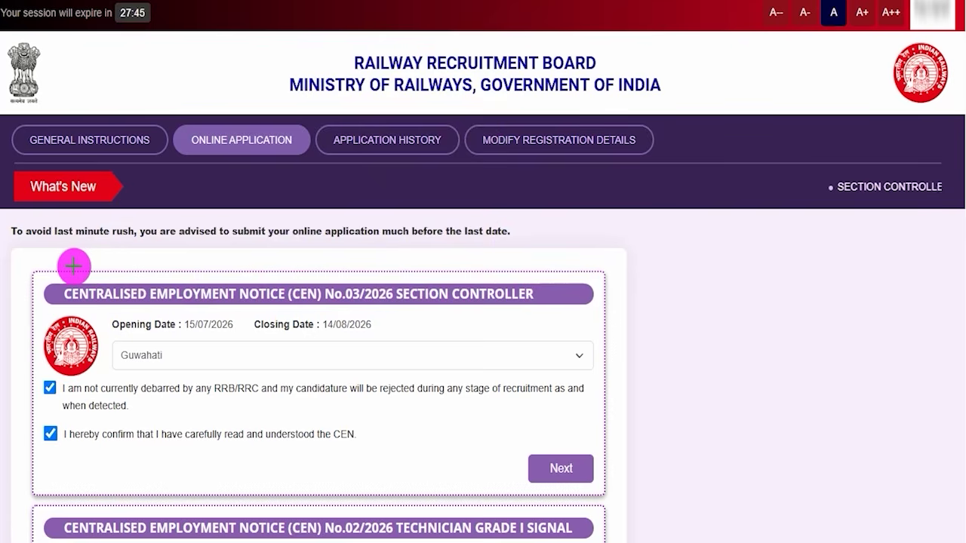
{"action": "left_click_drag", "start_coordinate": [47, 271], "coordinate": [602, 318]}
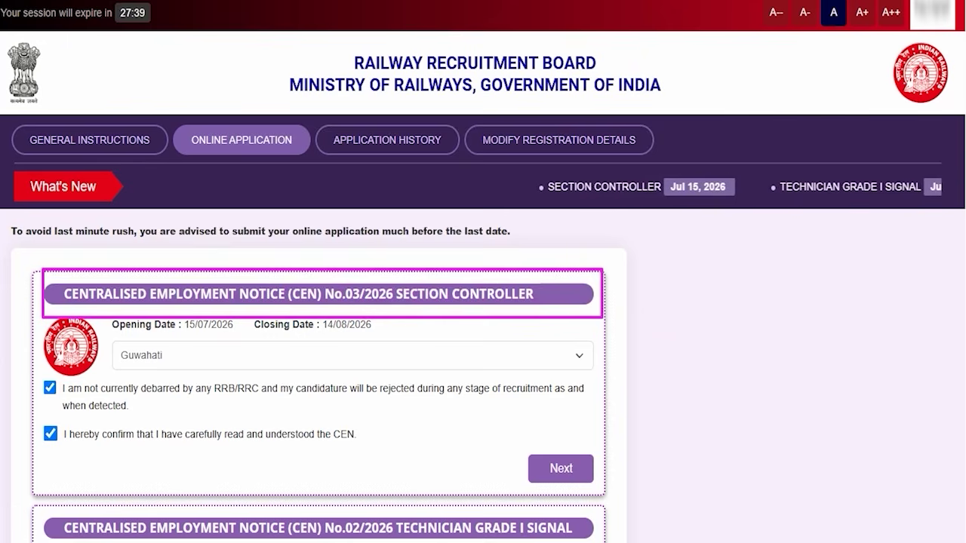
Choose Guwahati for CEN No.03/2026 Section Controller, keep the CEN read-and-understood declaration ticked, and continue to the application form
{"action": "left_click", "coordinate": [203, 362]}
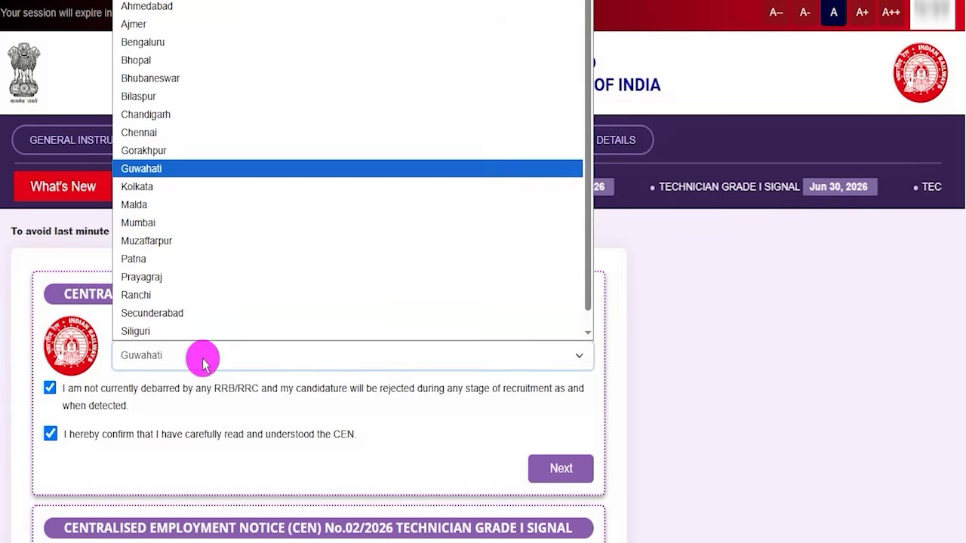
{"action": "left_click", "coordinate": [171, 176]}
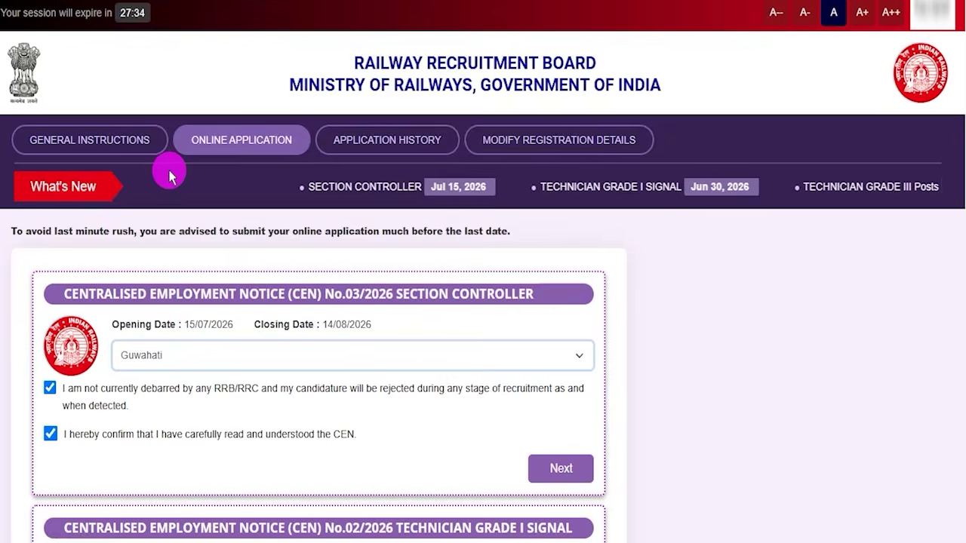
{"action": "left_click", "coordinate": [258, 364]}
{"action": "left_click", "coordinate": [257, 362]}
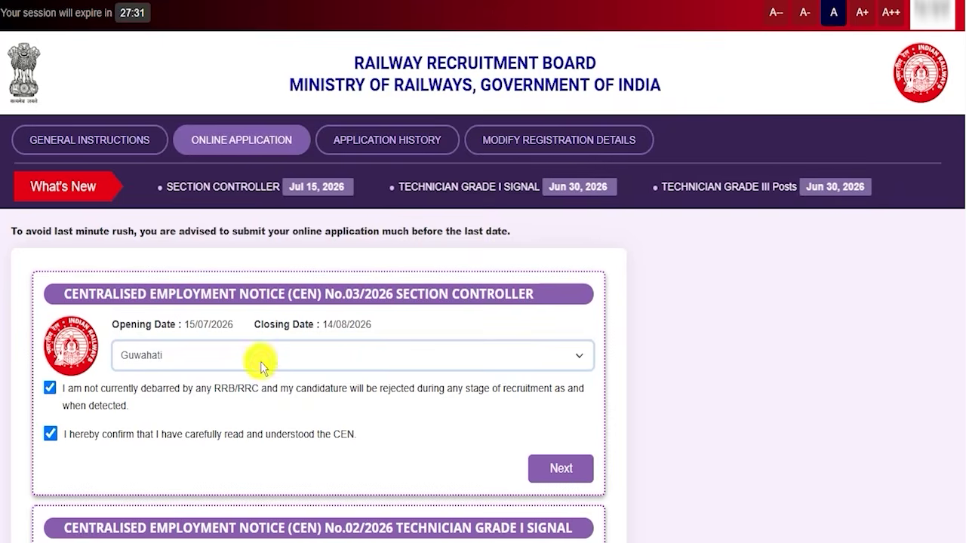
{"action": "left_click", "coordinate": [50, 434]}
{"action": "left_click", "coordinate": [51, 435]}
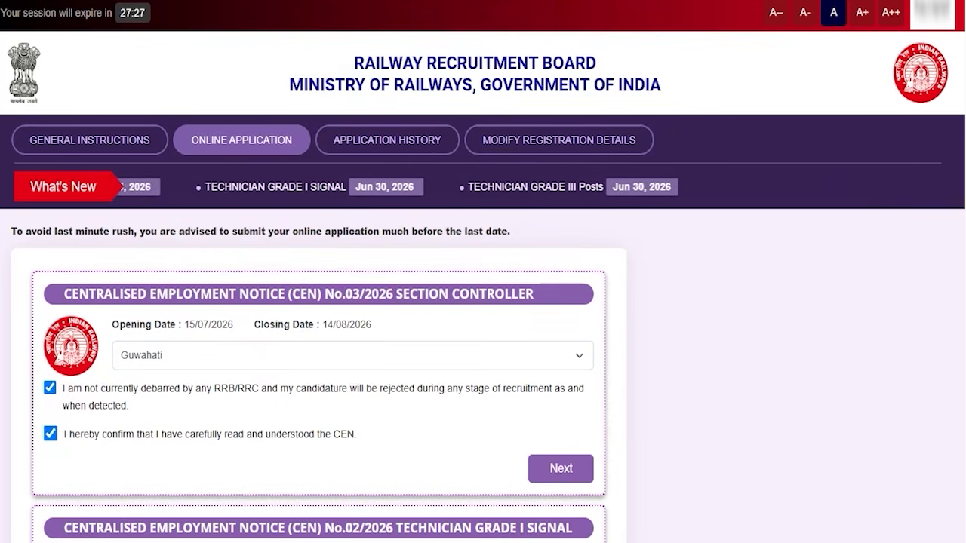
{"action": "left_click", "coordinate": [532, 462]}
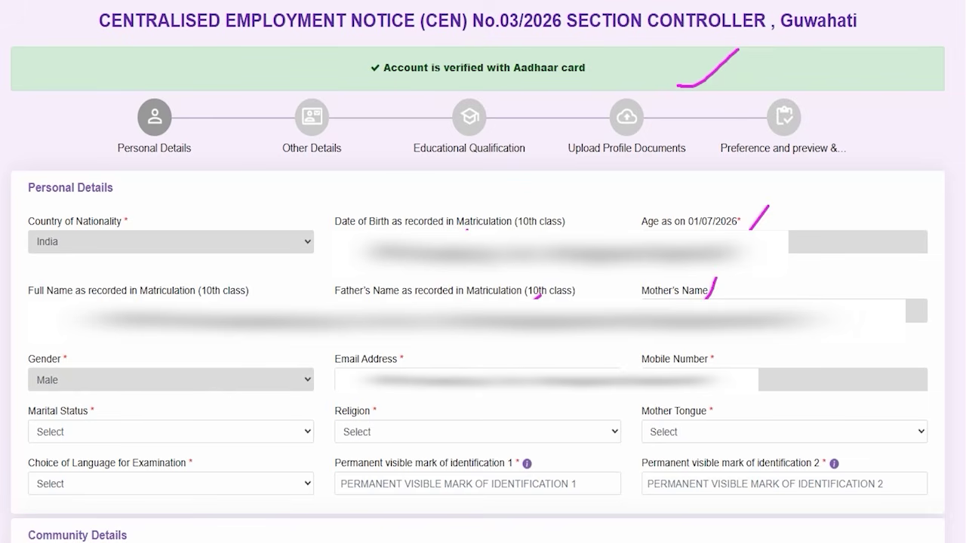
Set Marital Status to Unmarried, Religion to Hindu, Mother Tongue to Manipuri, and Choice of Language for Examination to Hindi
{"action": "left_click", "coordinate": [133, 436]}
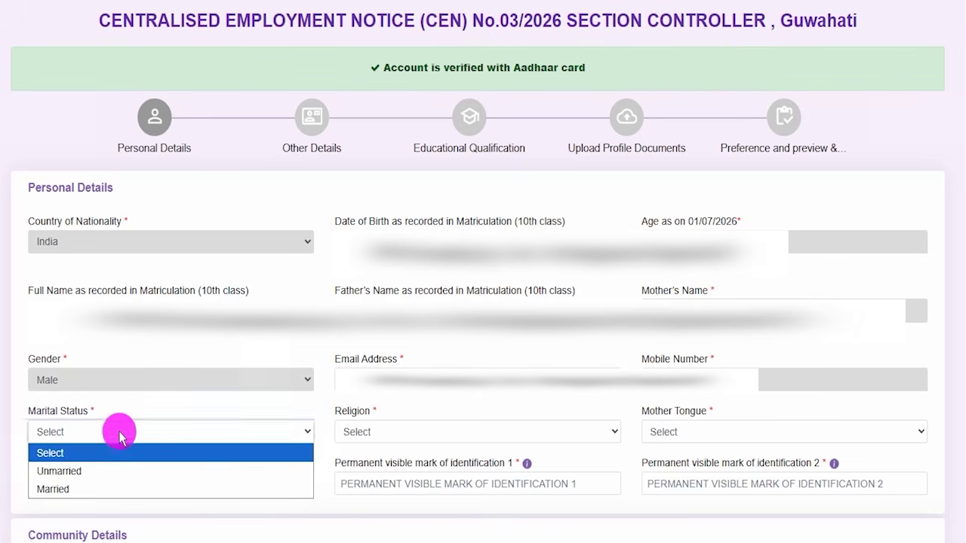
{"action": "left_click", "coordinate": [68, 471]}
{"action": "left_click", "coordinate": [368, 432]}
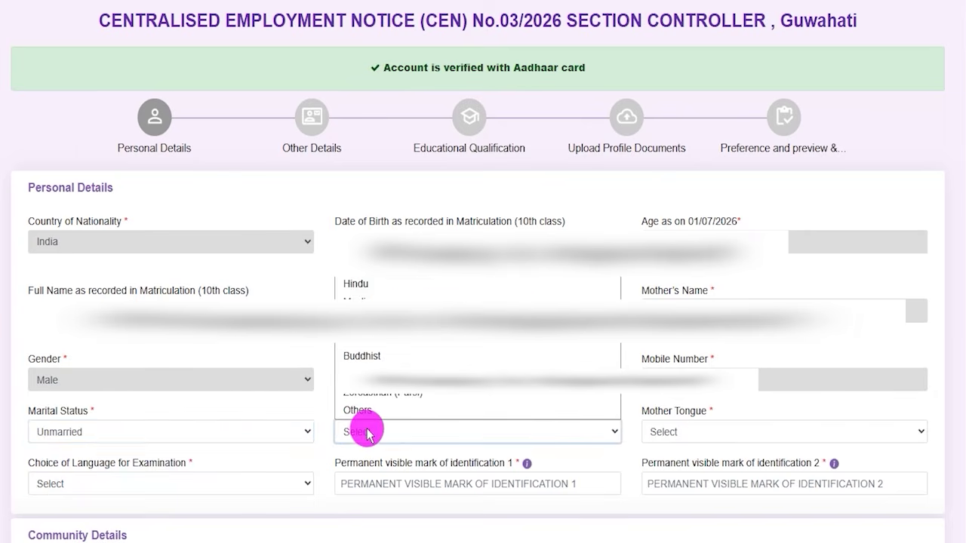
{"action": "left_click", "coordinate": [367, 285]}
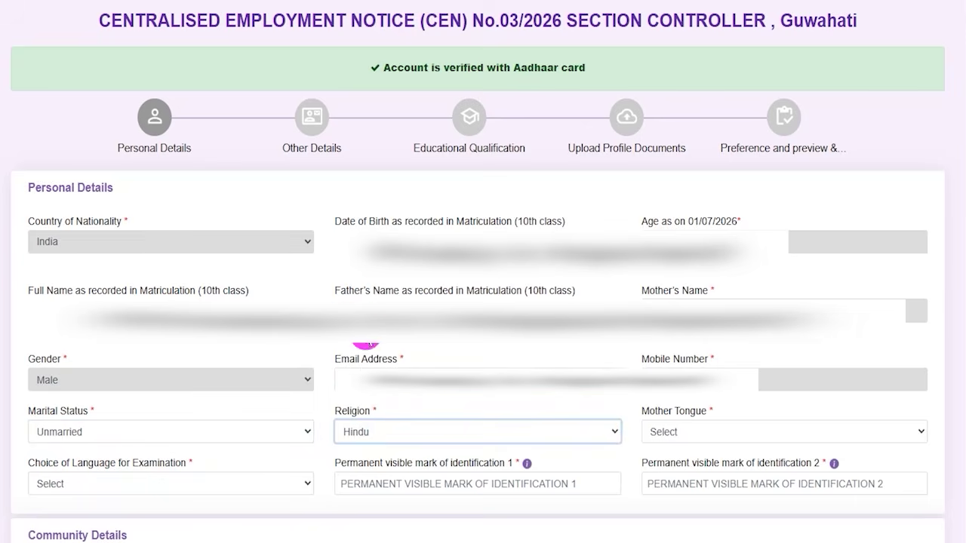
{"action": "left_click", "coordinate": [683, 427]}
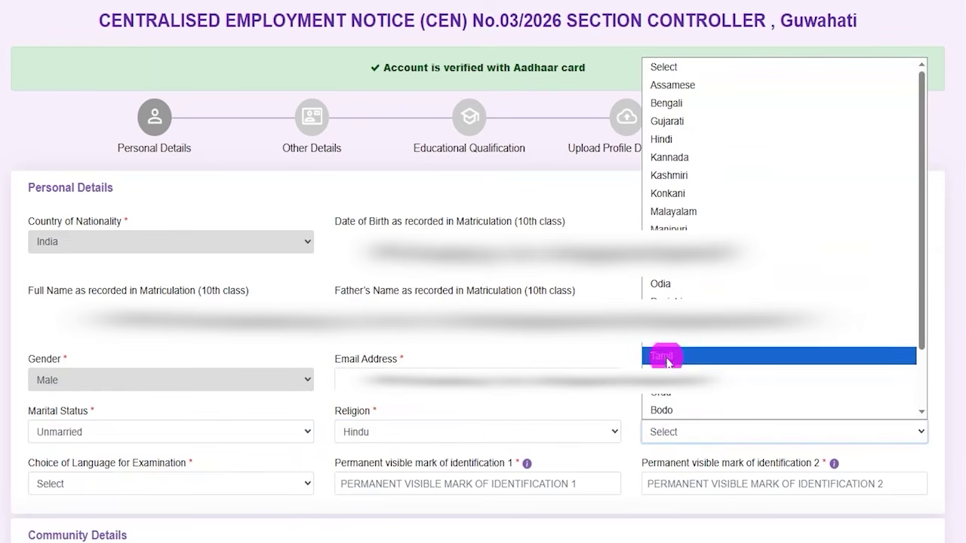
{"action": "left_click", "coordinate": [672, 228]}
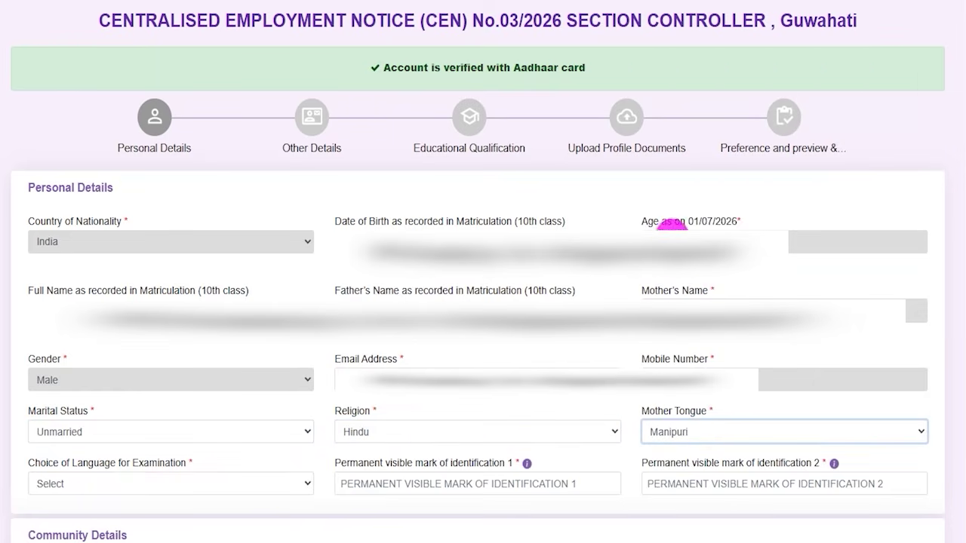
{"action": "left_click", "coordinate": [105, 484]}
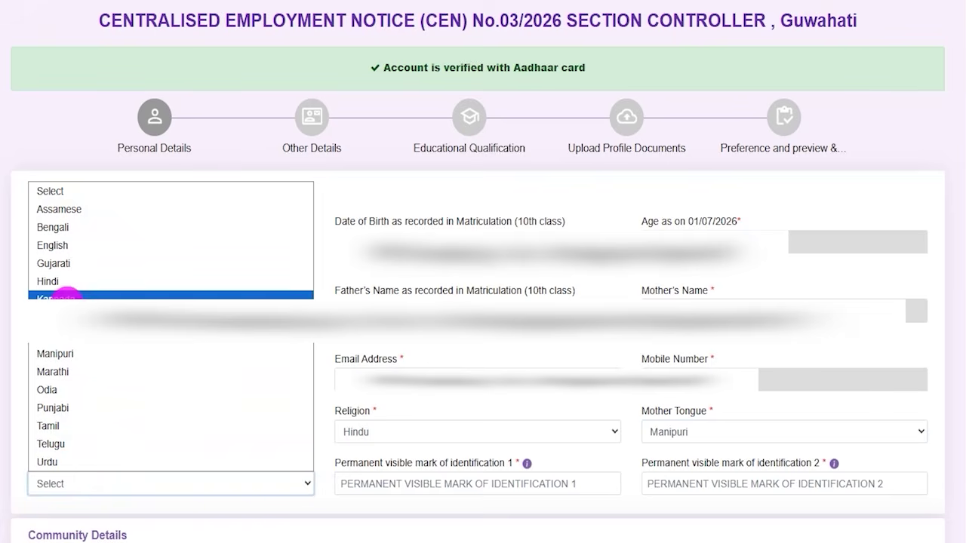
{"action": "left_click", "coordinate": [71, 282]}
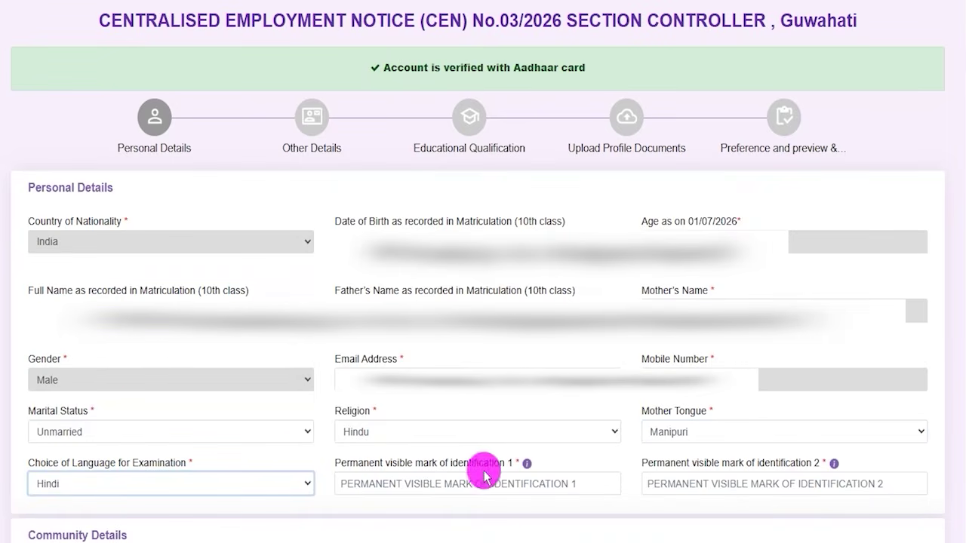
Enter LEG as permanent visible mark of identification 1 and NO MARK as mark 2
{"action": "left_click_drag", "start_coordinate": [350, 463], "coordinate": [462, 463]}
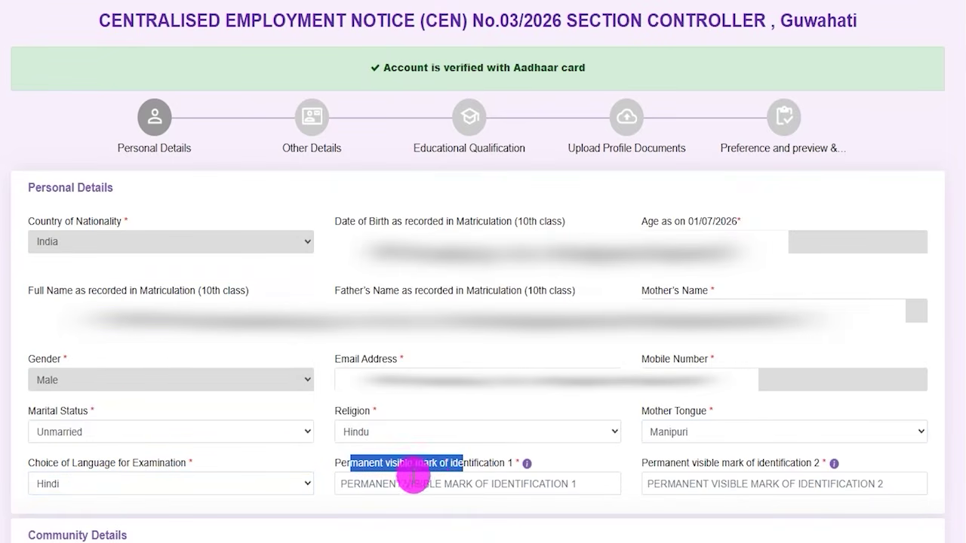
{"action": "left_click", "coordinate": [434, 483]}
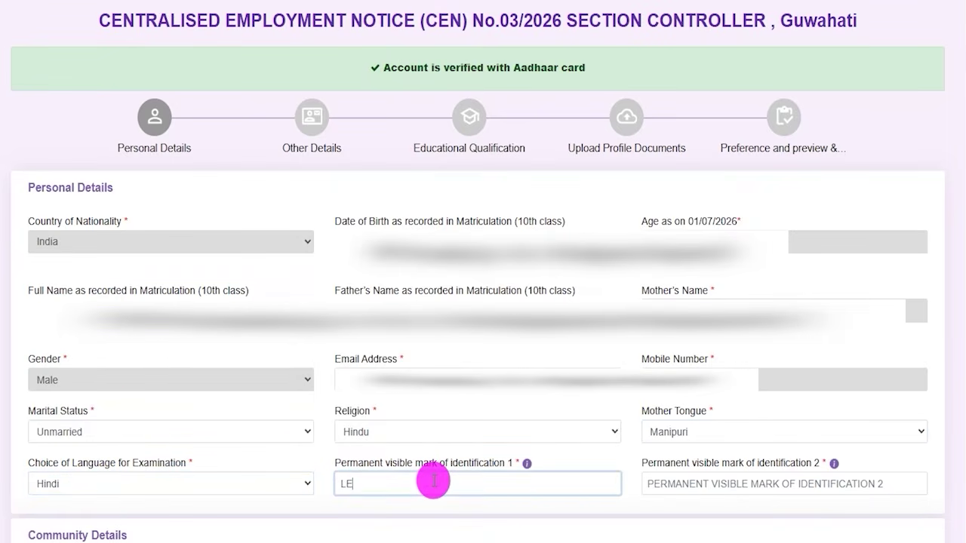
{"action": "left_click", "coordinate": [666, 484]}
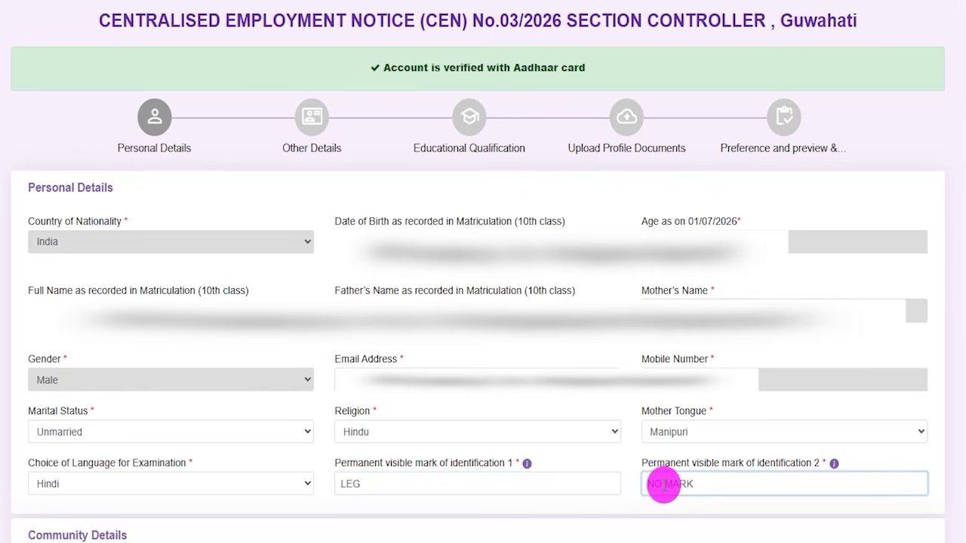
{"action": "left_click", "coordinate": [630, 468]}
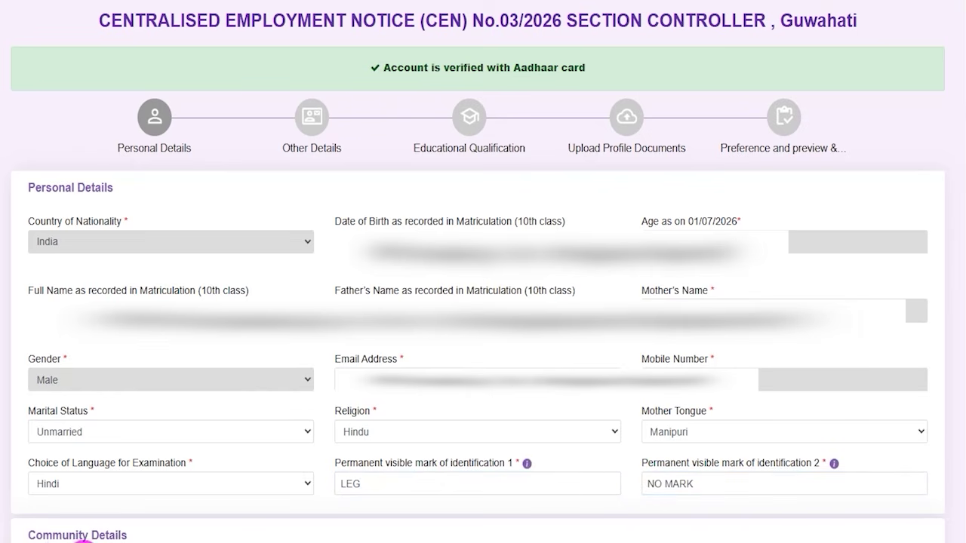
Highlight the Community Details heading and review the Community options, keeping SC (Scheduled Caste)
{"action": "left_click_drag", "start_coordinate": [43, 535], "coordinate": [105, 535]}
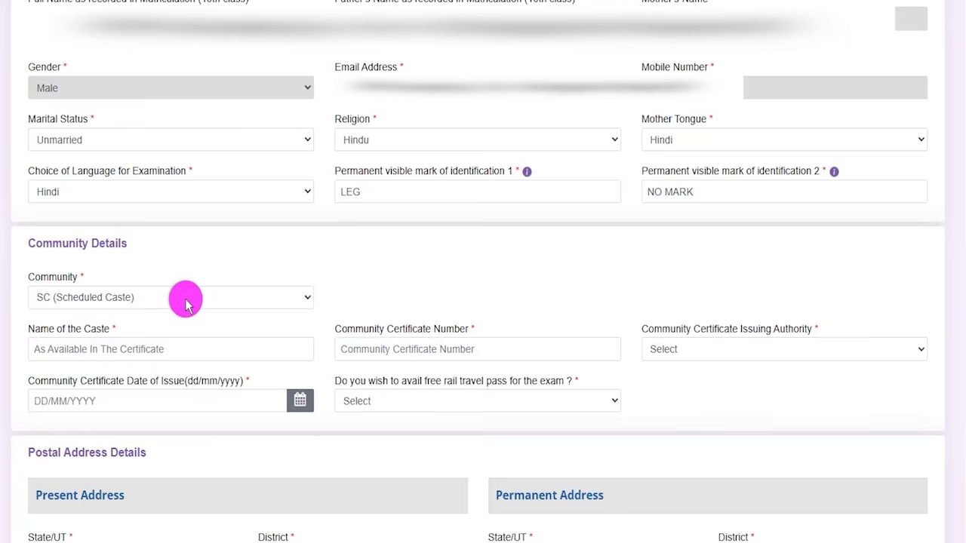
{"action": "left_click", "coordinate": [186, 300]}
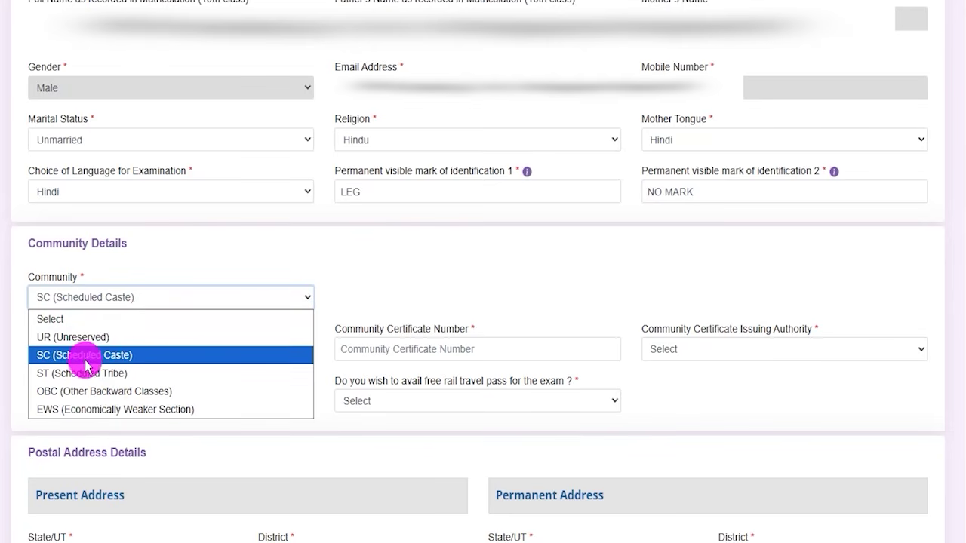
{"action": "left_click", "coordinate": [359, 264]}
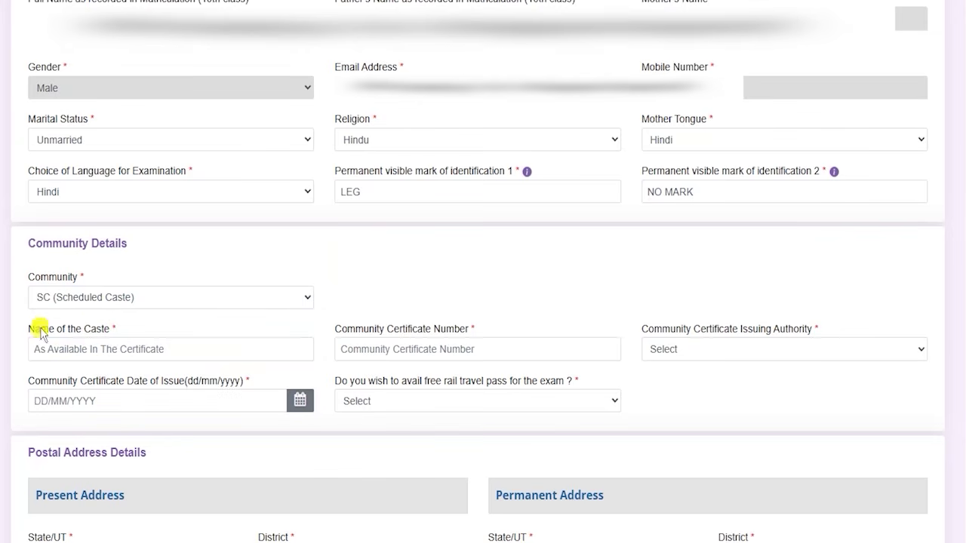
Mark the Name of the Caste and Community Certificate Number fields, and set Community Certificate Issuing Authority to Deputy Collector
{"action": "left_click_drag", "start_coordinate": [172, 348], "coordinate": [213, 313]}
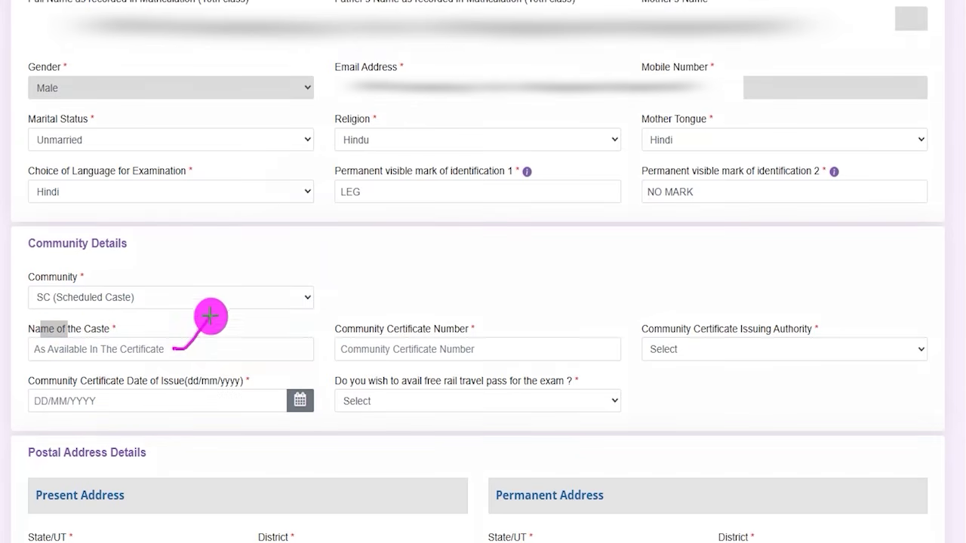
{"action": "left_click_drag", "start_coordinate": [491, 345], "coordinate": [530, 302]}
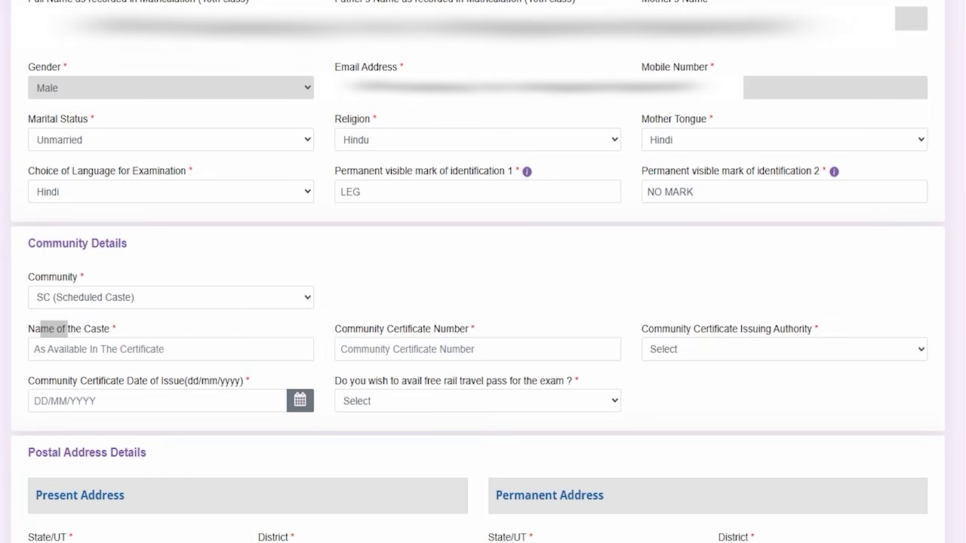
{"action": "left_click", "coordinate": [699, 351]}
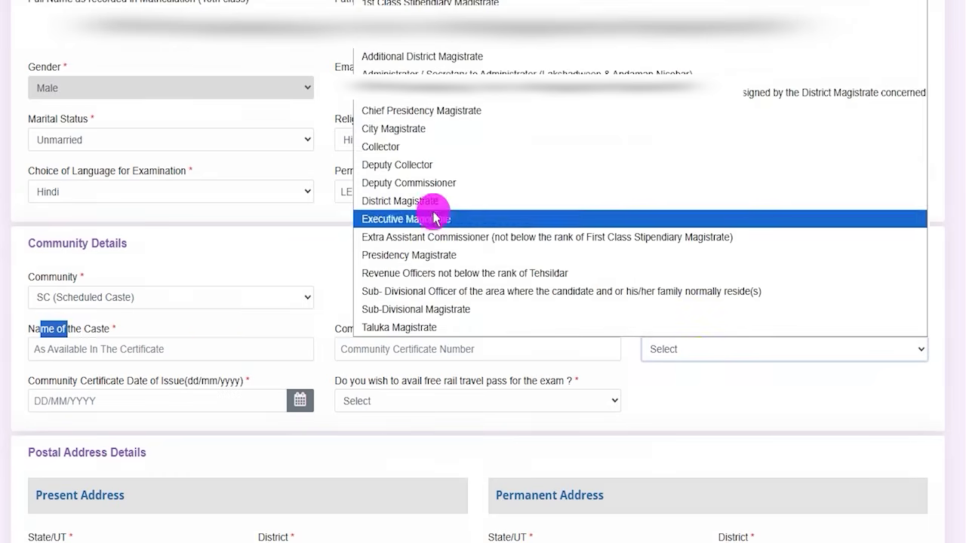
{"action": "left_click", "coordinate": [412, 164]}
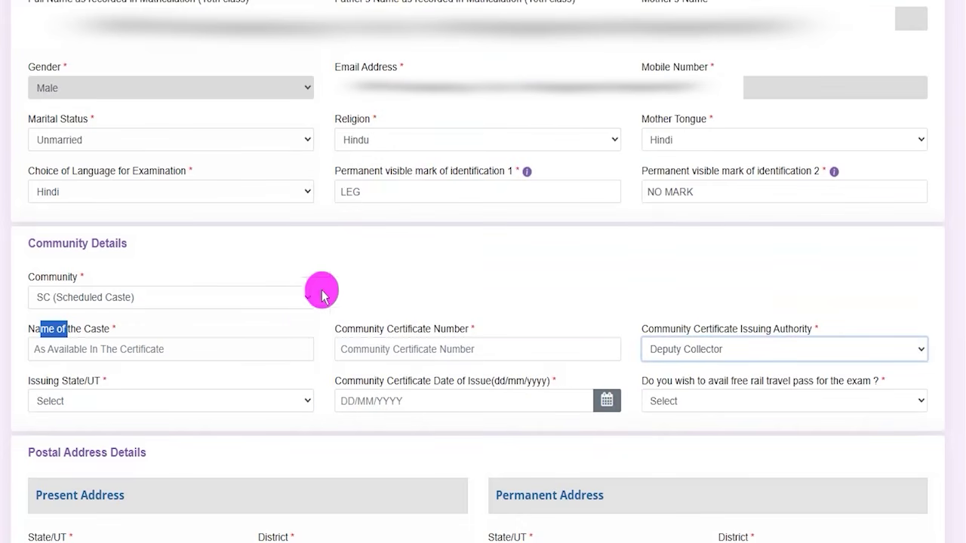
Set Issuing State/UT to UTTAR PRADESH and open the calendar for the Community Certificate Date of Issue
{"action": "left_click", "coordinate": [121, 402]}
{"action": "scroll", "coordinate": [119, 355], "scroll_direction": "down", "scroll_amount": 5}
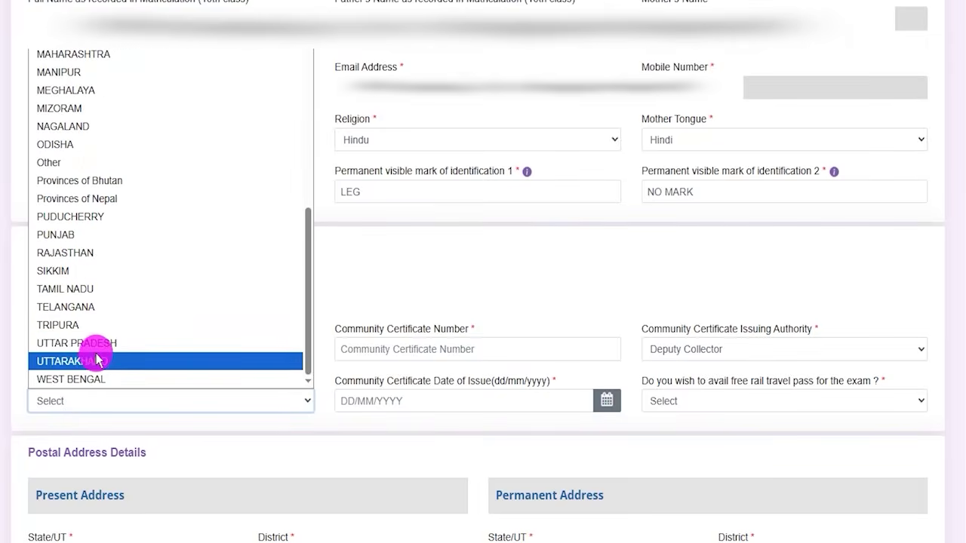
{"action": "left_click", "coordinate": [97, 341]}
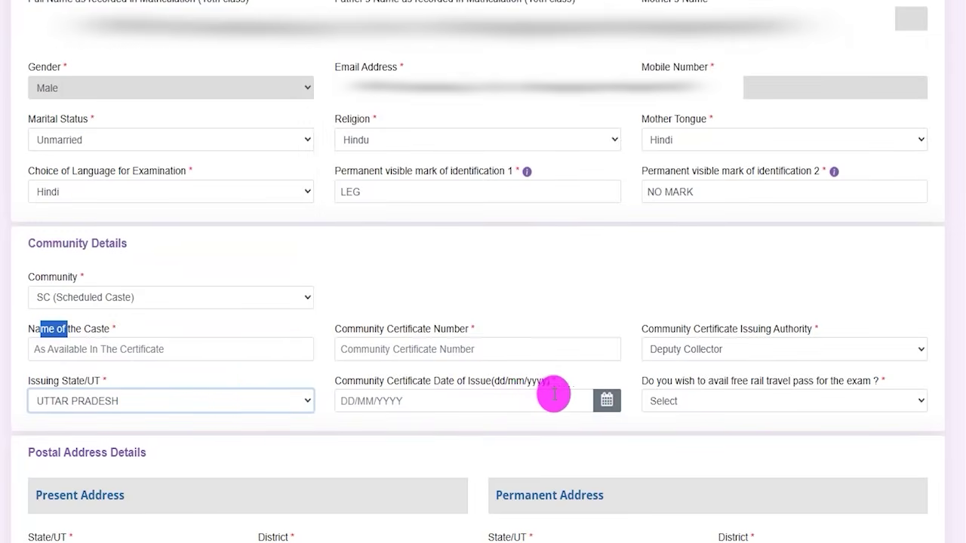
{"action": "left_click", "coordinate": [606, 402]}
{"action": "left_click", "coordinate": [424, 246]}
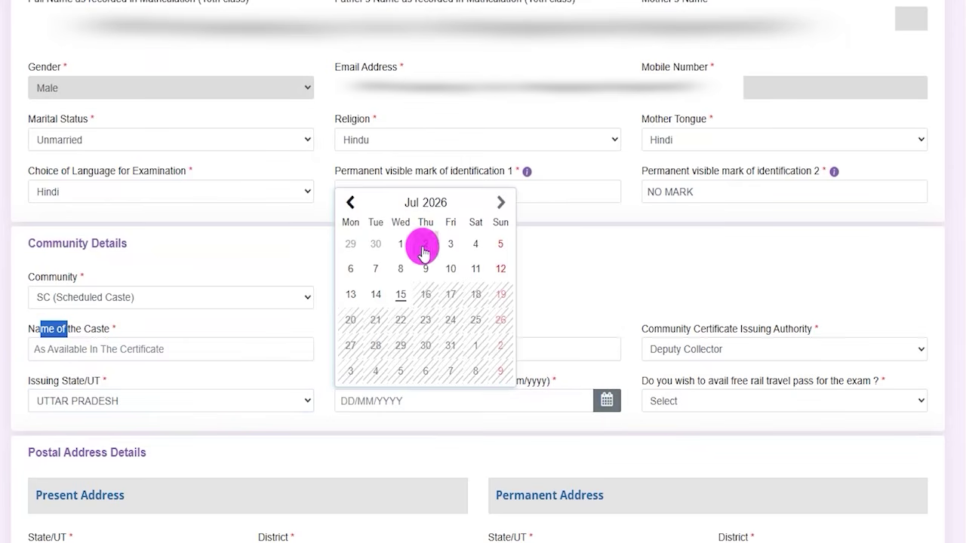
Set the free rail travel pass question to Yes and view the nearest railway station options
{"action": "left_click", "coordinate": [696, 401]}
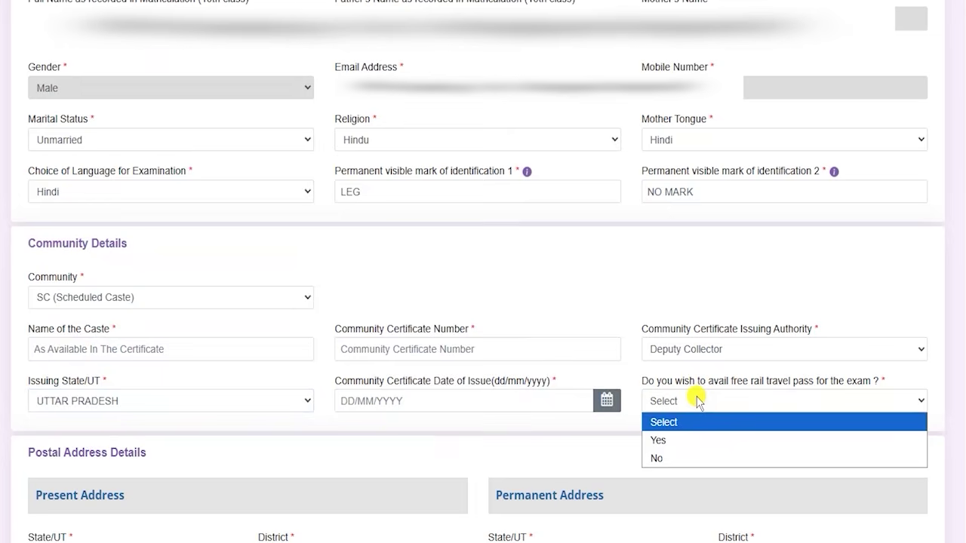
{"action": "left_click", "coordinate": [661, 442]}
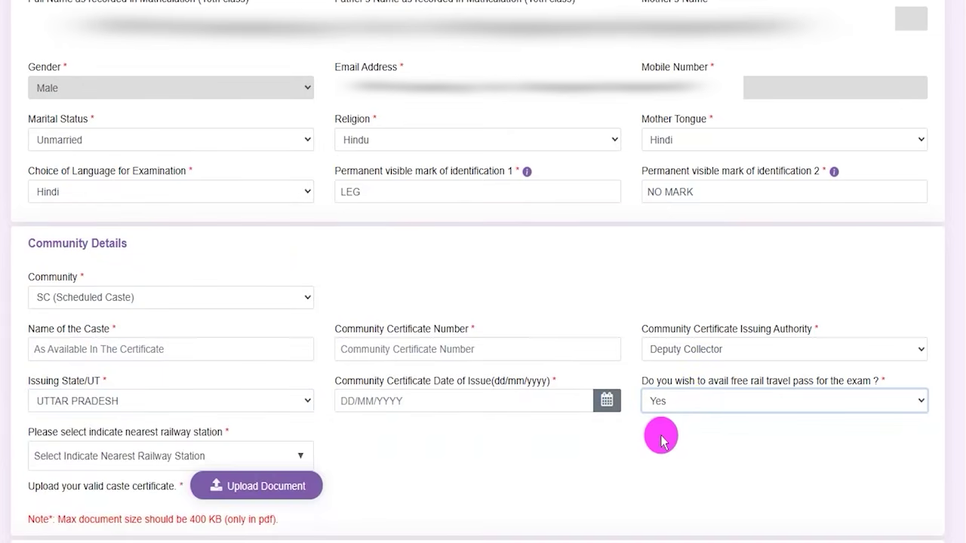
{"action": "left_click", "coordinate": [82, 452]}
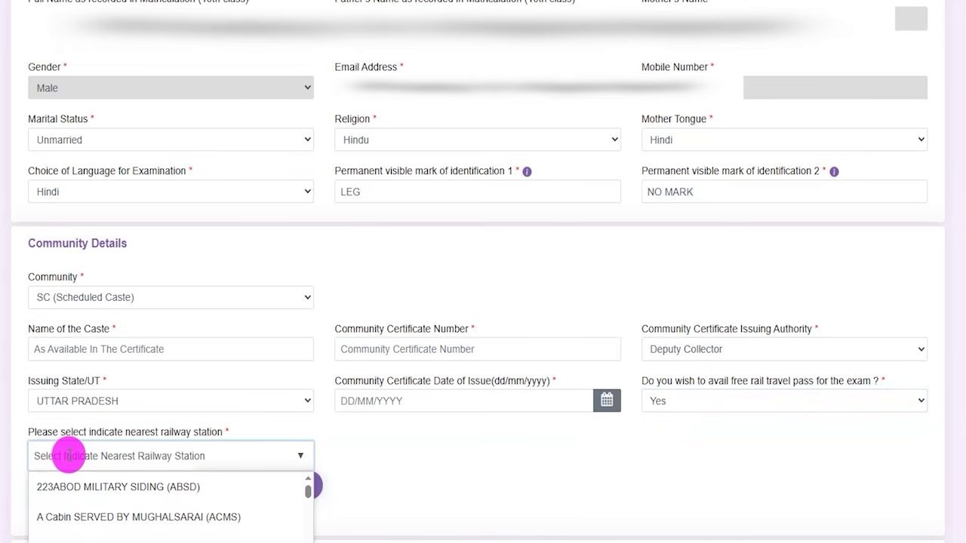
{"action": "left_click", "coordinate": [367, 460]}
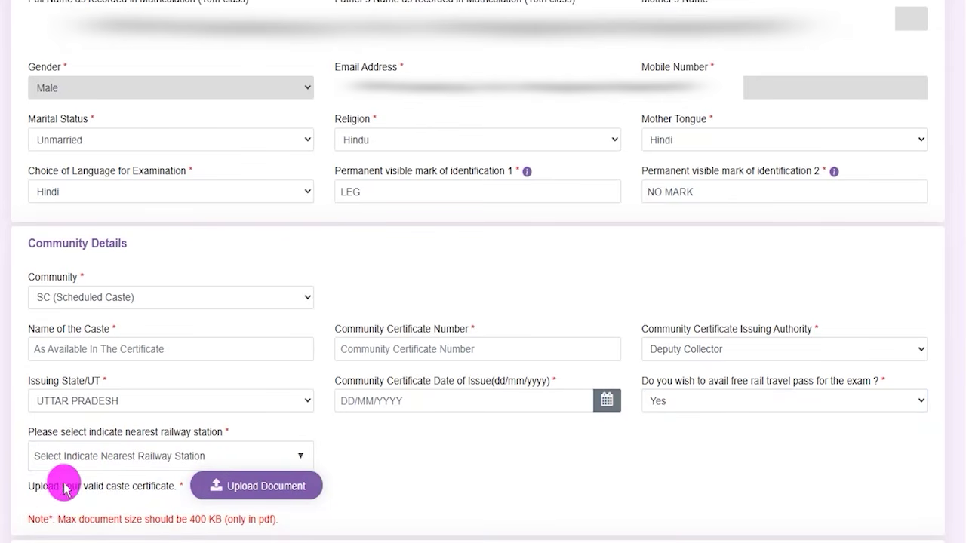
Highlight the caste certificate upload label and the document size and format limits in the note below it
{"action": "left_click_drag", "start_coordinate": [43, 488], "coordinate": [125, 488]}
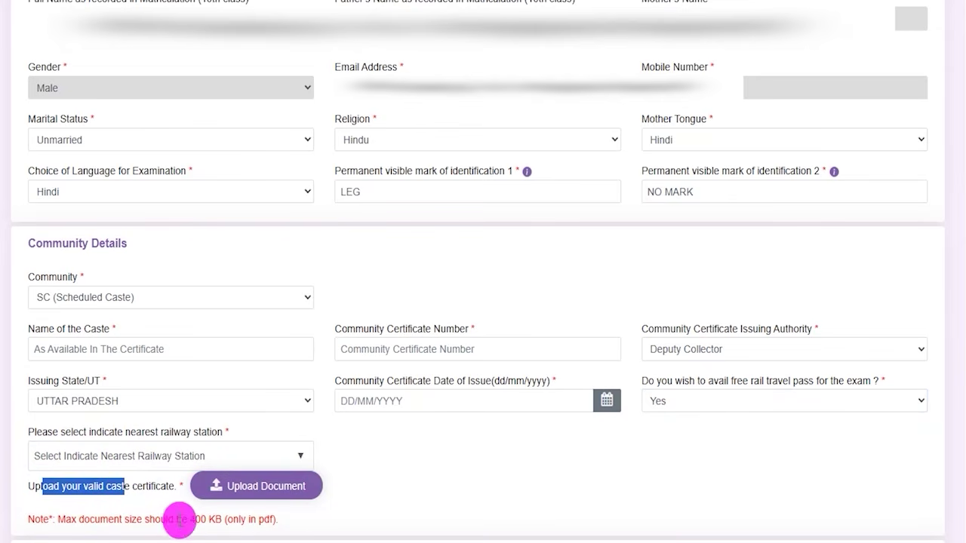
{"action": "double_click", "coordinate": [264, 519]}
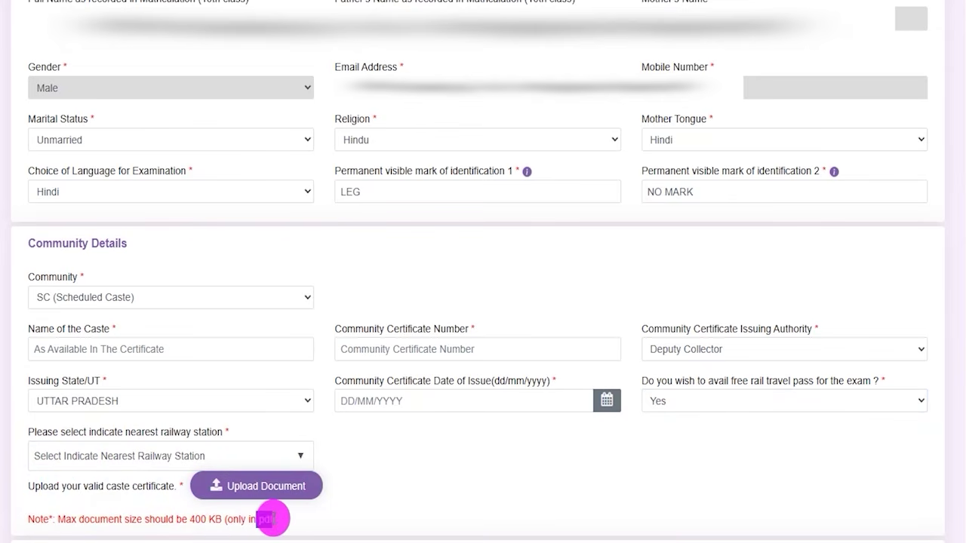
{"action": "left_click_drag", "start_coordinate": [188, 519], "coordinate": [200, 519]}
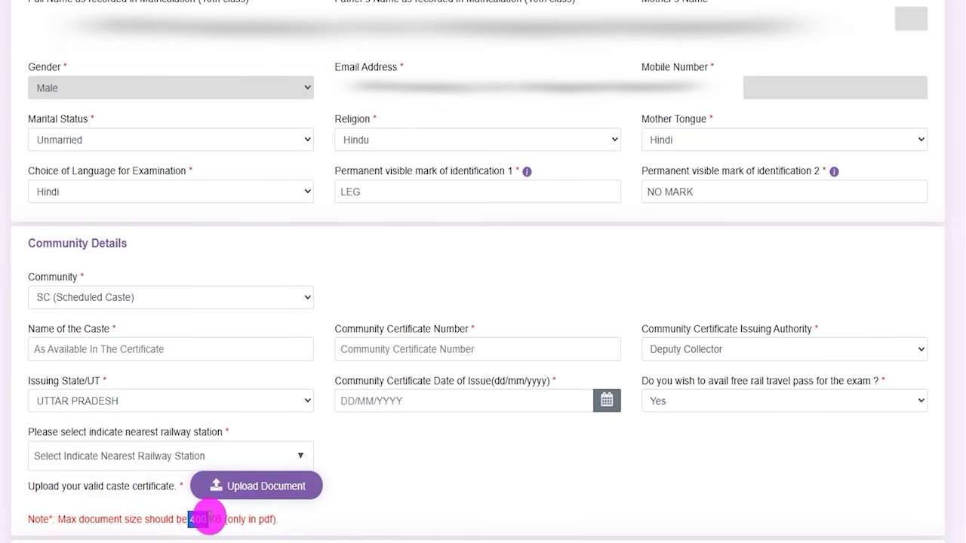
{"action": "left_click", "coordinate": [411, 332]}
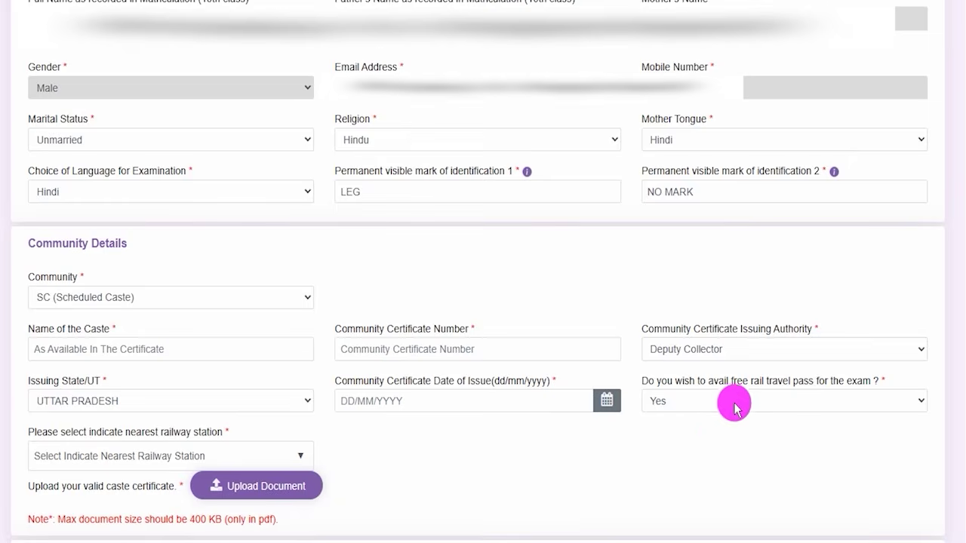
Set the free rail travel pass question to No and highlight the Community Details heading
{"action": "left_click", "coordinate": [708, 393]}
{"action": "left_click", "coordinate": [645, 458]}
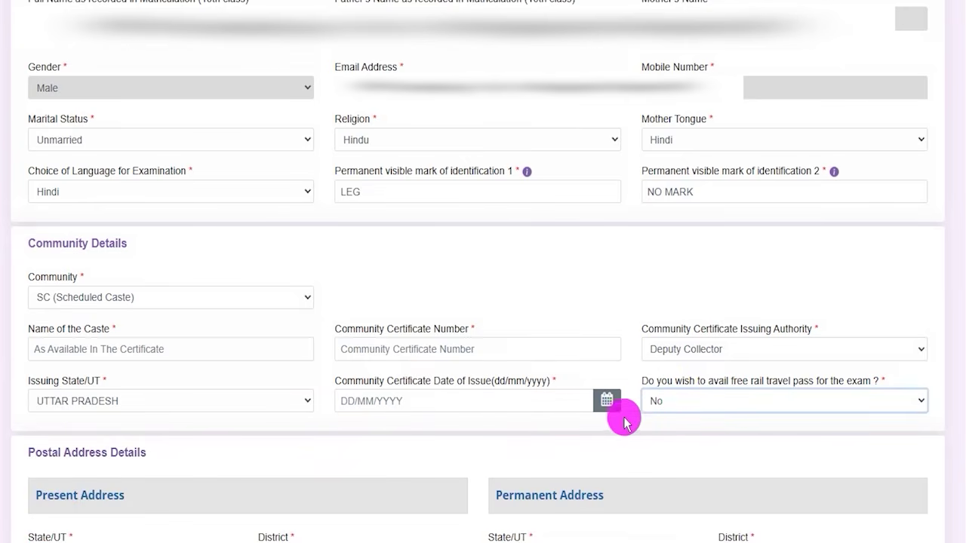
{"action": "left_click_drag", "start_coordinate": [62, 244], "coordinate": [117, 240]}
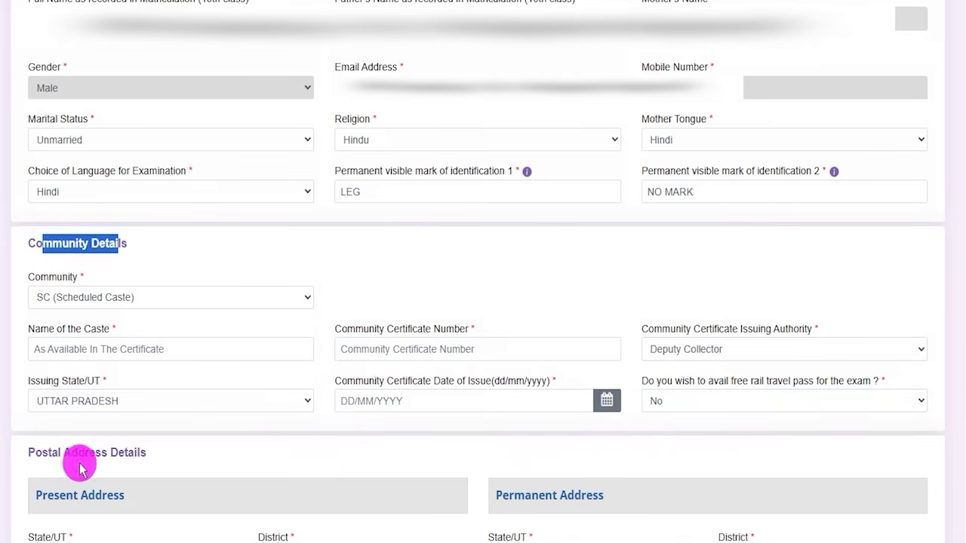
Highlight the Postal Address Details heading and mark the Present Address state, district, address, nearest city and pincode fields
{"action": "left_click_drag", "start_coordinate": [42, 452], "coordinate": [117, 450]}
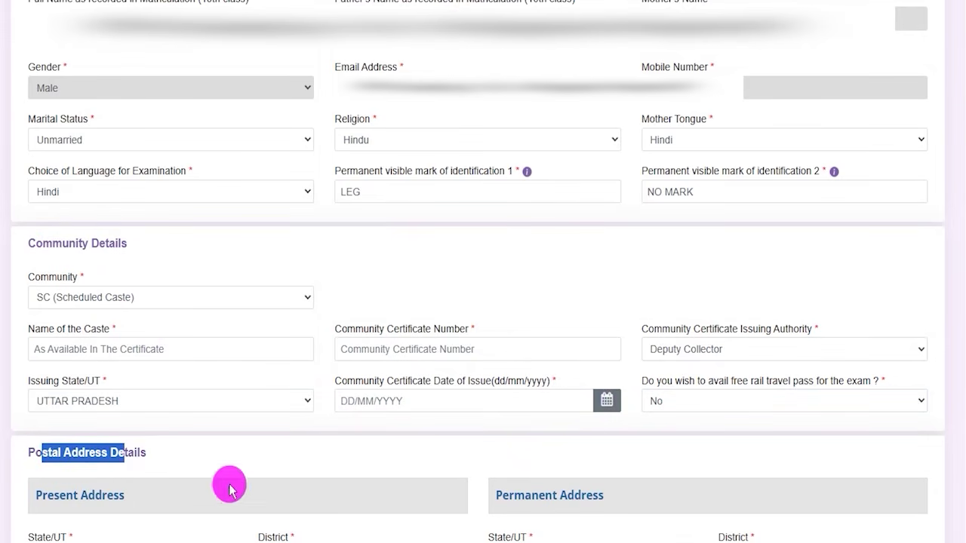
{"action": "left_click", "coordinate": [475, 494]}
{"action": "scroll", "coordinate": [336, 242], "scroll_direction": "down", "scroll_amount": 4}
{"action": "left_click_drag", "start_coordinate": [164, 209], "coordinate": [230, 159]}
{"action": "left_click_drag", "start_coordinate": [123, 249], "coordinate": [173, 249]}
{"action": "left_click_drag", "start_coordinate": [337, 247], "coordinate": [375, 247]}
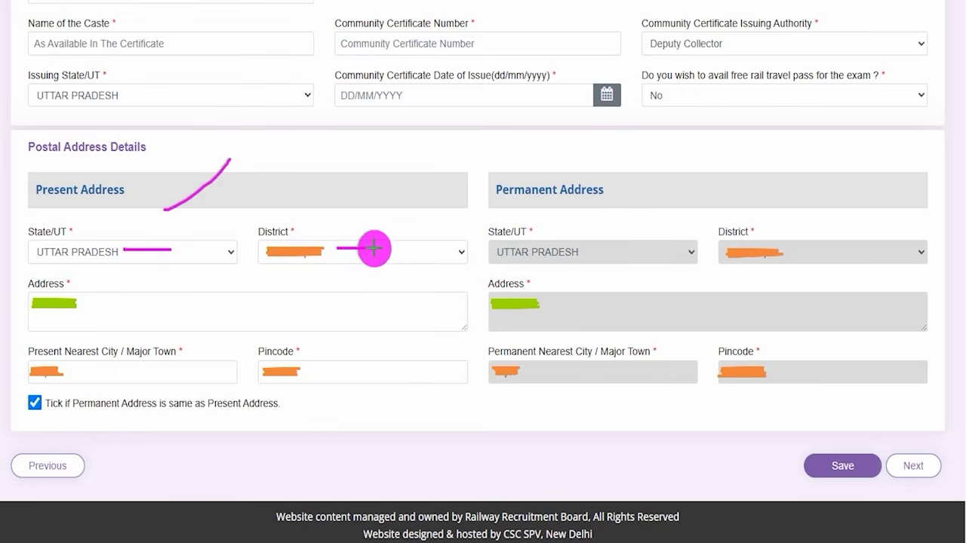
{"action": "left_click_drag", "start_coordinate": [127, 319], "coordinate": [175, 319]}
{"action": "left_click_drag", "start_coordinate": [111, 372], "coordinate": [138, 370]}
{"action": "left_click_drag", "start_coordinate": [300, 373], "coordinate": [318, 368]}
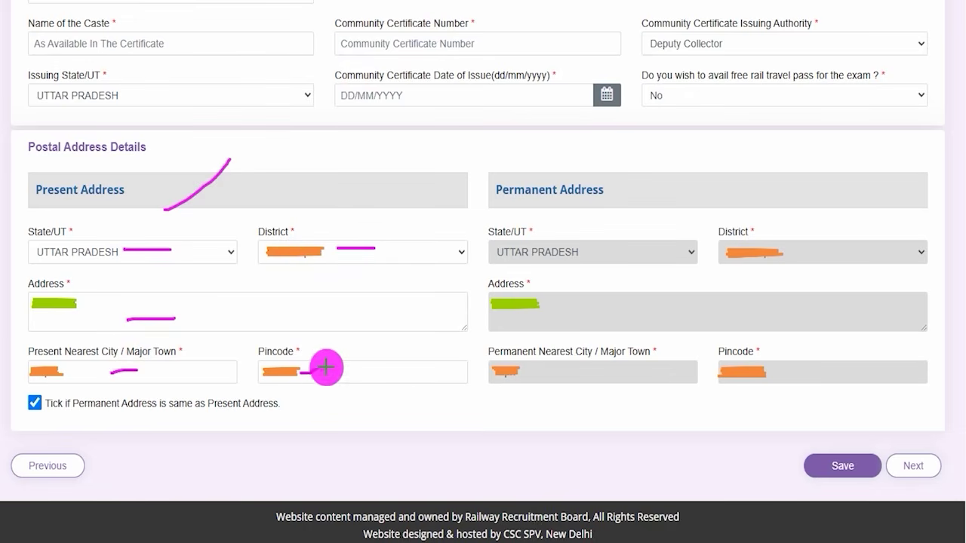
Mark the Permanent Address heading and its state, district, address, nearest city and pincode fields
{"action": "left_click_drag", "start_coordinate": [613, 192], "coordinate": [651, 160]}
{"action": "left_click_drag", "start_coordinate": [764, 250], "coordinate": [784, 249]}
{"action": "left_click_drag", "start_coordinate": [578, 316], "coordinate": [620, 315]}
{"action": "left_click_drag", "start_coordinate": [578, 366], "coordinate": [625, 366]}
{"action": "left_click_drag", "start_coordinate": [764, 370], "coordinate": [798, 369]}
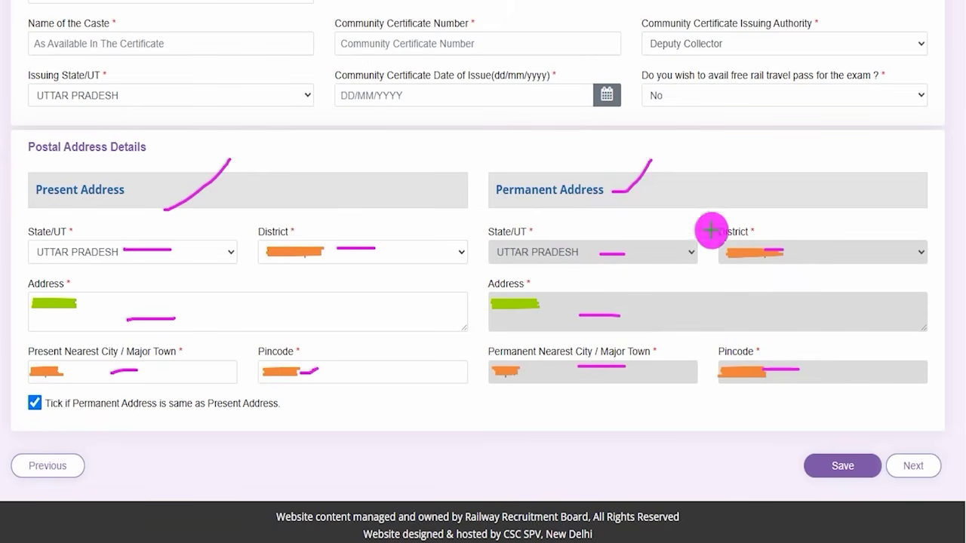
Mark both address headings and the ticked option that makes the Permanent Address the same as the Present Address
{"action": "left_click_drag", "start_coordinate": [144, 189], "coordinate": [188, 159]}
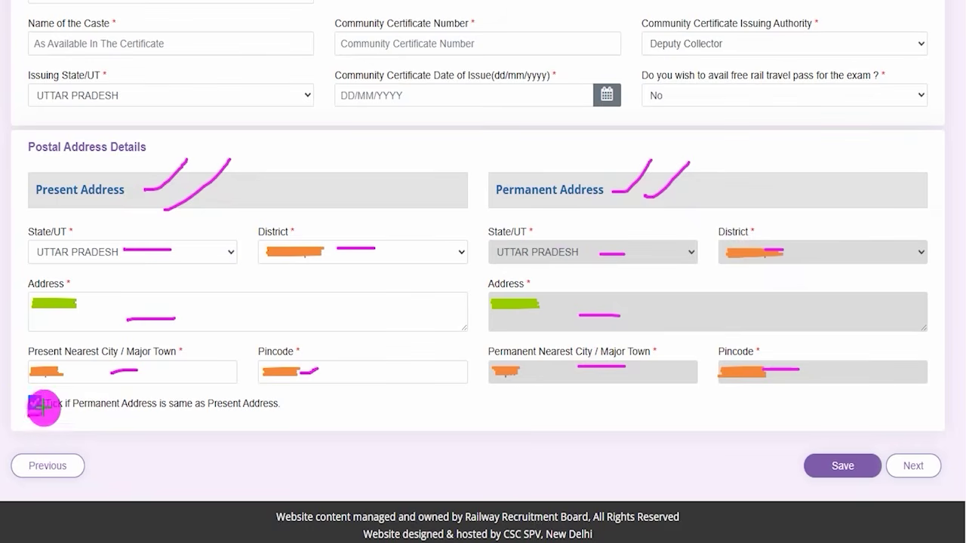
{"action": "left_click_drag", "start_coordinate": [29, 413], "coordinate": [60, 385]}
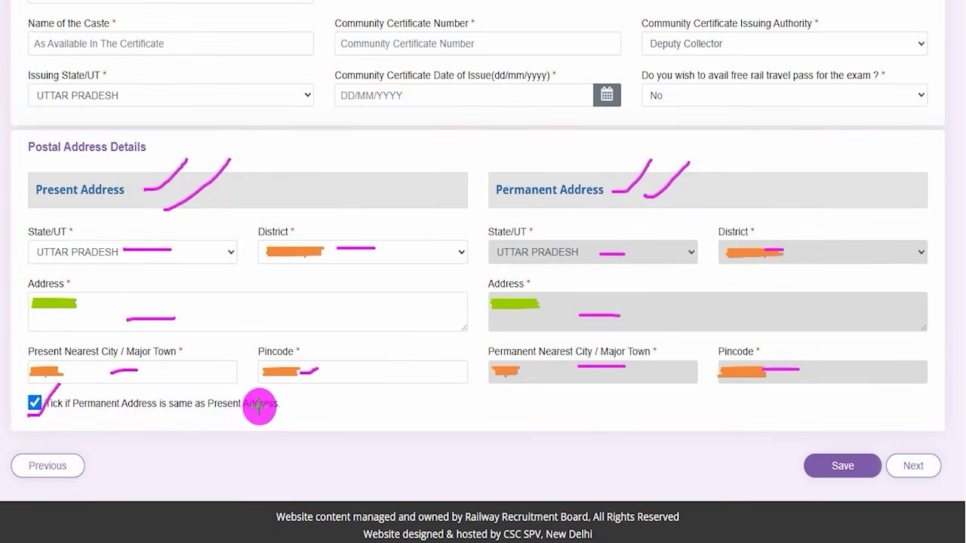
{"action": "left_click_drag", "start_coordinate": [615, 209], "coordinate": [668, 167]}
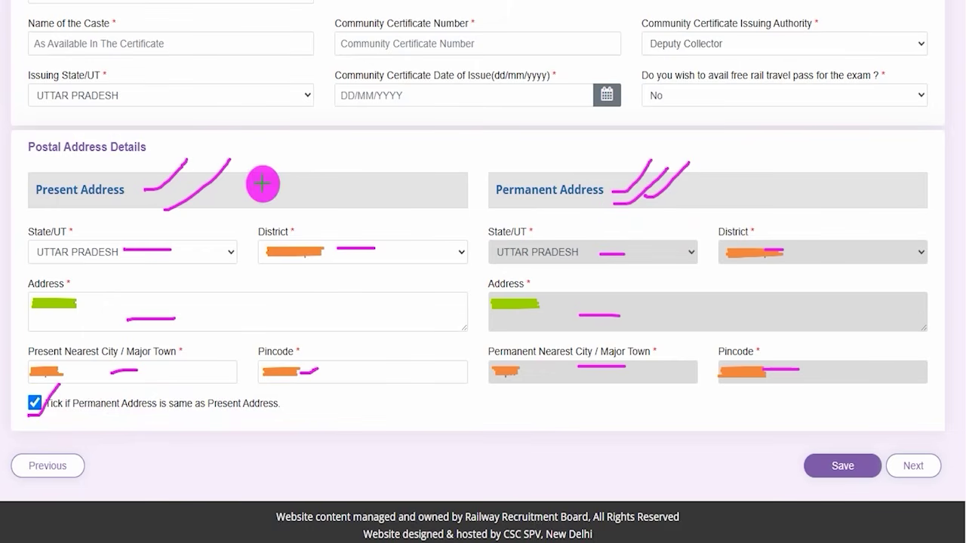
Underline the Permanent Address section and its fields again as the part filled from the Present Address
{"action": "left_click_drag", "start_coordinate": [714, 194], "coordinate": [775, 198]}
{"action": "left_click_drag", "start_coordinate": [638, 256], "coordinate": [705, 263]}
{"action": "left_click_drag", "start_coordinate": [746, 289], "coordinate": [812, 281]}
{"action": "left_click_drag", "start_coordinate": [691, 329], "coordinate": [717, 323]}
{"action": "left_click_drag", "start_coordinate": [706, 396], "coordinate": [746, 389]}
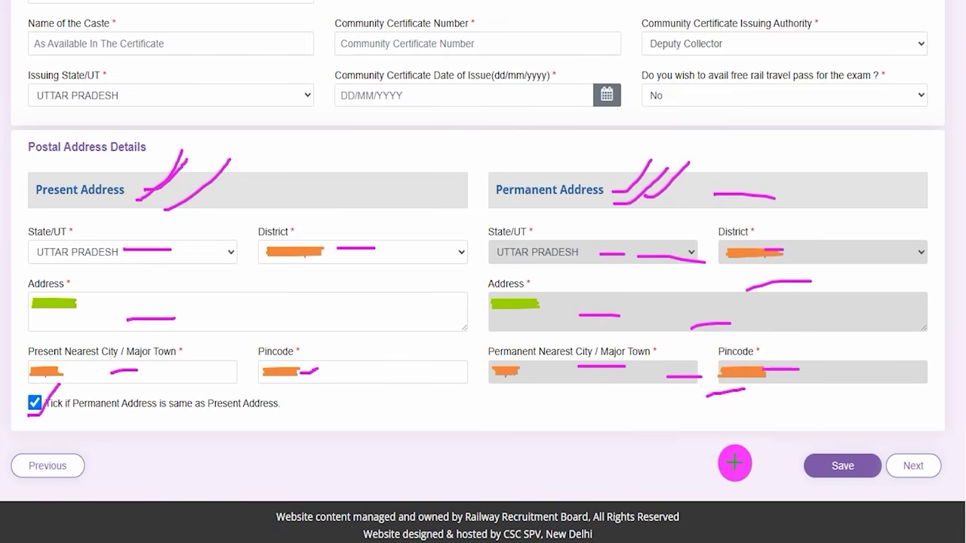
Point out Save and Next with arrows, and continue from the personal details to the Other Details page
{"action": "left_click_drag", "start_coordinate": [606, 466], "coordinate": [787, 466]}
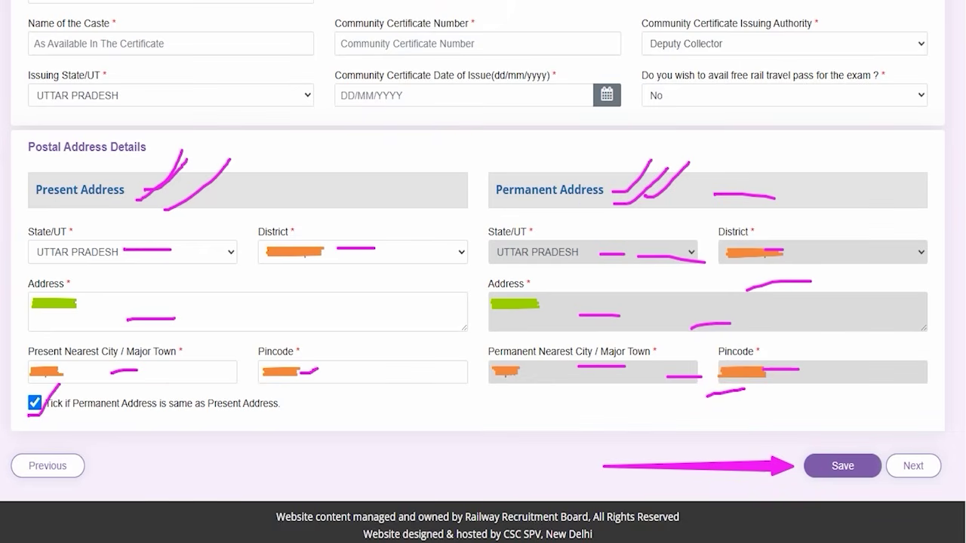
{"action": "left_click_drag", "start_coordinate": [922, 284], "coordinate": [914, 445]}
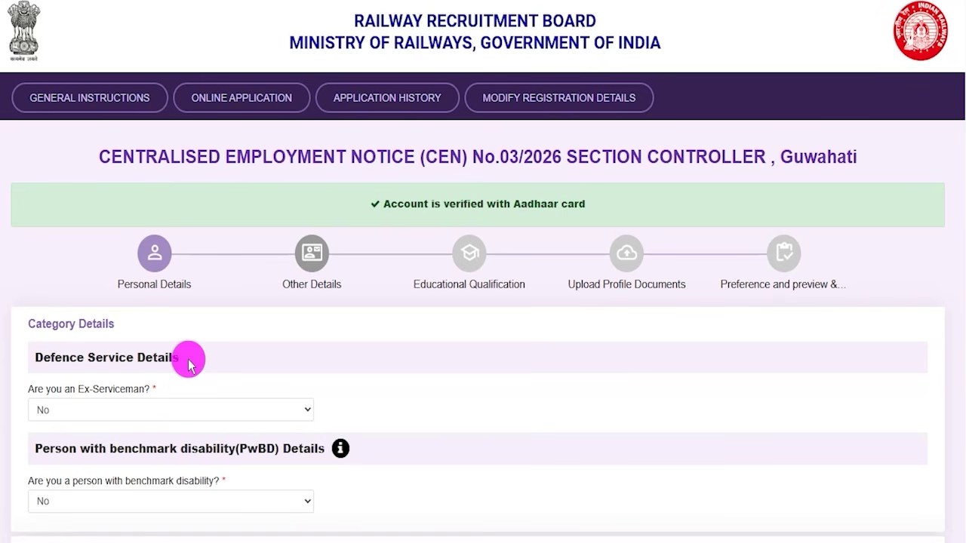
Highlight the Ex-Serviceman question under Defence Service Details and answer it Yes
{"action": "scroll", "coordinate": [178, 356], "scroll_direction": "down", "scroll_amount": 3}
{"action": "left_click_drag", "start_coordinate": [38, 159], "coordinate": [89, 155]}
{"action": "left_click", "coordinate": [119, 184]}
{"action": "left_click", "coordinate": [65, 220]}
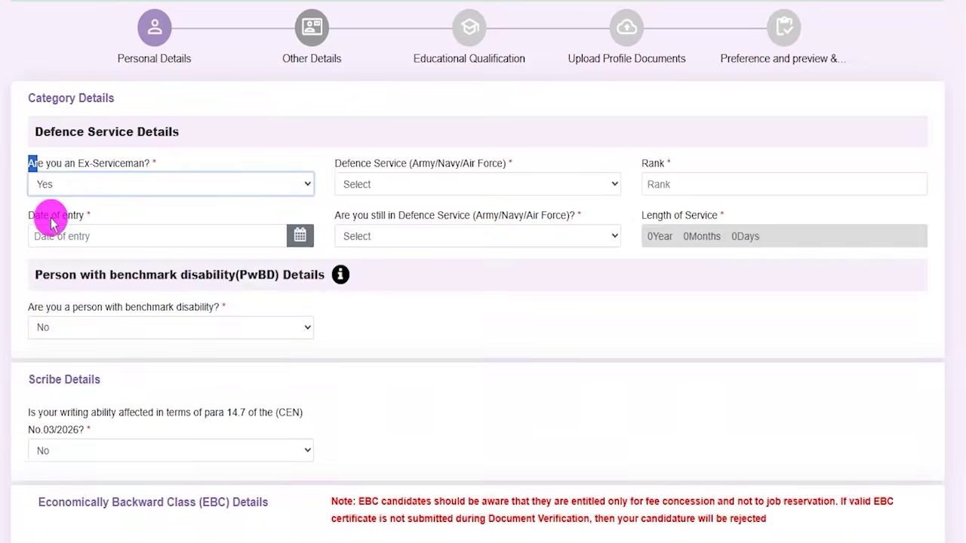
Set Defence Service to Army and view the Rank, Date of entry and still-in-service fields without filling them
{"action": "left_click", "coordinate": [419, 190]}
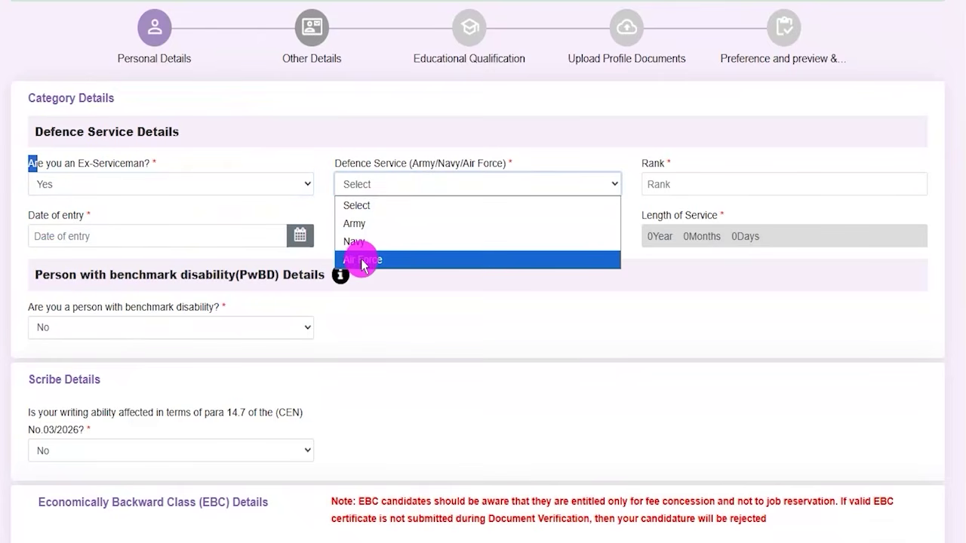
{"action": "left_click", "coordinate": [361, 223]}
{"action": "left_click", "coordinate": [666, 183]}
{"action": "left_click", "coordinate": [299, 235]}
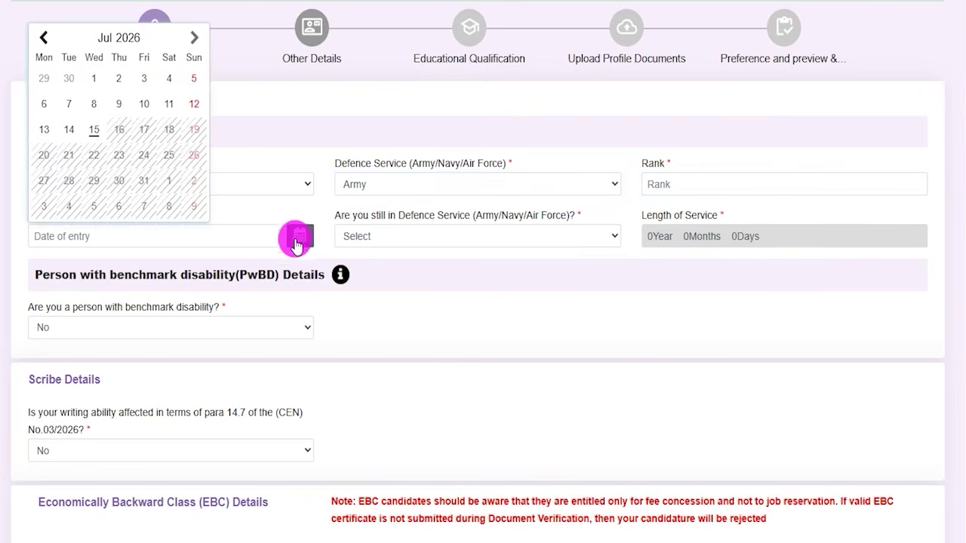
{"action": "left_click", "coordinate": [502, 324]}
{"action": "left_click", "coordinate": [446, 236]}
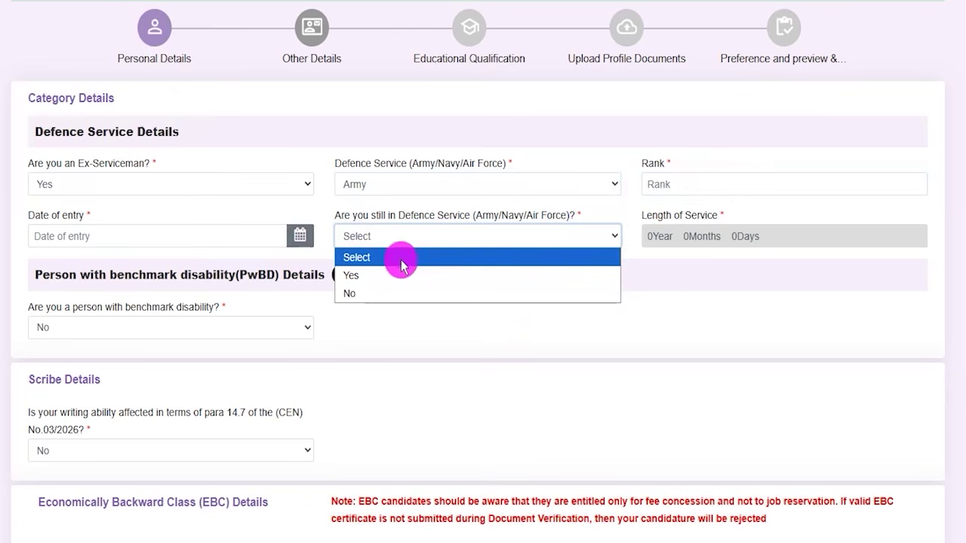
{"action": "left_click", "coordinate": [680, 309]}
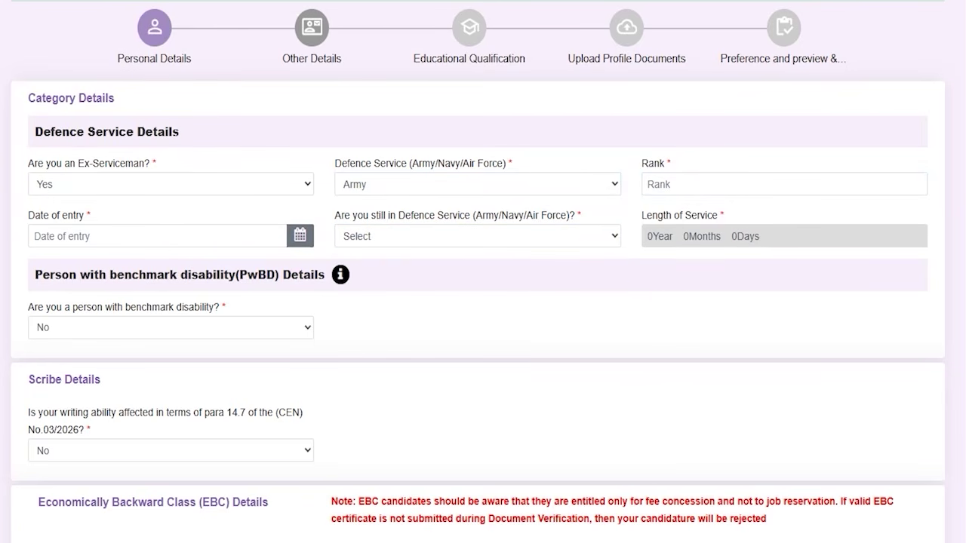
Mark the Length of Service field and set the Ex-Serviceman question to No
{"action": "left_click_drag", "start_coordinate": [759, 236], "coordinate": [800, 205]}
{"action": "left_click", "coordinate": [61, 186]}
{"action": "left_click", "coordinate": [46, 240]}
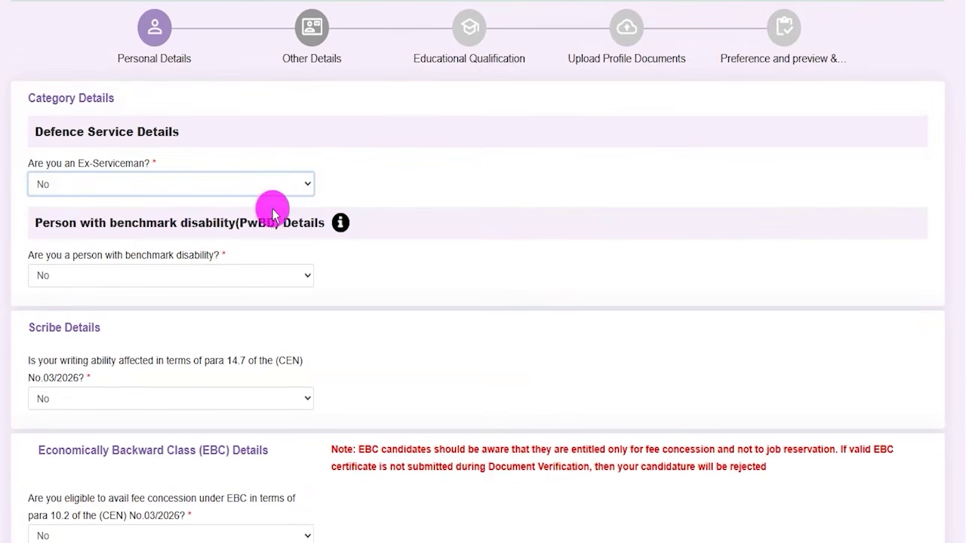
Highlight the PwBD heading, answer Yes to benchmark disability, and select Visual Impairment (VI) with sub-disability Blindness (B)
{"action": "left_click_drag", "start_coordinate": [40, 222], "coordinate": [303, 224]}
{"action": "left_click", "coordinate": [75, 276]}
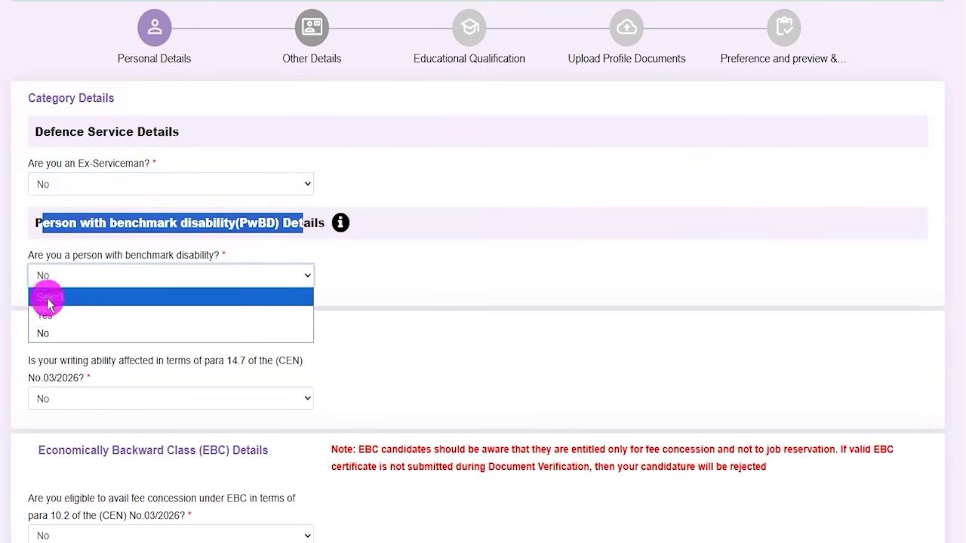
{"action": "left_click", "coordinate": [45, 315]}
{"action": "left_click", "coordinate": [392, 276]}
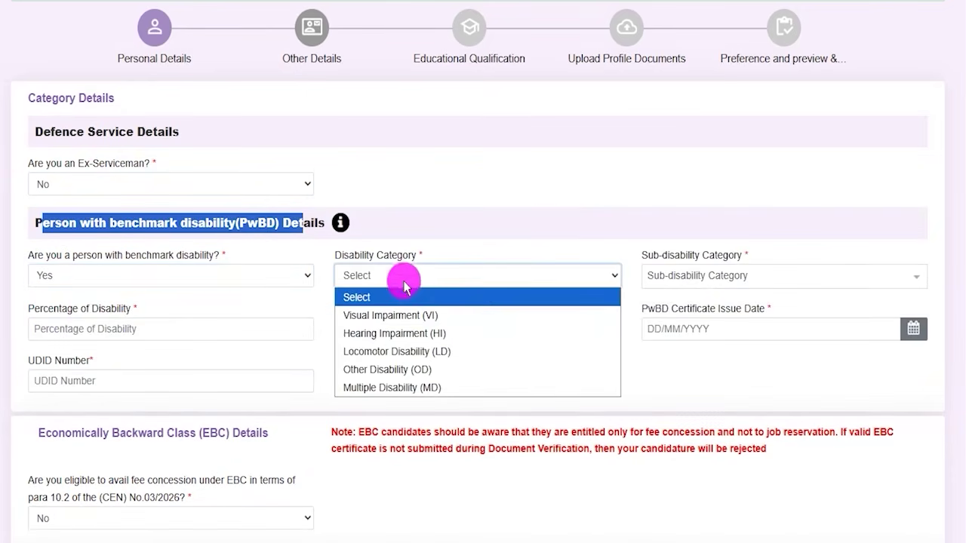
{"action": "left_click", "coordinate": [368, 312]}
{"action": "left_click", "coordinate": [708, 276]}
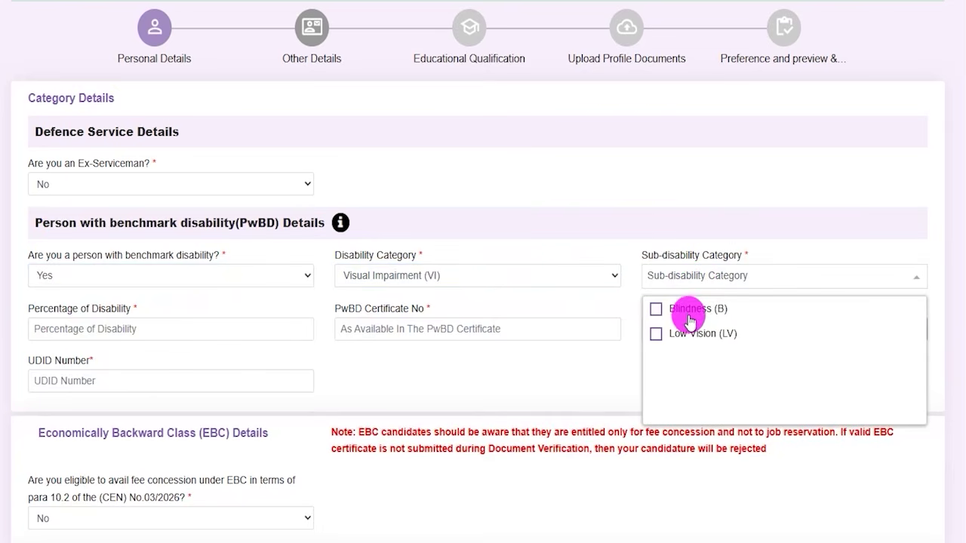
{"action": "left_click", "coordinate": [684, 308]}
Review the disability percentage, PwBD certificate number, issue date, UDID number and scribe requirement fields without filling them
{"action": "left_click_drag", "start_coordinate": [58, 307], "coordinate": [125, 306]}
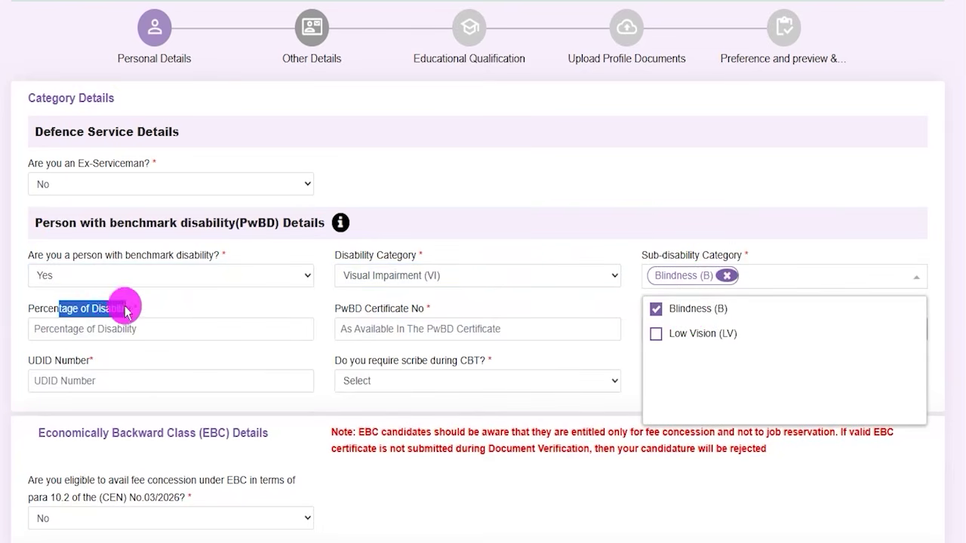
{"action": "left_click", "coordinate": [109, 326]}
{"action": "left_click_drag", "start_coordinate": [336, 308], "coordinate": [408, 308]}
{"action": "left_click", "coordinate": [397, 329]}
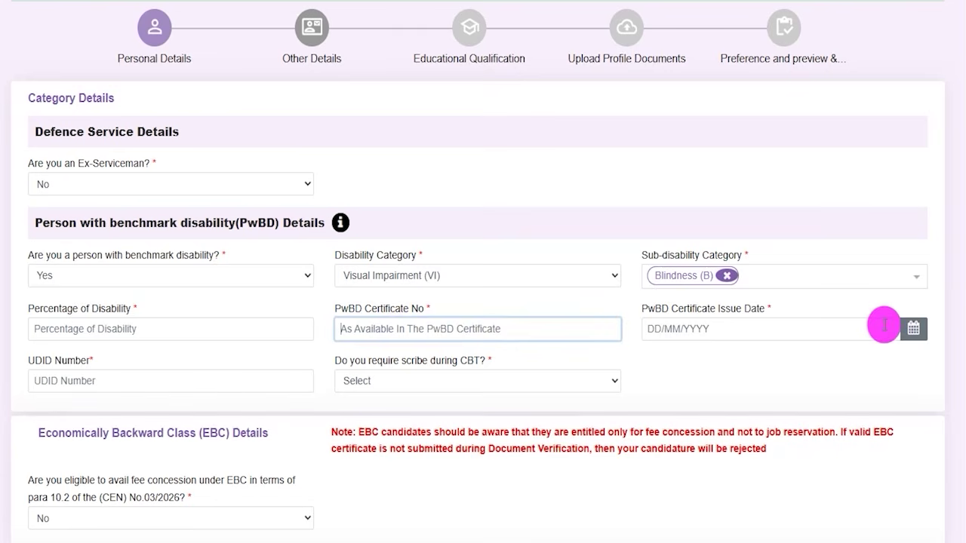
{"action": "left_click", "coordinate": [913, 330]}
{"action": "left_click", "coordinate": [717, 375]}
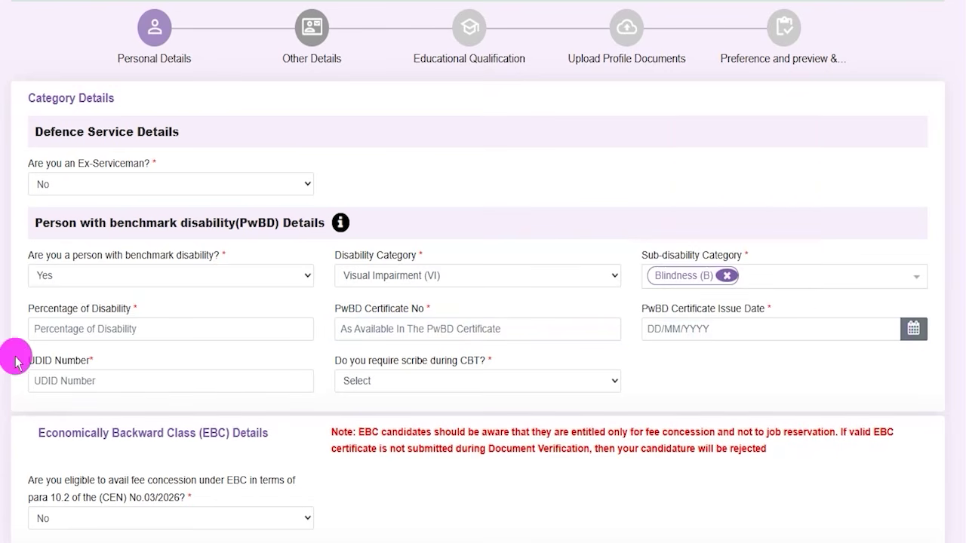
{"action": "left_click_drag", "start_coordinate": [28, 360], "coordinate": [63, 368]}
{"action": "left_click", "coordinate": [75, 382]}
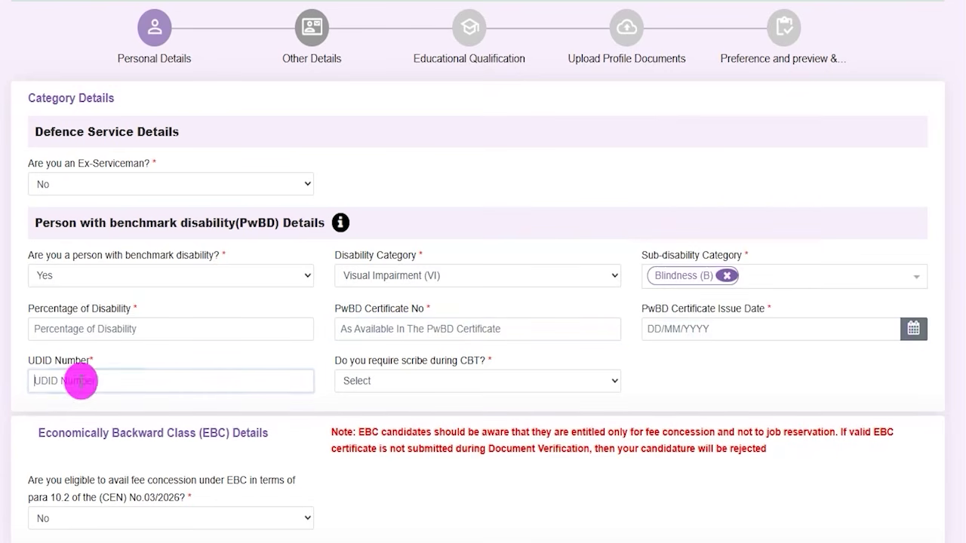
{"action": "left_click", "coordinate": [394, 381]}
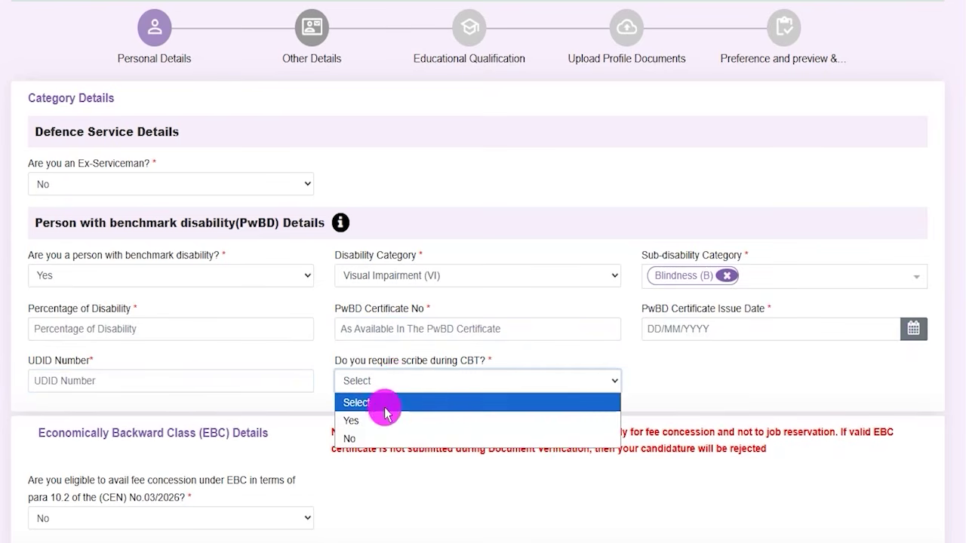
{"action": "left_click", "coordinate": [660, 385]}
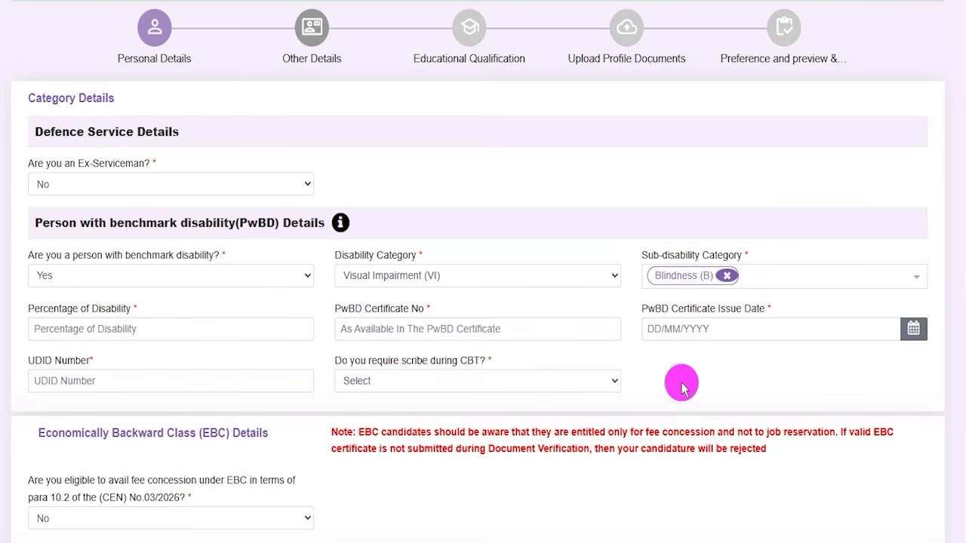
Highlight the PwBD Details heading and set the benchmark disability question to No
{"action": "left_click_drag", "start_coordinate": [121, 224], "coordinate": [266, 223]}
{"action": "left_click", "coordinate": [143, 284]}
{"action": "left_click", "coordinate": [38, 315]}
{"action": "left_click", "coordinate": [61, 275]}
{"action": "left_click", "coordinate": [52, 333]}
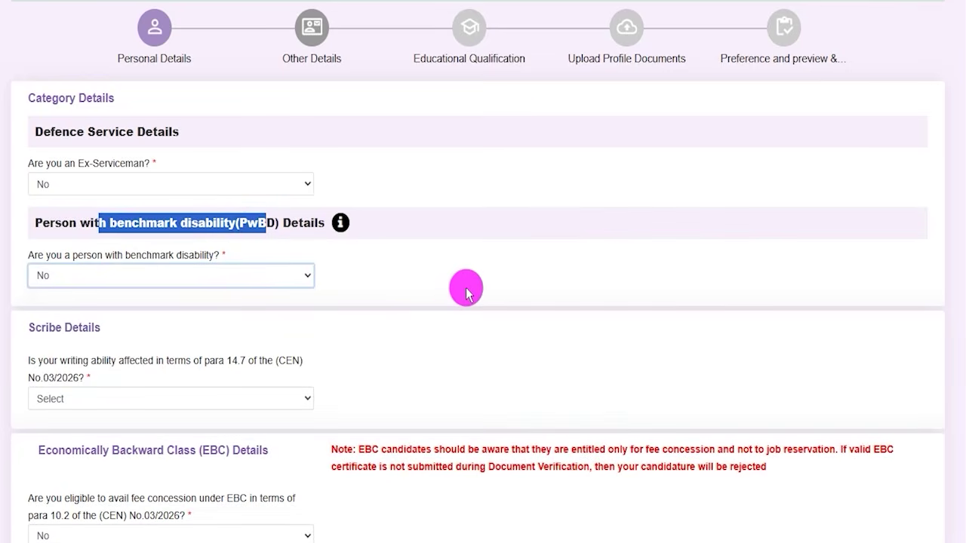
Under Scribe Details, answer Yes to affected writing ability, accept the information notice, and view the scribe requirement options
{"action": "left_click_drag", "start_coordinate": [34, 328], "coordinate": [85, 327]}
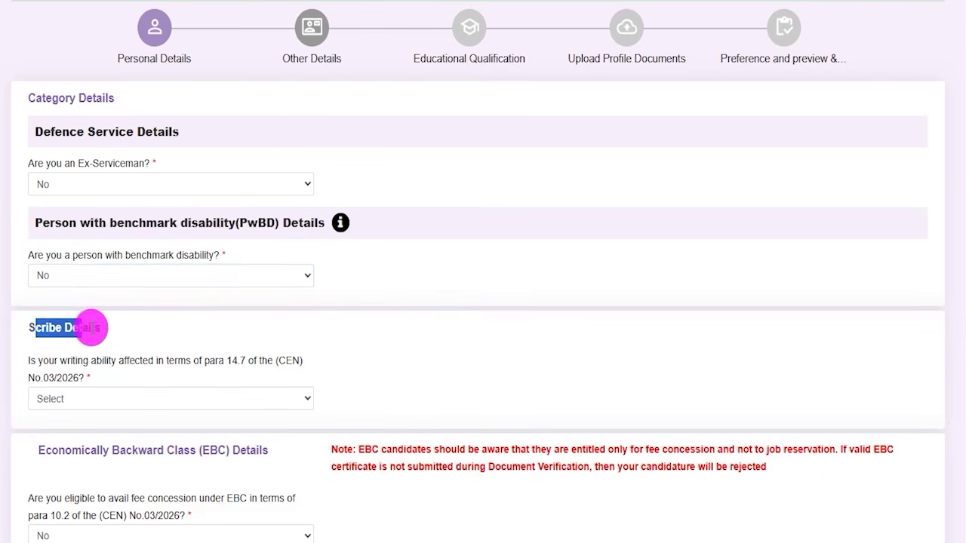
{"action": "scroll", "coordinate": [94, 327], "scroll_direction": "down", "scroll_amount": 2}
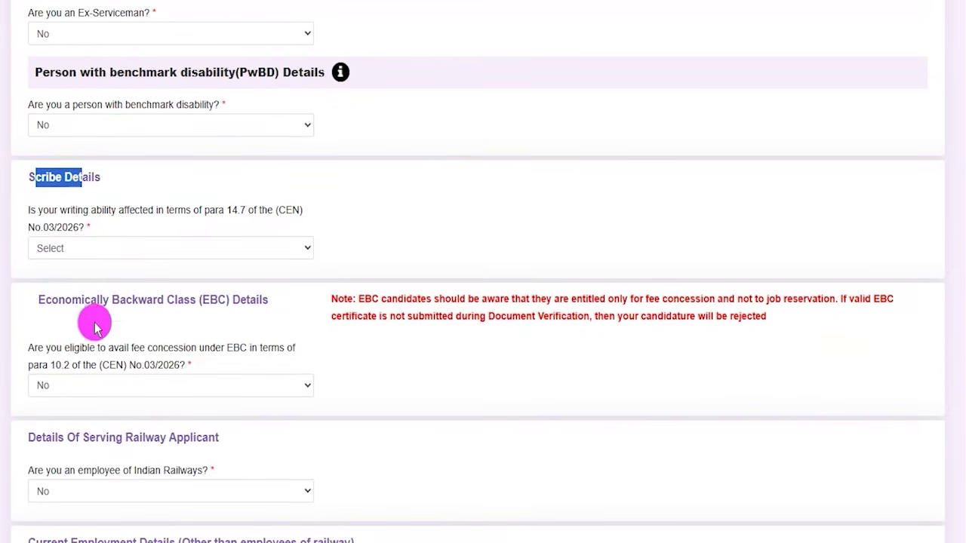
{"action": "left_click", "coordinate": [120, 250]}
{"action": "left_click", "coordinate": [71, 286]}
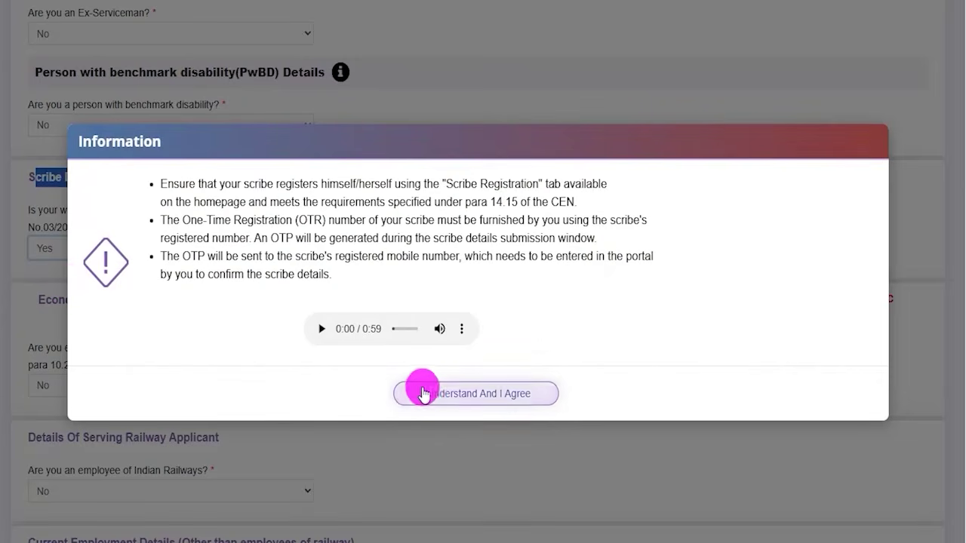
{"action": "left_click", "coordinate": [447, 396]}
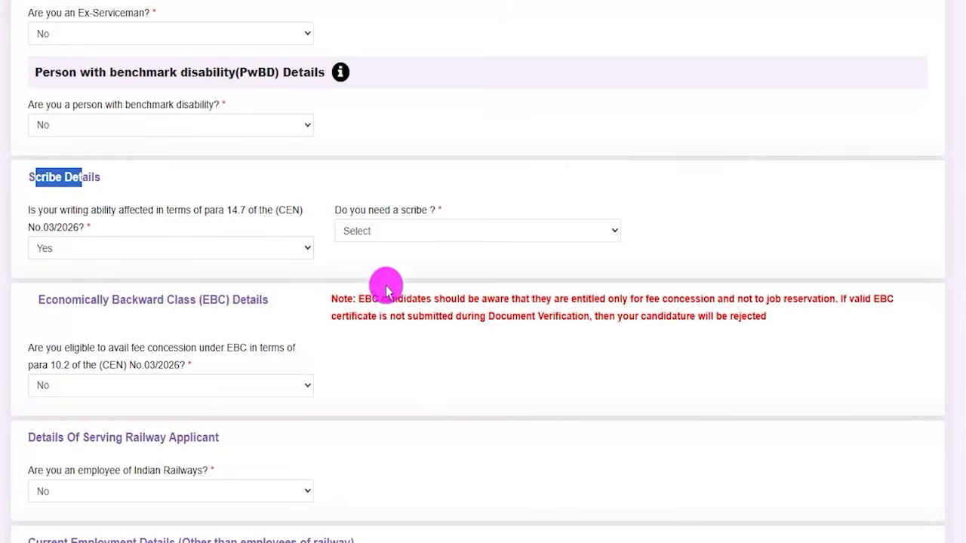
{"action": "left_click", "coordinate": [390, 234]}
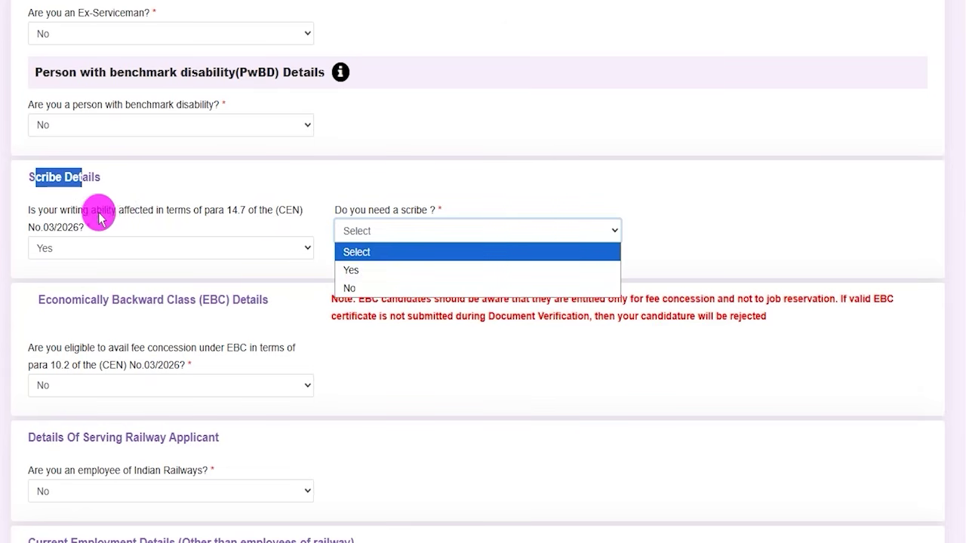
Highlight the writing ability question under Scribe Details and set it to No
{"action": "left_click_drag", "start_coordinate": [98, 217], "coordinate": [134, 218]}
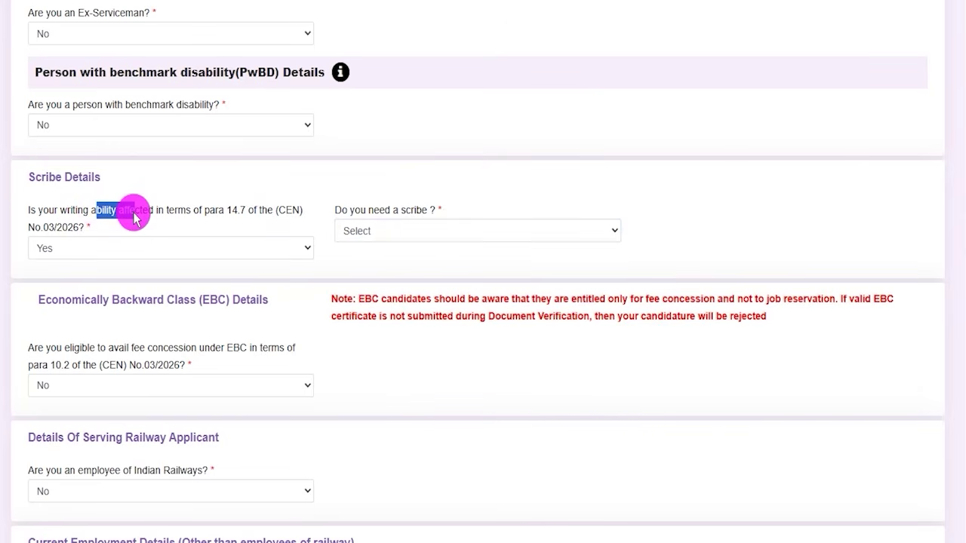
{"action": "left_click", "coordinate": [94, 250]}
{"action": "left_click", "coordinate": [54, 305]}
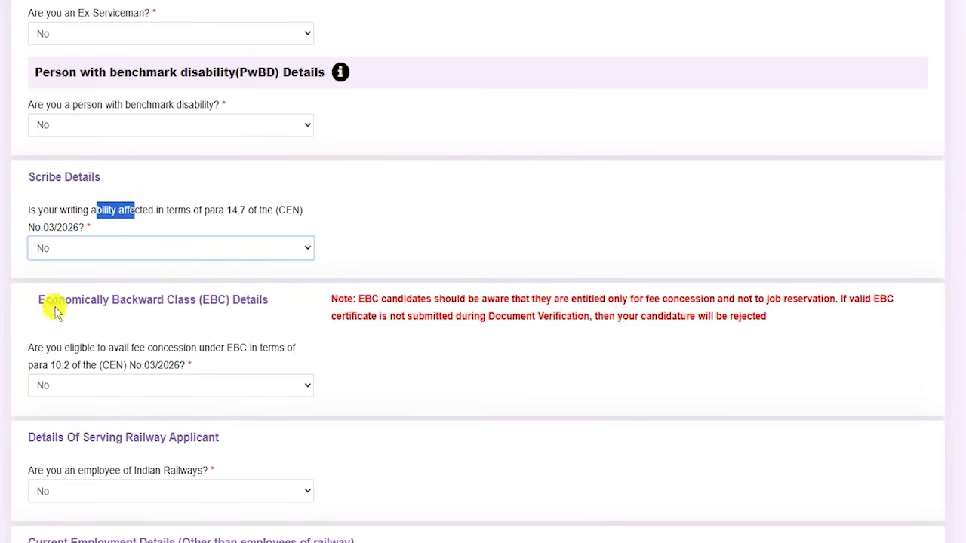
{"action": "left_click", "coordinate": [352, 257]}
Highlight the Economically Backward Class heading, answer Yes to the EBC fee concession question, and accept the information notice
{"action": "scroll", "coordinate": [144, 302], "scroll_direction": "down", "scroll_amount": 2}
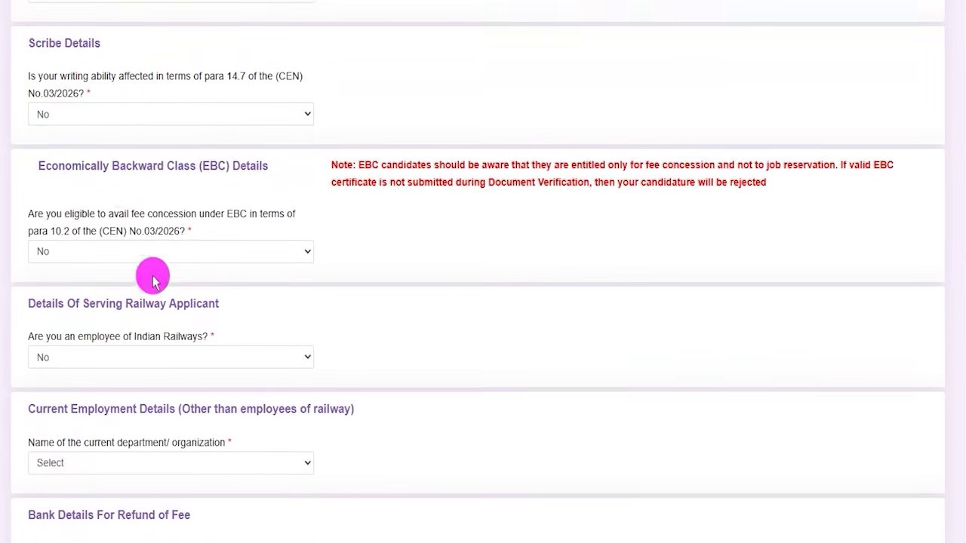
{"action": "left_click_drag", "start_coordinate": [65, 149], "coordinate": [205, 154]}
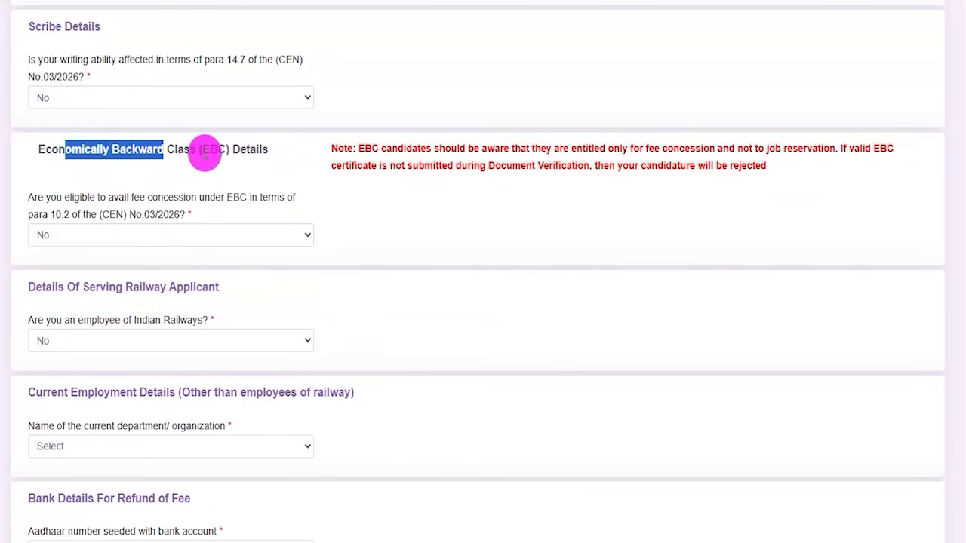
{"action": "left_click", "coordinate": [91, 234]}
{"action": "left_click", "coordinate": [57, 269]}
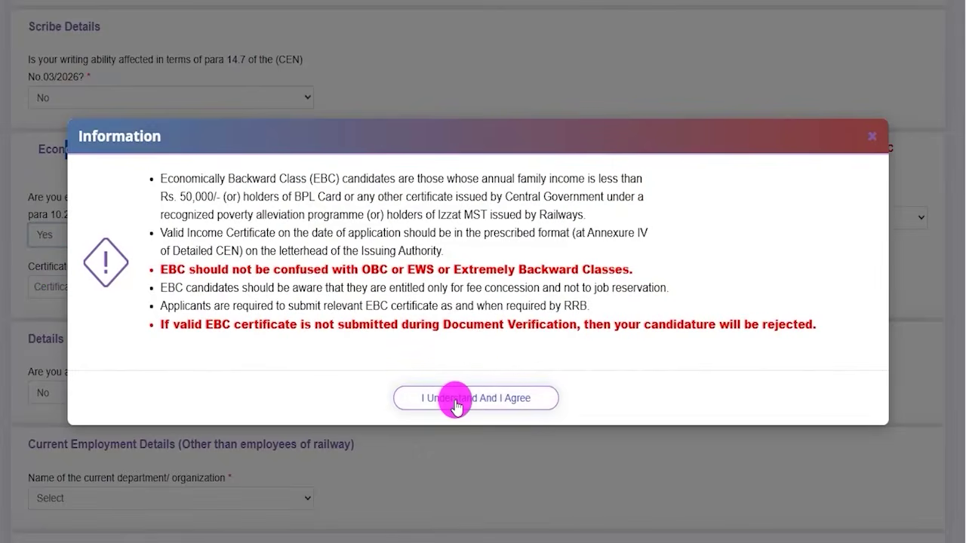
{"action": "left_click", "coordinate": [483, 400]}
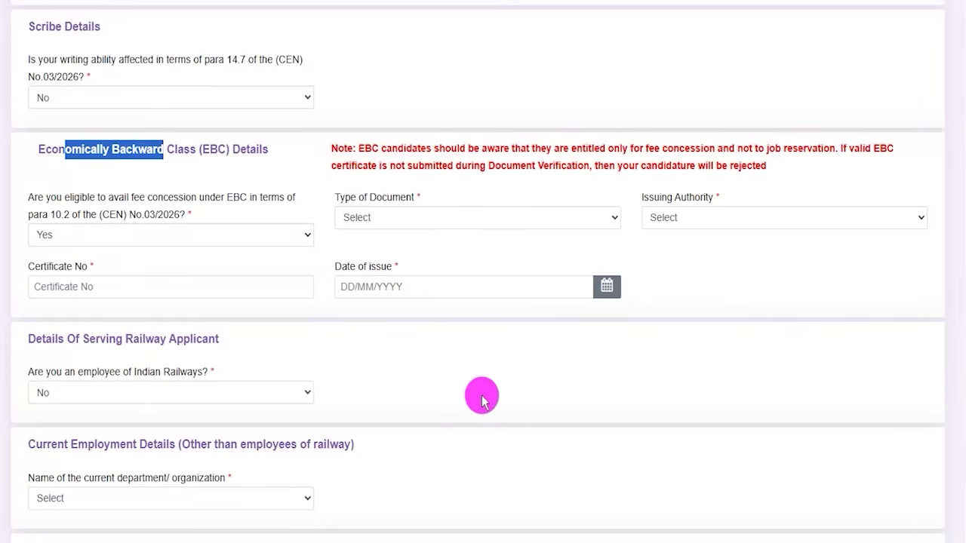
Set the EBC document type to EBC Certificate and the issuing authority to District magistrate or any other Revenue Officer
{"action": "left_click", "coordinate": [412, 220]}
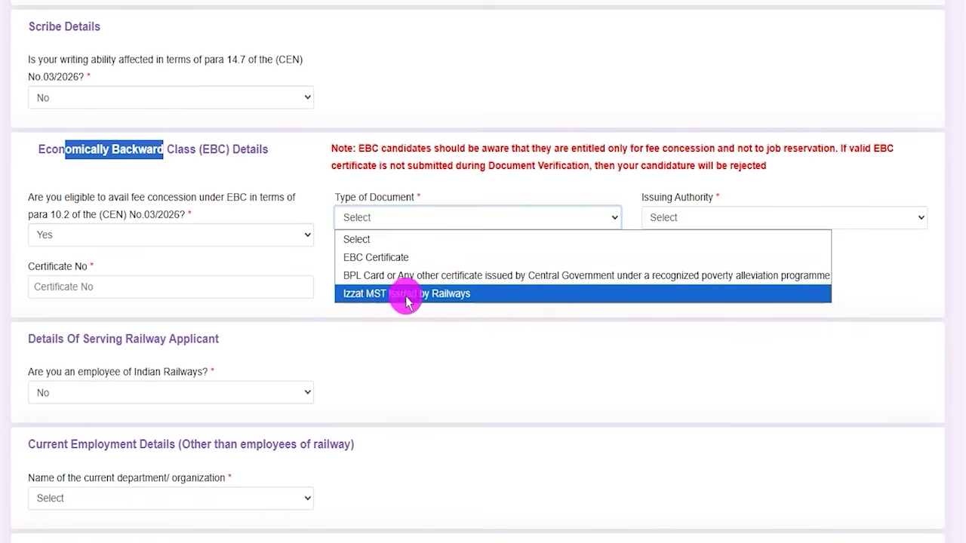
{"action": "left_click", "coordinate": [385, 258]}
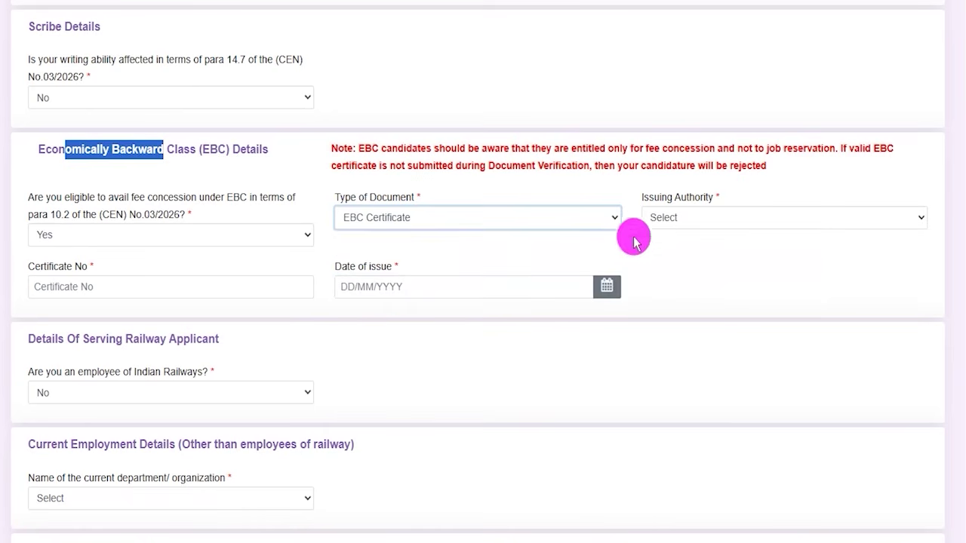
{"action": "left_click", "coordinate": [667, 217]}
{"action": "left_click", "coordinate": [508, 257]}
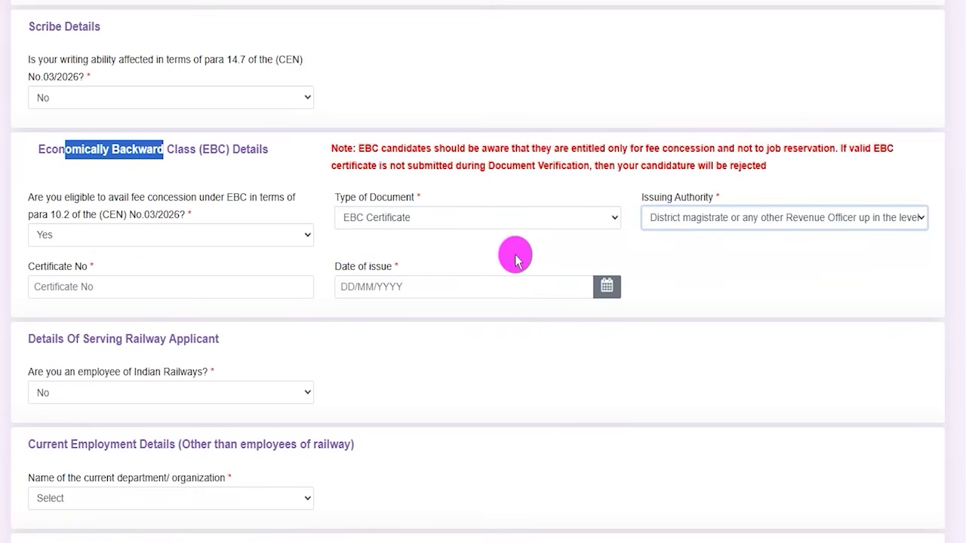
Mark the EBC Certificate No field and view the Date of issue calendar without picking a date
{"action": "left_click", "coordinate": [383, 2]}
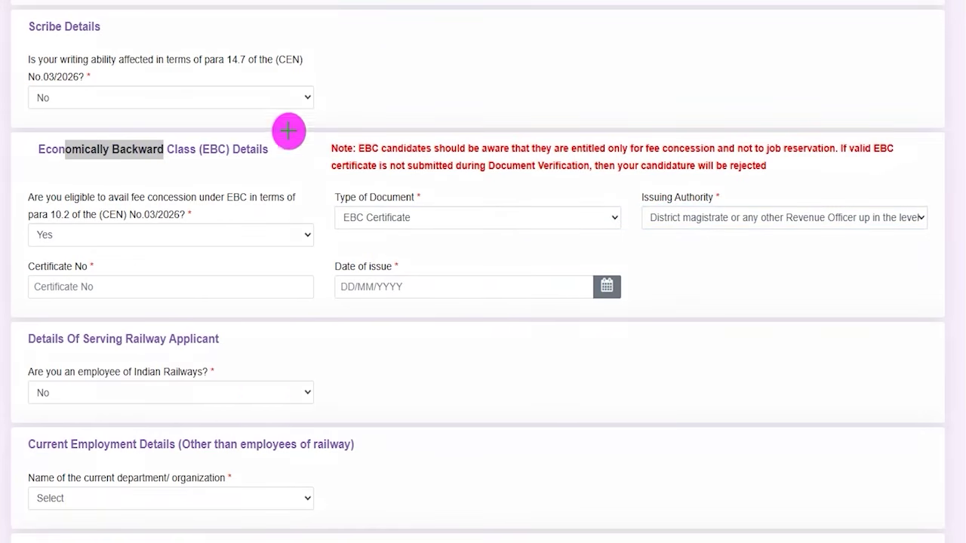
{"action": "left_click_drag", "start_coordinate": [195, 289], "coordinate": [255, 244]}
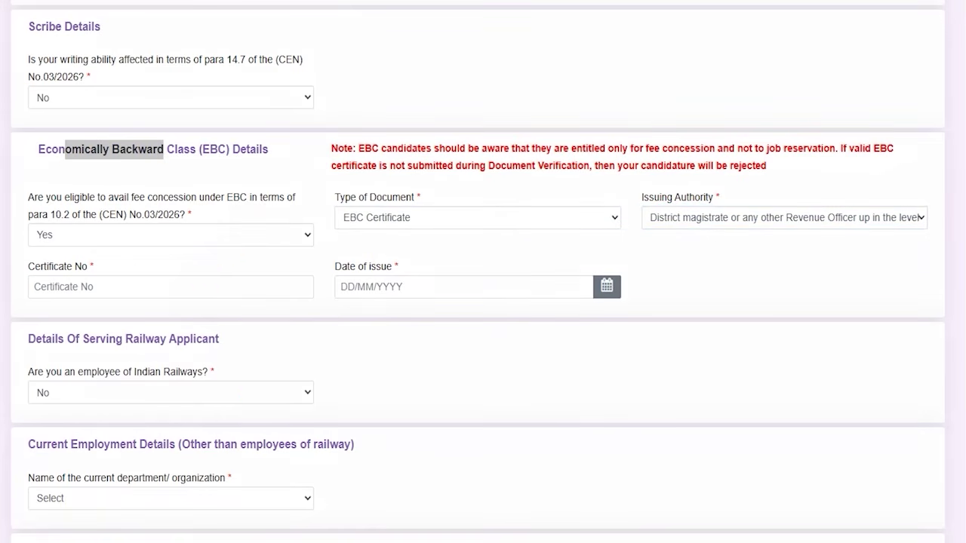
{"action": "left_click", "coordinate": [608, 291]}
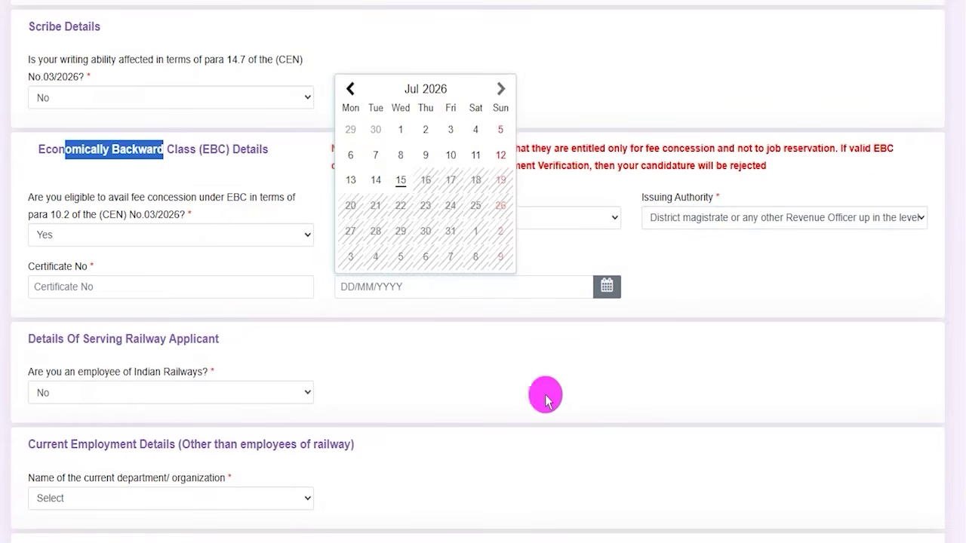
{"action": "left_click", "coordinate": [687, 276]}
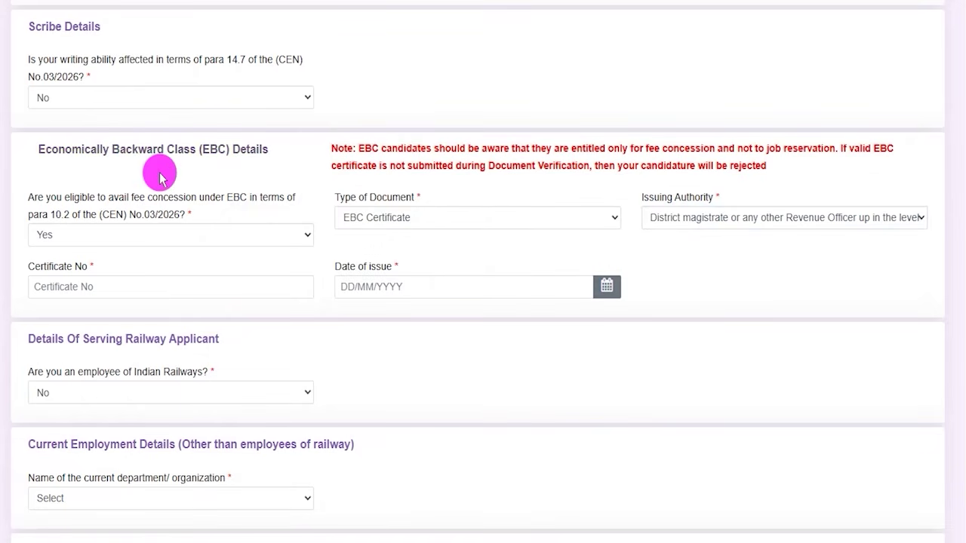
Highlight the Economically Backward Class heading and set the EBC fee concession question to No
{"action": "left_click_drag", "start_coordinate": [66, 149], "coordinate": [153, 149]}
{"action": "left_click", "coordinate": [149, 235]}
{"action": "left_click", "coordinate": [43, 289]}
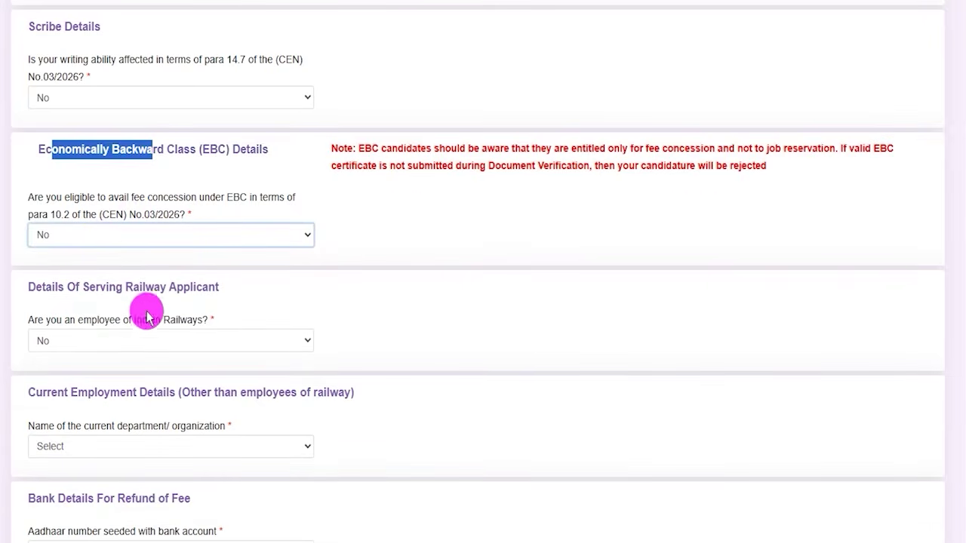
Highlight the Details Of Serving Railway Applicant heading and answer Yes to being an employee of Indian Railways
{"action": "left_click", "coordinate": [144, 340]}
{"action": "left_click", "coordinate": [143, 370]}
{"action": "scroll", "coordinate": [227, 259], "scroll_direction": "down", "scroll_amount": 3}
{"action": "left_click_drag", "start_coordinate": [58, 188], "coordinate": [144, 185]}
{"action": "left_click", "coordinate": [140, 242]}
{"action": "left_click", "coordinate": [59, 276]}
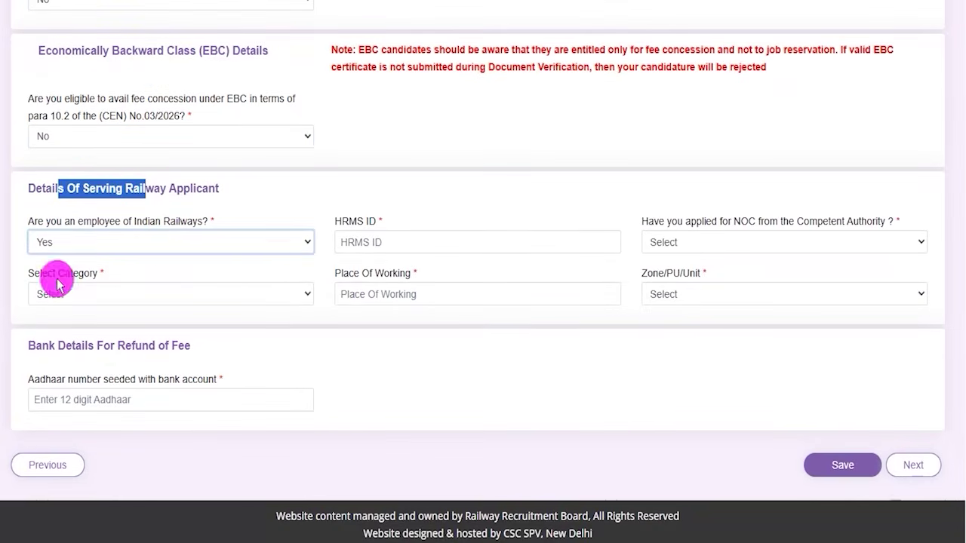
Review the HRMS ID, NOC, employee category, Place Of Working and Zone/PU/Unit fields without filling them
{"action": "left_click_drag", "start_coordinate": [334, 219], "coordinate": [367, 231]}
{"action": "left_click", "coordinate": [527, 248]}
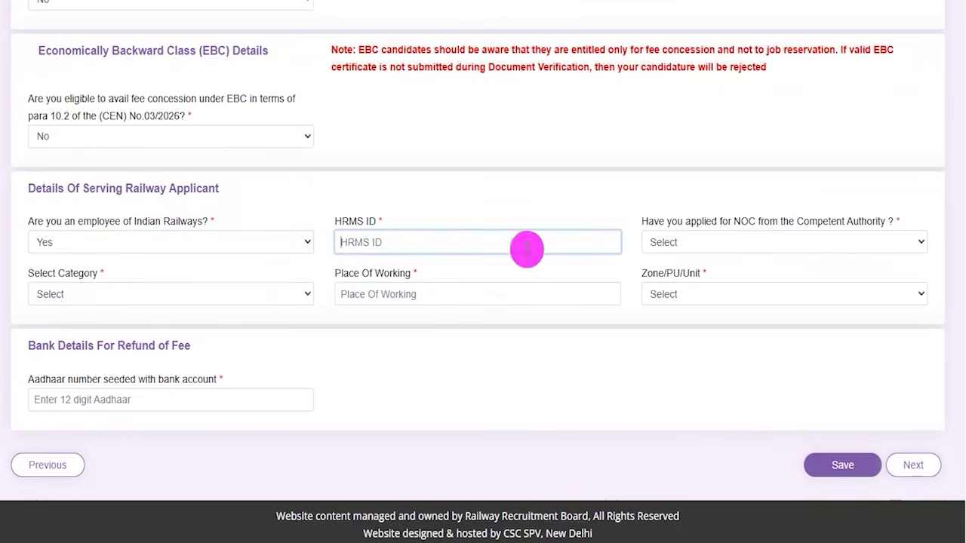
{"action": "left_click", "coordinate": [700, 244]}
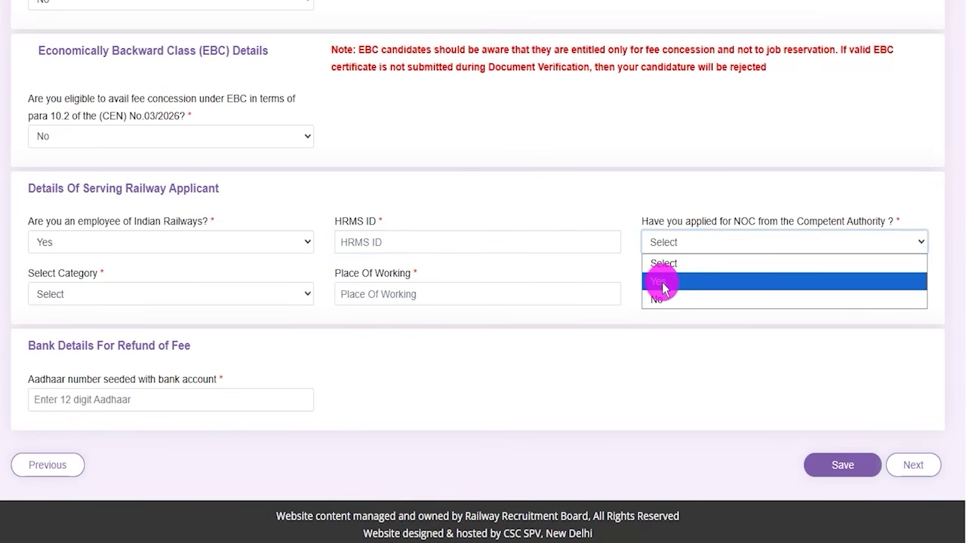
{"action": "left_click", "coordinate": [78, 294]}
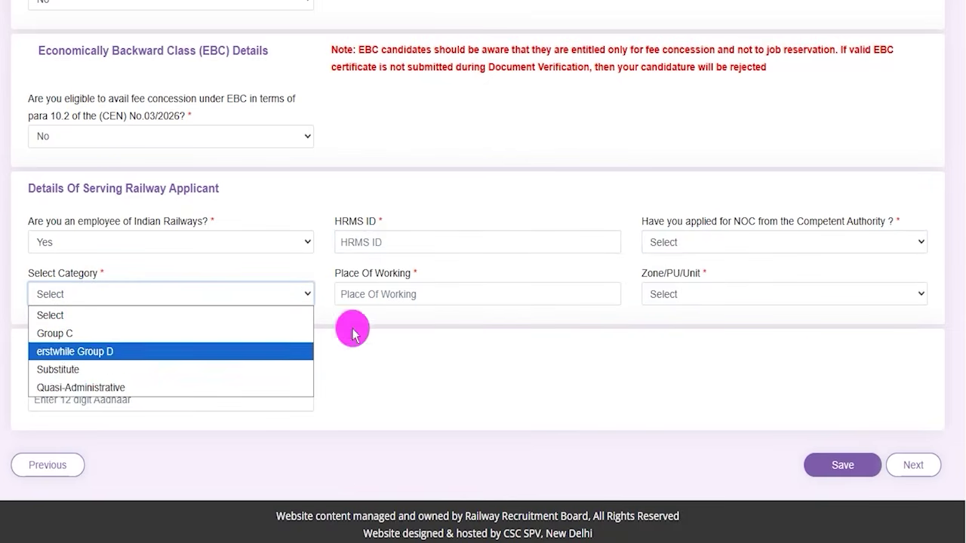
{"action": "left_click_drag", "start_coordinate": [345, 278], "coordinate": [409, 287]}
{"action": "left_click", "coordinate": [619, 297]}
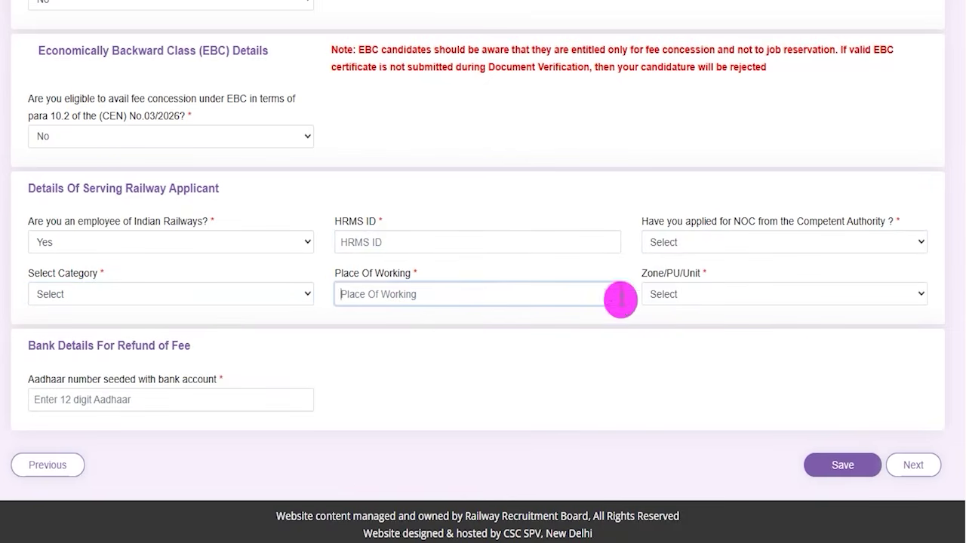
{"action": "left_click", "coordinate": [683, 294]}
{"action": "left_click", "coordinate": [569, 338]}
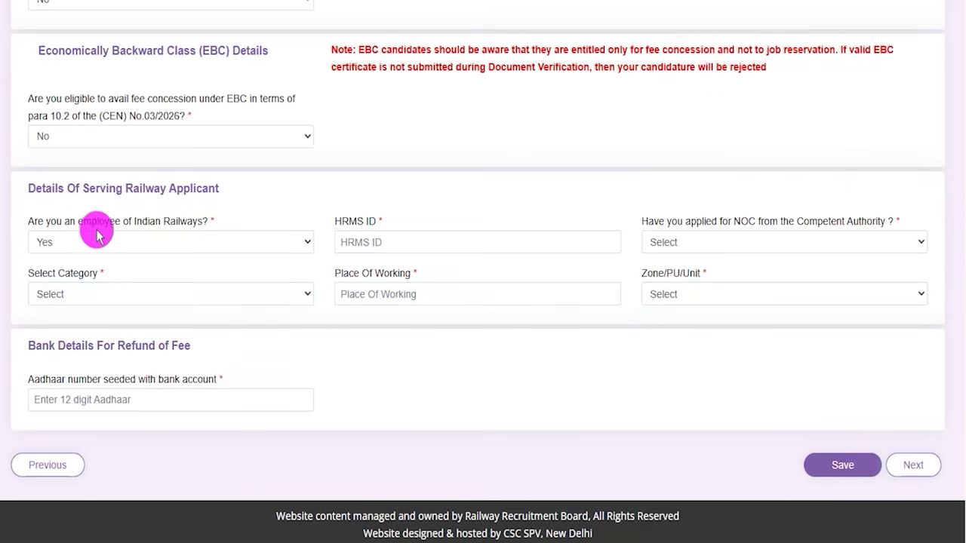
Highlight the Details Of Serving Railway Applicant heading and set the Indian Railways employee question to No
{"action": "left_click_drag", "start_coordinate": [78, 194], "coordinate": [155, 194]}
{"action": "left_click", "coordinate": [132, 242]}
{"action": "left_click", "coordinate": [50, 300]}
{"action": "left_click", "coordinate": [421, 215]}
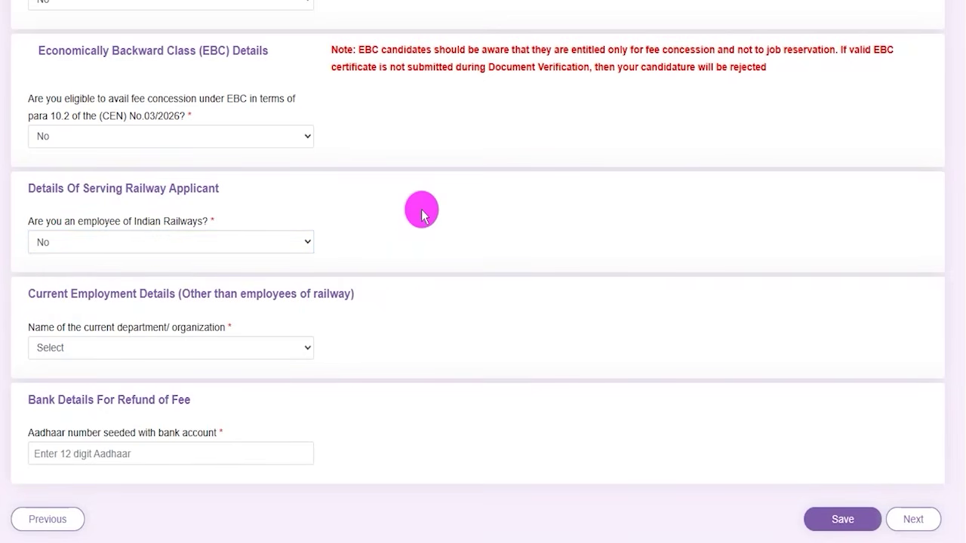
{"action": "scroll", "coordinate": [421, 215], "scroll_direction": "down", "scroll_amount": 1}
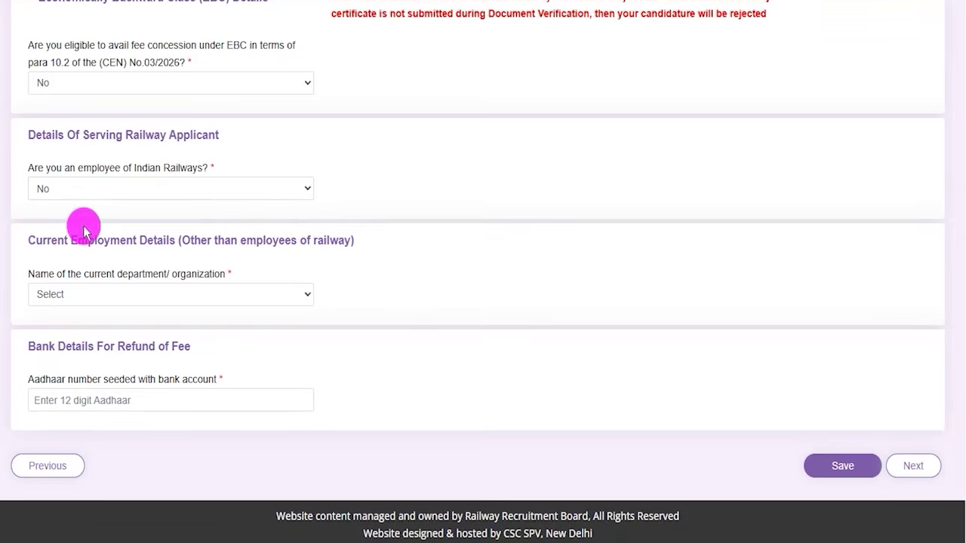
Highlight the Current Employment Details heading and set the current department/organization to Central Government
{"action": "left_click_drag", "start_coordinate": [47, 240], "coordinate": [155, 239]}
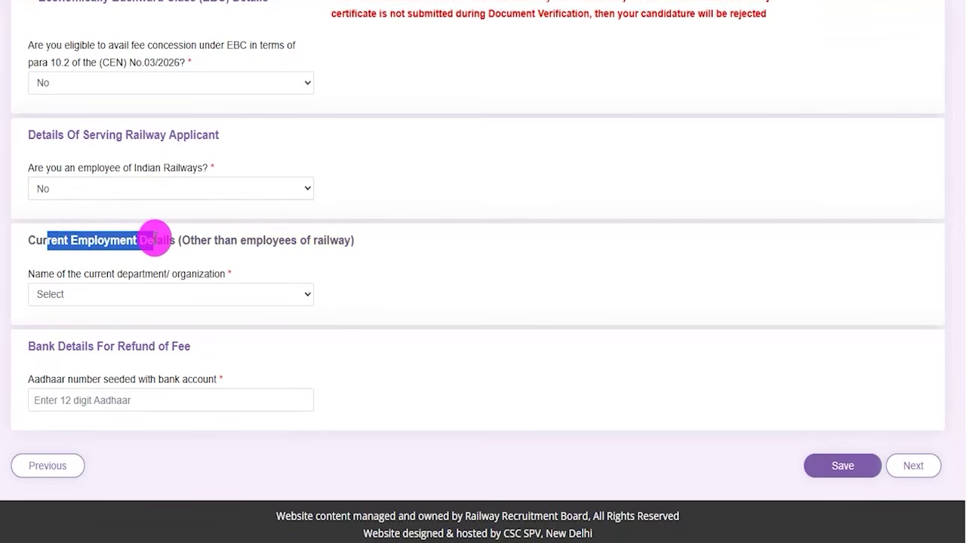
{"action": "left_click", "coordinate": [88, 299]}
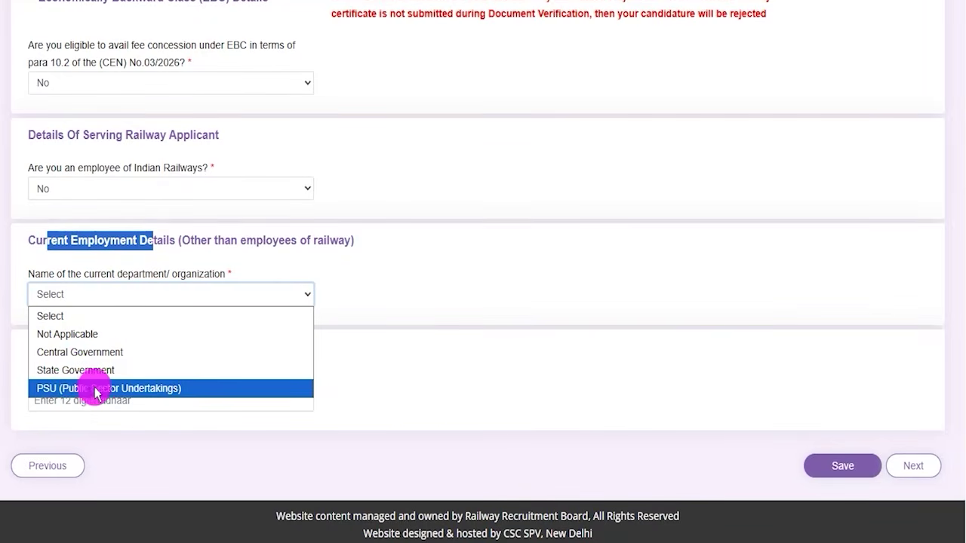
{"action": "left_click", "coordinate": [69, 353]}
{"action": "left_click", "coordinate": [410, 333]}
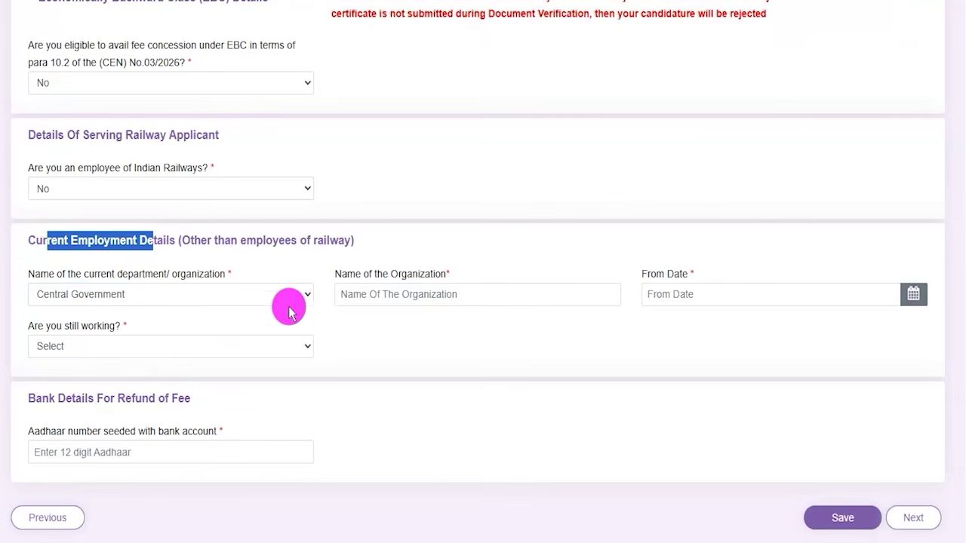
Highlight the Name of the Organization label and view the From Date calendar without picking a date
{"action": "left_click", "coordinate": [408, 295]}
{"action": "left_click_drag", "start_coordinate": [366, 273], "coordinate": [413, 274]}
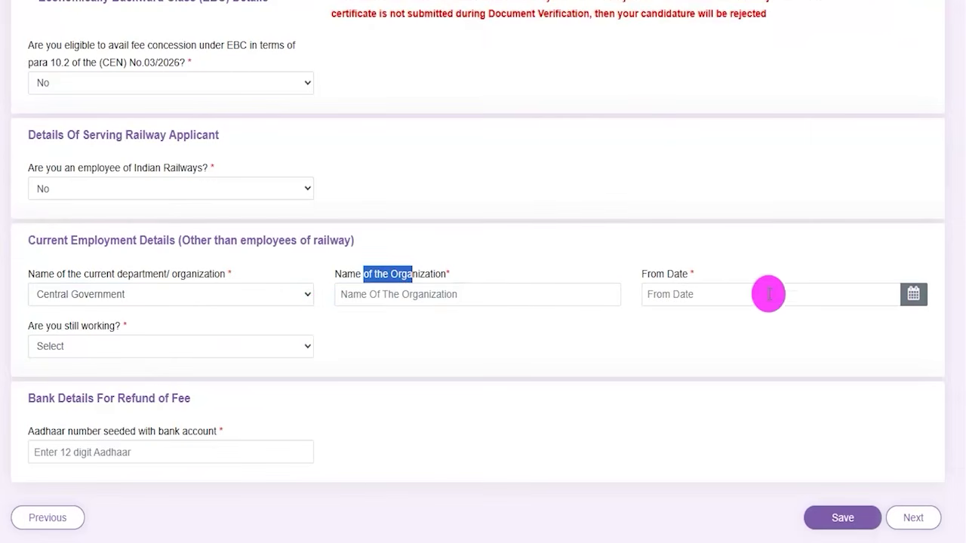
{"action": "left_click", "coordinate": [911, 295]}
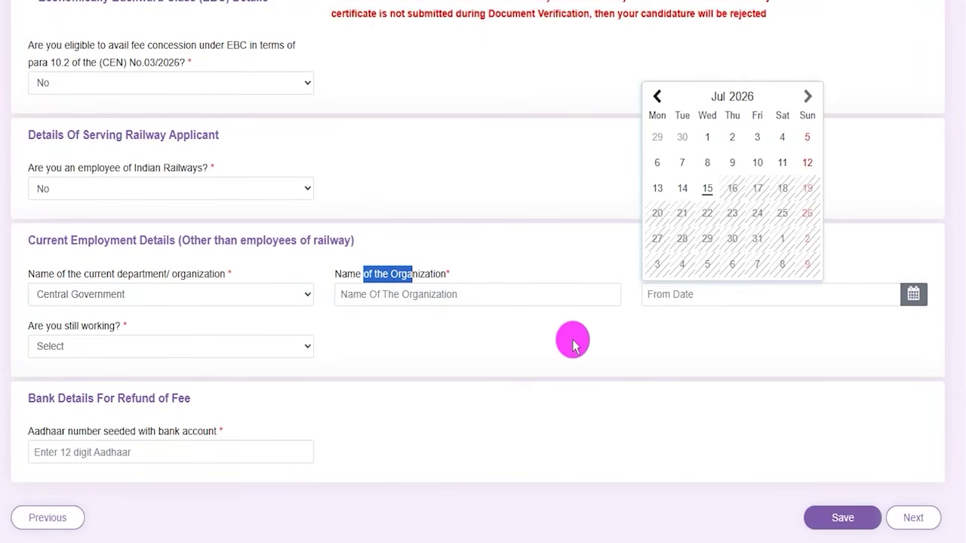
{"action": "left_click", "coordinate": [572, 344]}
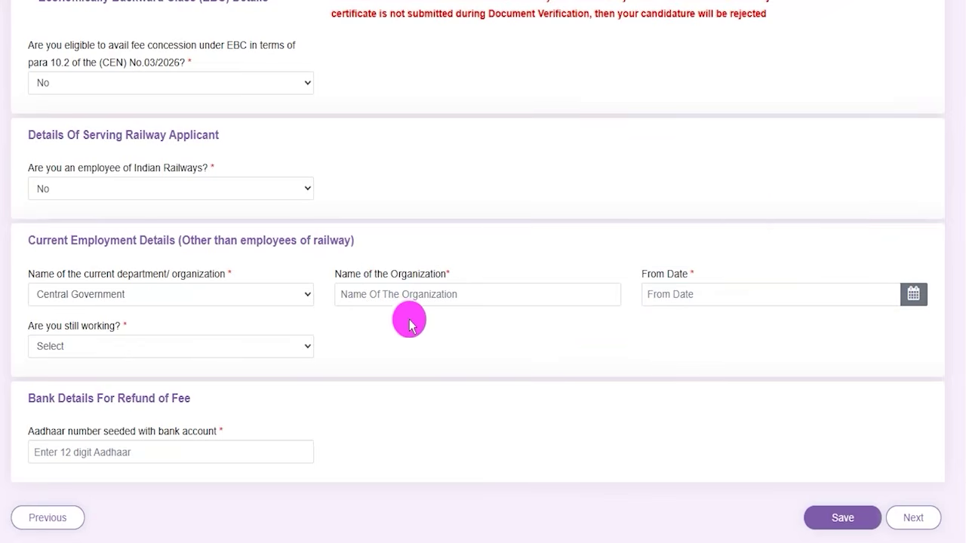
Answer No to still working and view the To Date calendar without picking a date
{"action": "left_click", "coordinate": [52, 345]}
{"action": "left_click", "coordinate": [53, 386]}
{"action": "left_click", "coordinate": [102, 347]}
{"action": "left_click", "coordinate": [60, 404]}
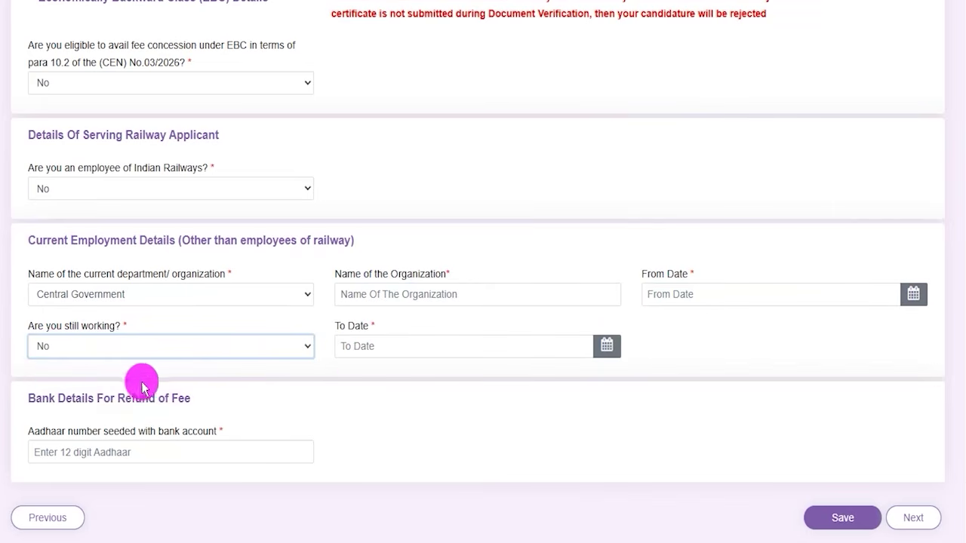
{"action": "left_click", "coordinate": [607, 348]}
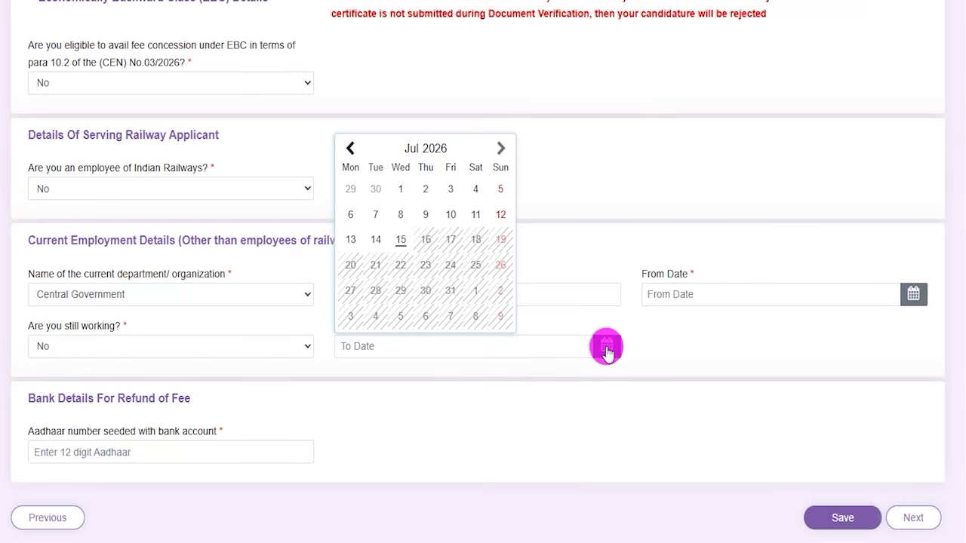
{"action": "left_click", "coordinate": [656, 346]}
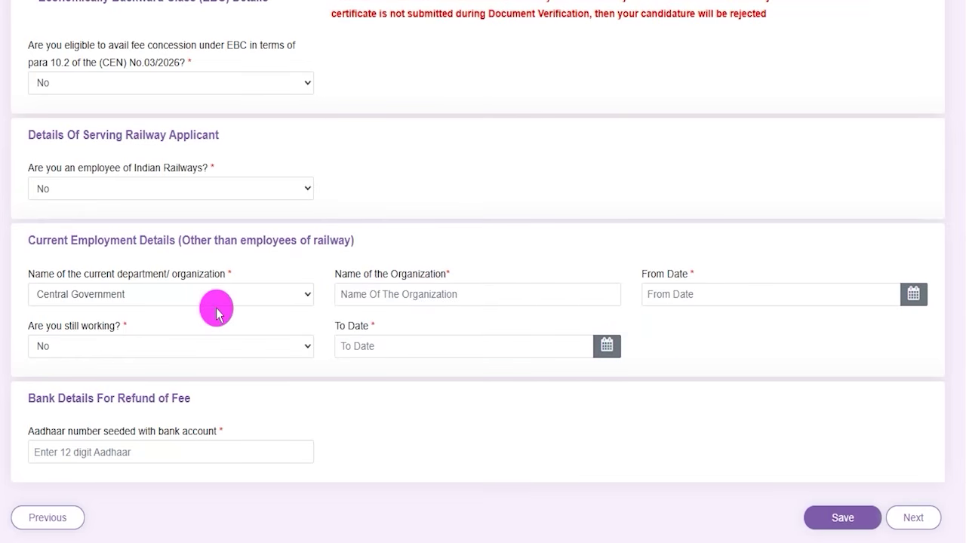
Set the name of the current department/organization to Not Applicable
{"action": "left_click", "coordinate": [119, 294]}
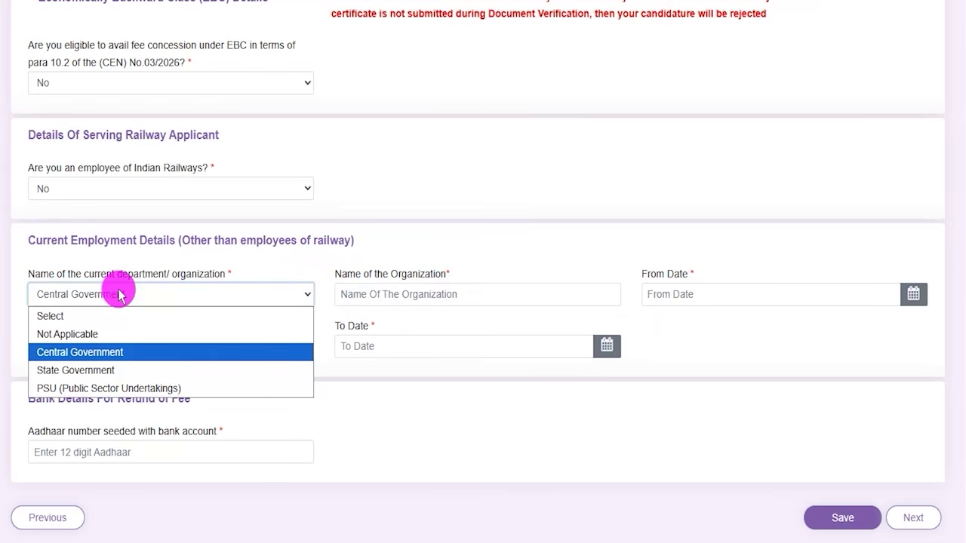
{"action": "left_click", "coordinate": [65, 332]}
{"action": "left_click", "coordinate": [352, 302]}
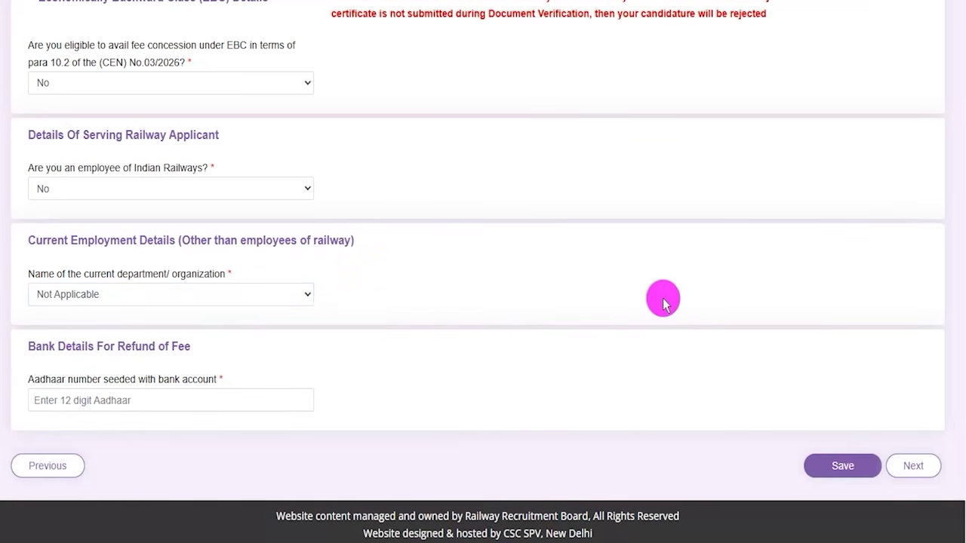
Highlight the Bank Details For Refund of Fee heading and annotate the Aadhaar field, the linked bank and Change Account Details
{"action": "left_click_drag", "start_coordinate": [43, 346], "coordinate": [172, 346]}
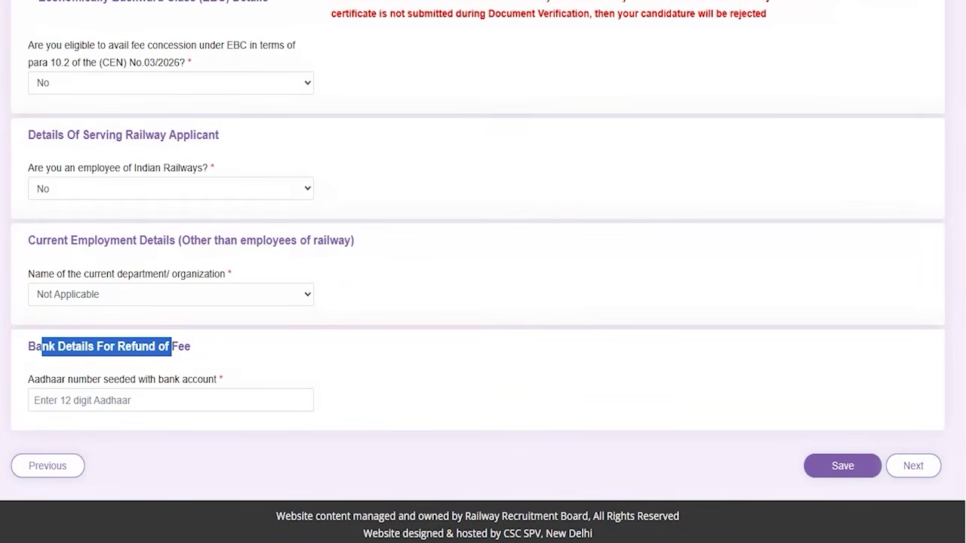
{"action": "key", "text": "ctrl+2"}
{"action": "left_click_drag", "start_coordinate": [238, 404], "coordinate": [288, 366]}
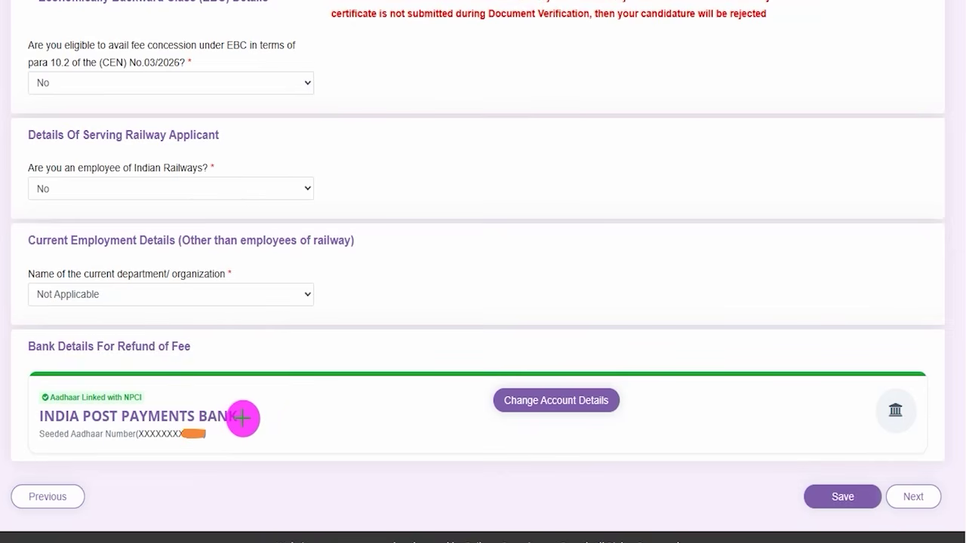
{"action": "left_click_drag", "start_coordinate": [243, 418], "coordinate": [285, 365]}
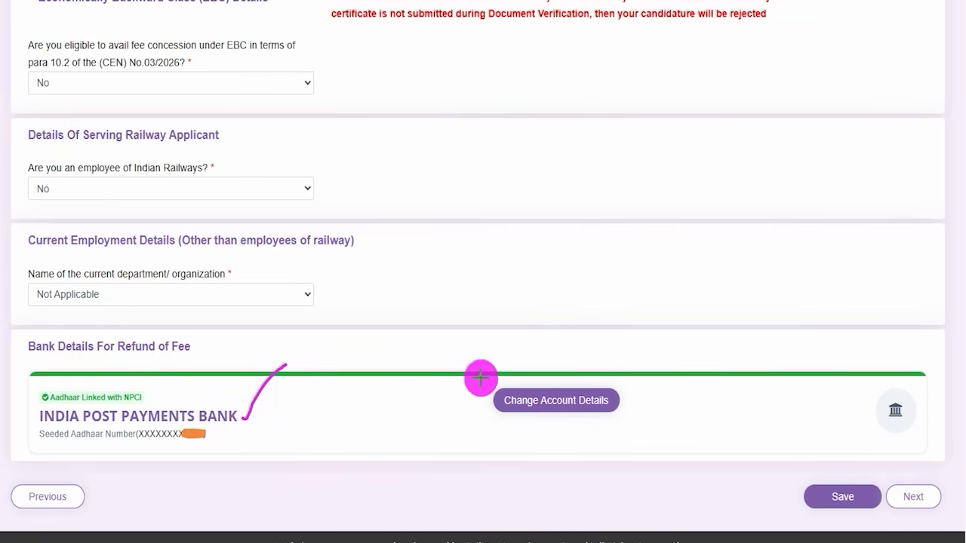
{"action": "left_click_drag", "start_coordinate": [475, 379], "coordinate": [628, 421]}
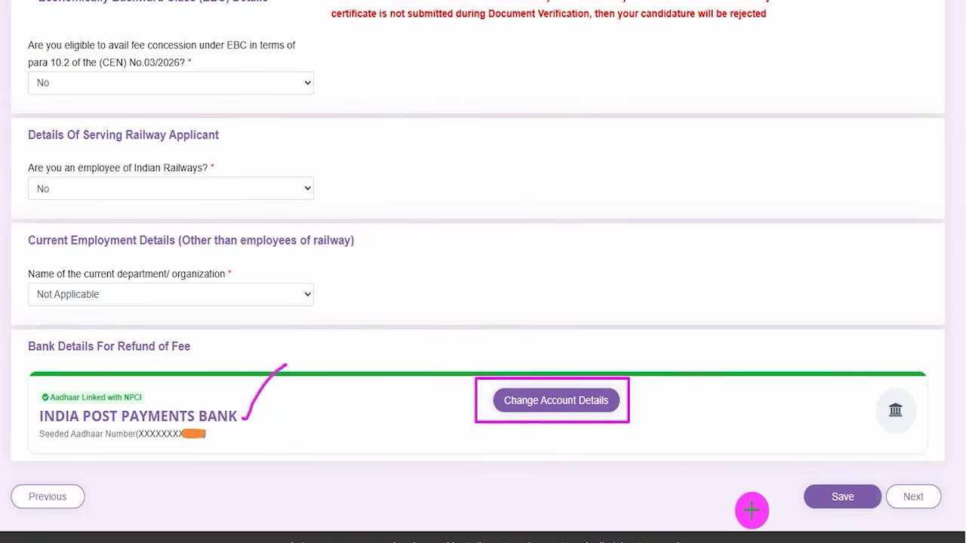
Draw arrows pointing at Save and Next and proceed to the Educational Qualification page
{"action": "left_click_drag", "start_coordinate": [653, 497], "coordinate": [798, 496]}
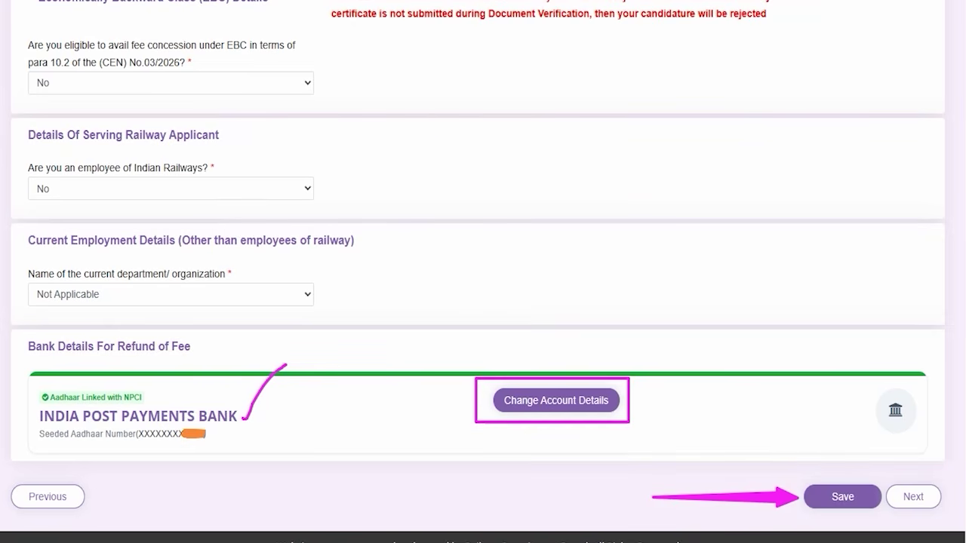
{"action": "left_click_drag", "start_coordinate": [926, 328], "coordinate": [921, 483]}
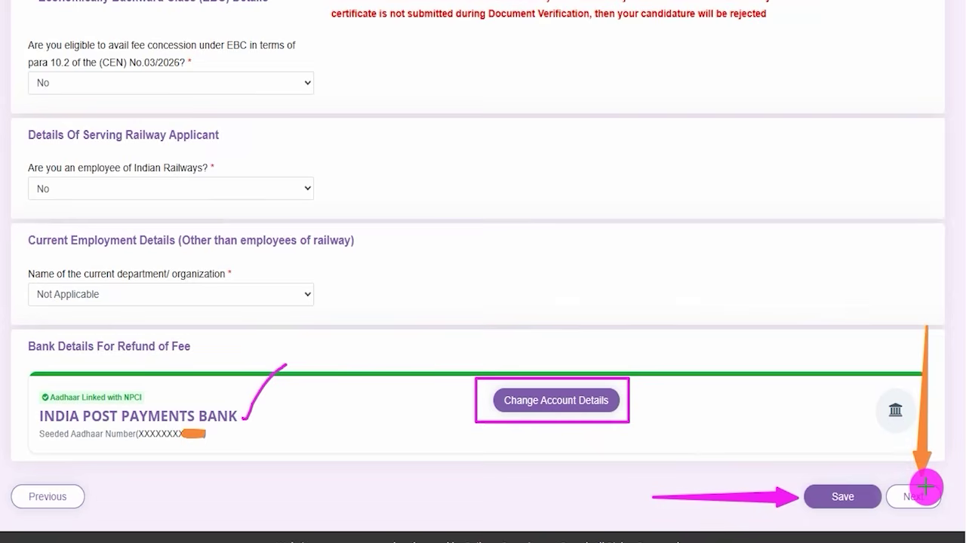
{"action": "left_click", "coordinate": [924, 491]}
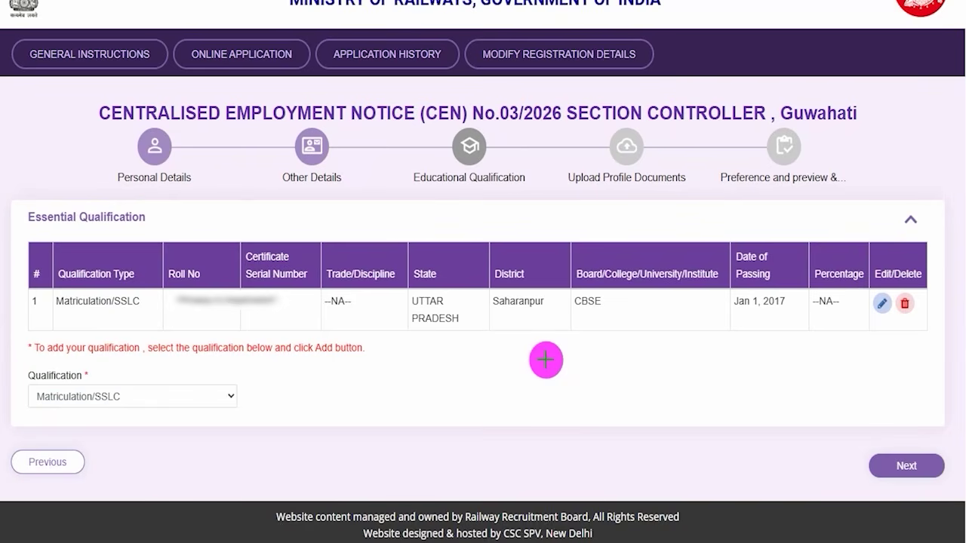
Mark the Educational Qualification stage, the Matriculation/SSLC row and its edit option, and clear the annotations
{"action": "left_click_drag", "start_coordinate": [440, 205], "coordinate": [493, 155]}
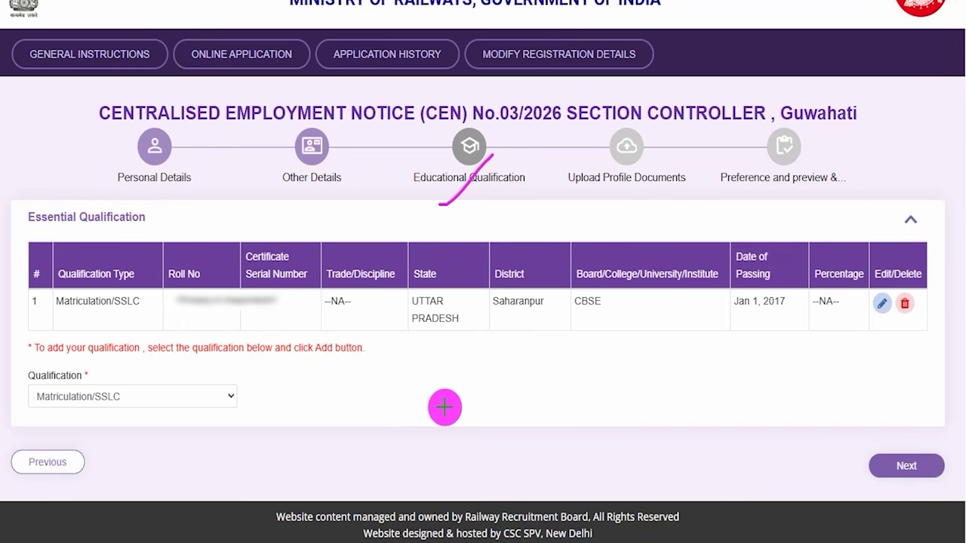
{"action": "left_click_drag", "start_coordinate": [462, 209], "coordinate": [519, 157]}
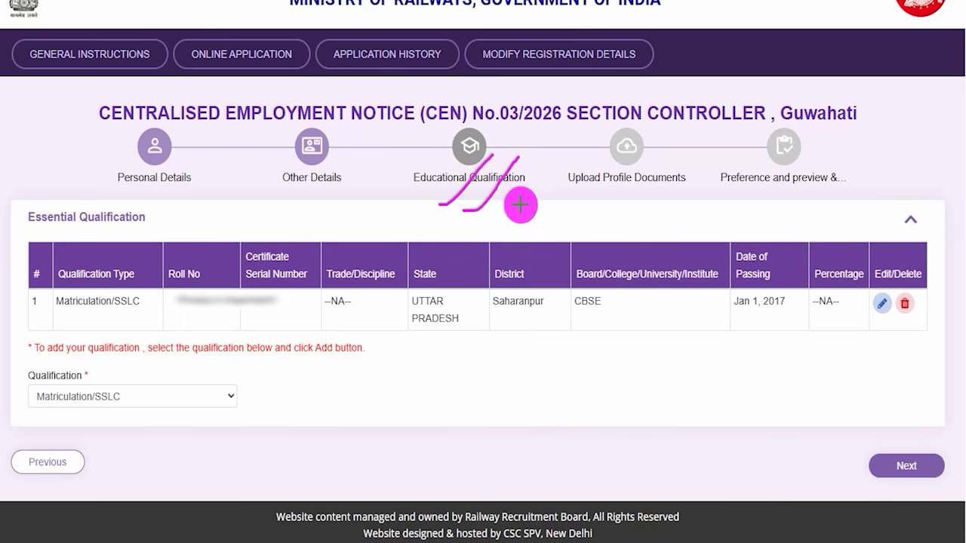
{"action": "left_click_drag", "start_coordinate": [19, 301], "coordinate": [54, 266]}
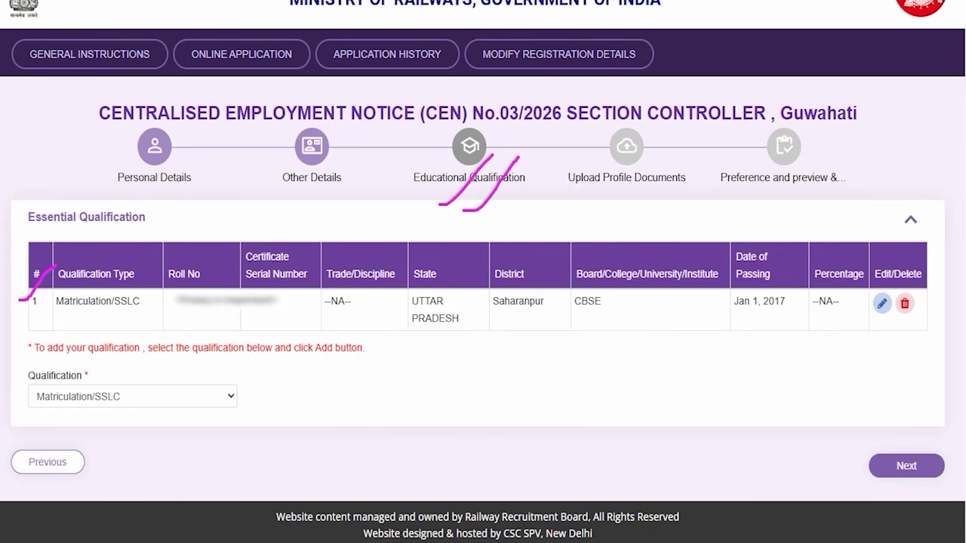
{"action": "mouse_move", "coordinate": [866, 286]}
{"action": "left_mouse_down"}
{"action": "mouse_move", "coordinate": [882, 292]}
{"action": "mouse_move", "coordinate": [893, 316]}
{"action": "left_mouse_up"}
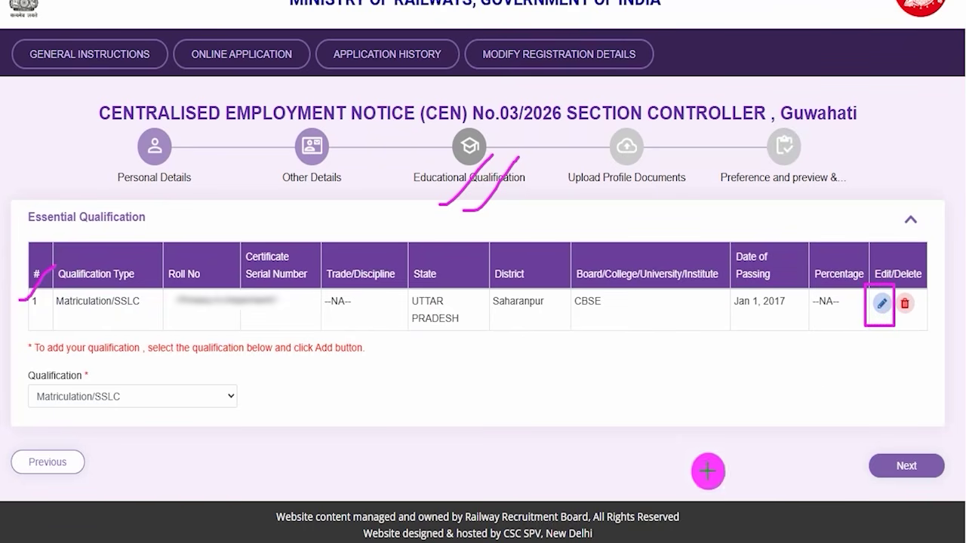
{"action": "key", "text": "Escape"}
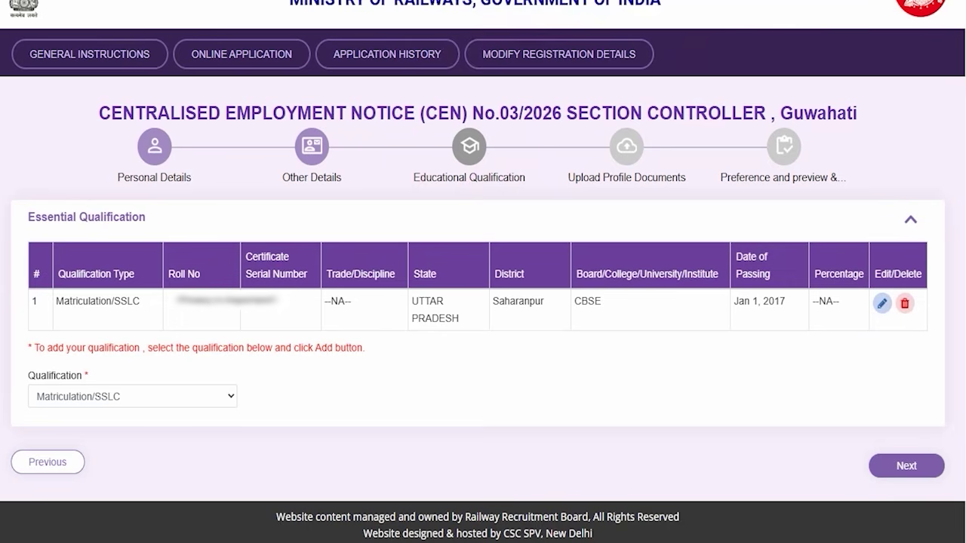
Choose Matriculation/SSLC as the qualification and view the State and District lists, keeping UTTAR PRADESH and Saharanpur
{"action": "left_click", "coordinate": [117, 400]}
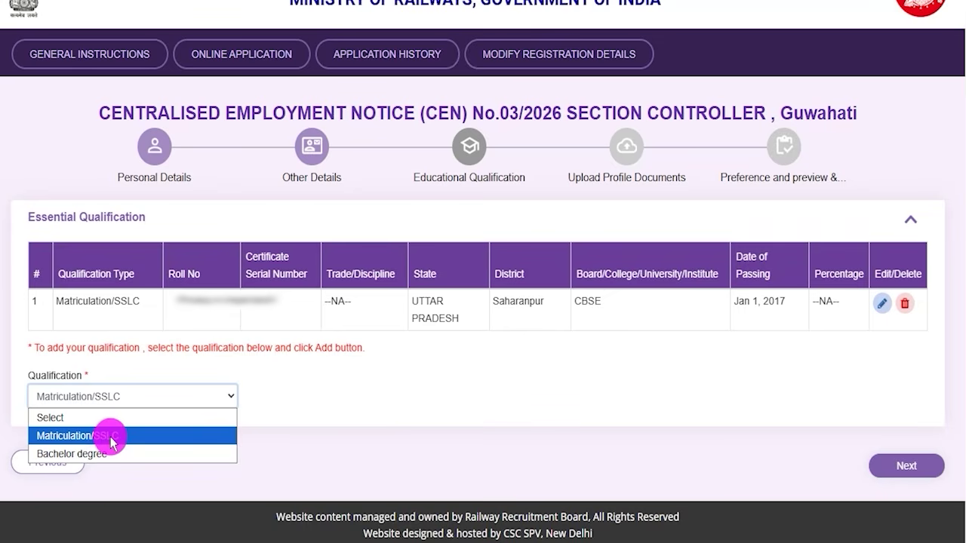
{"action": "left_click", "coordinate": [112, 437]}
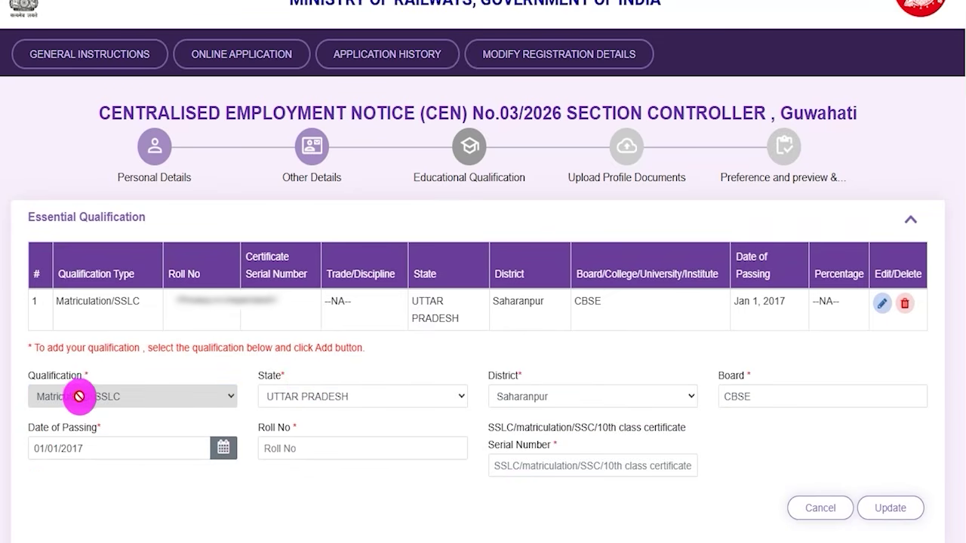
{"action": "left_click", "coordinate": [321, 395]}
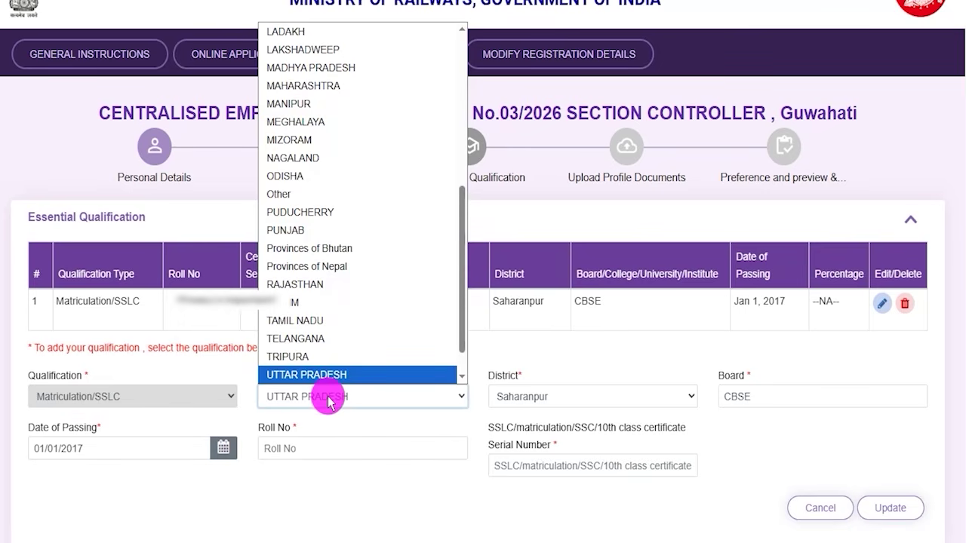
{"action": "left_click", "coordinate": [327, 400]}
{"action": "left_click", "coordinate": [563, 404]}
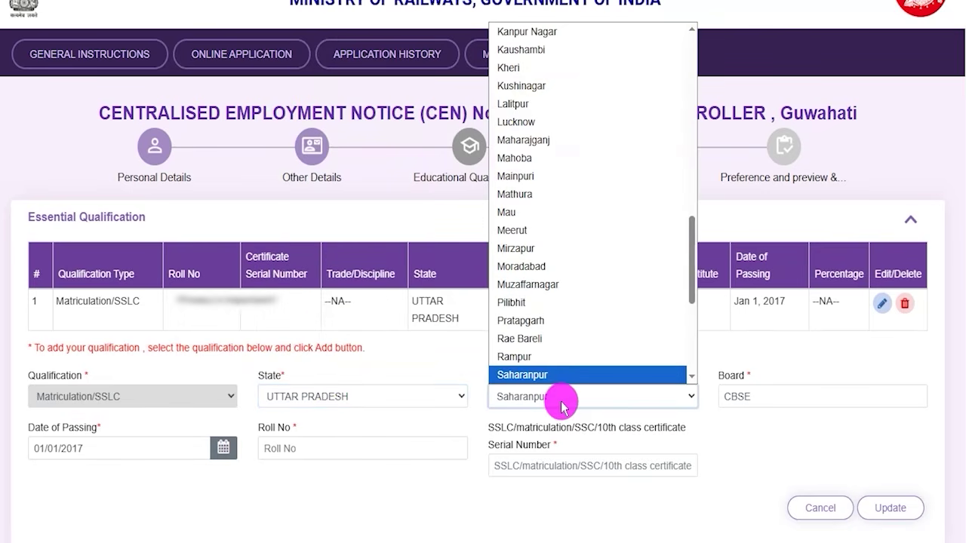
{"action": "left_click", "coordinate": [562, 406]}
Highlight the Board label and its CBSE entry, and check the Date of Passing calendar without picking a date
{"action": "double_click", "coordinate": [729, 378]}
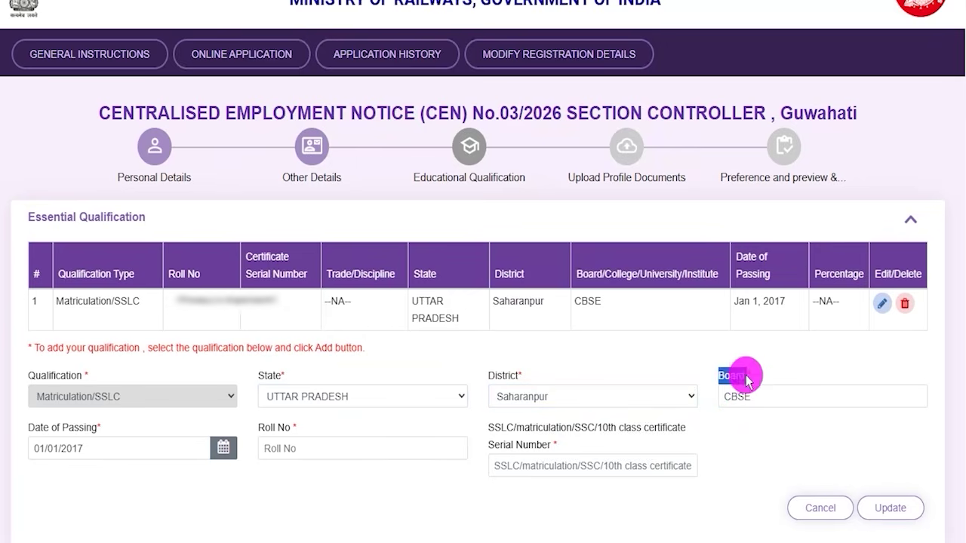
{"action": "left_click_drag", "start_coordinate": [766, 394], "coordinate": [719, 397]}
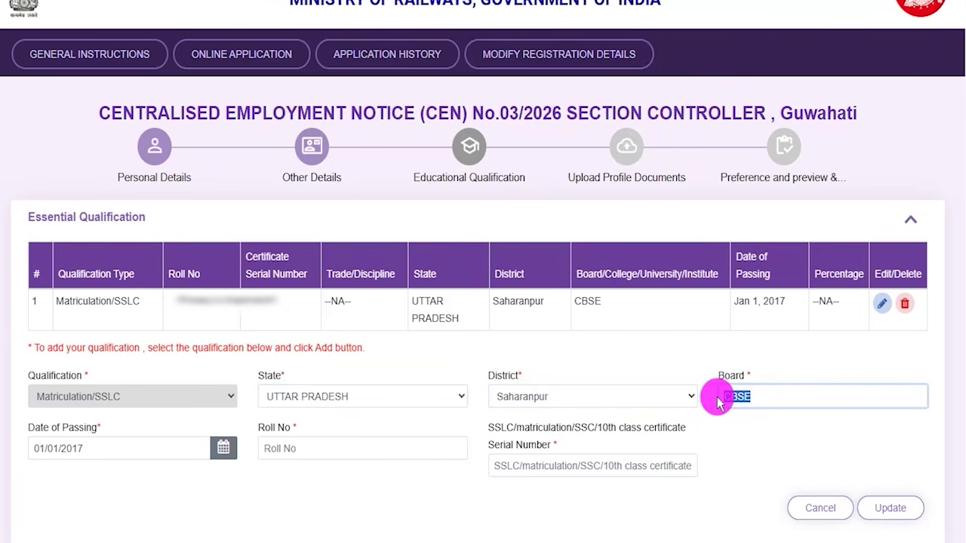
{"action": "left_click", "coordinate": [219, 449]}
{"action": "left_click", "coordinate": [280, 493]}
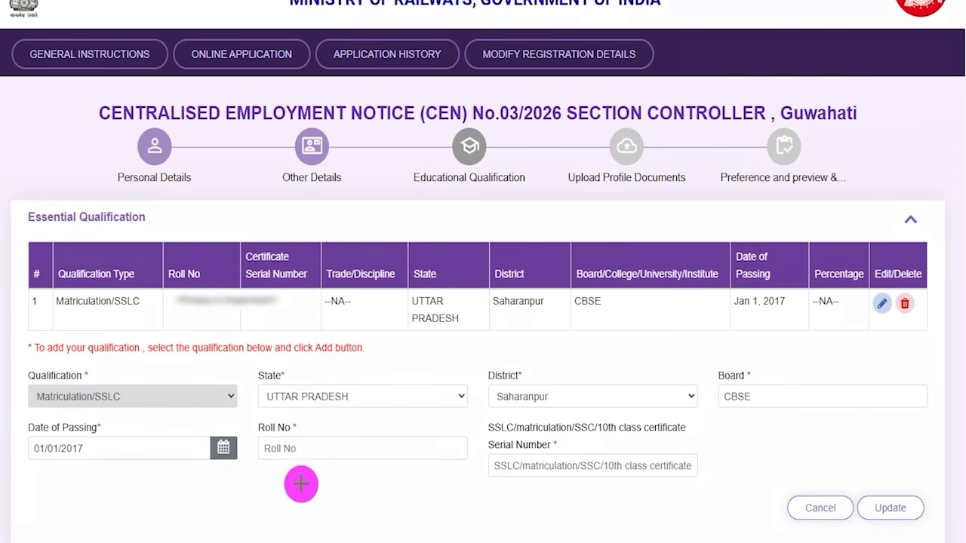
Tick the Roll No and 10th class certificate Serial Number fields and draw an arrow to Update
{"action": "left_click_drag", "start_coordinate": [318, 450], "coordinate": [349, 412]}
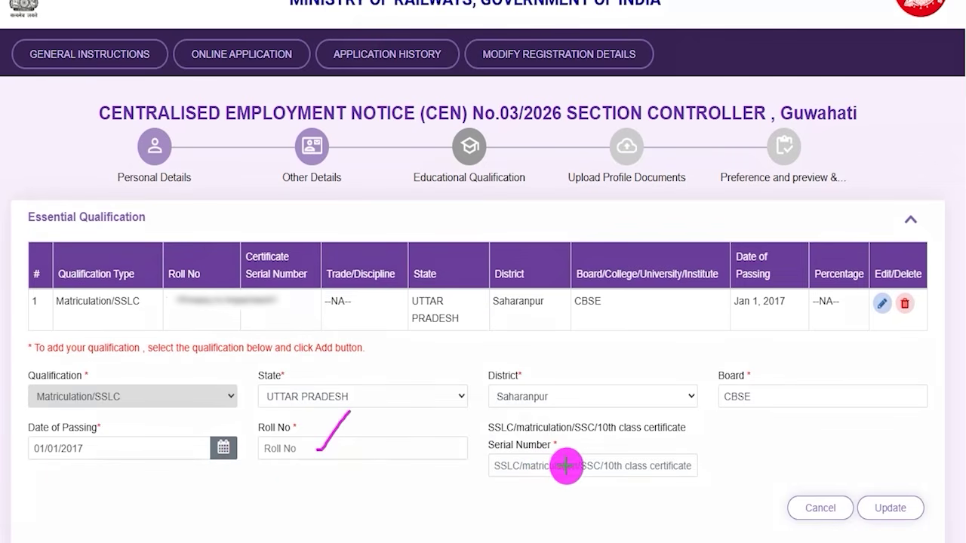
{"action": "left_click_drag", "start_coordinate": [569, 462], "coordinate": [596, 433]}
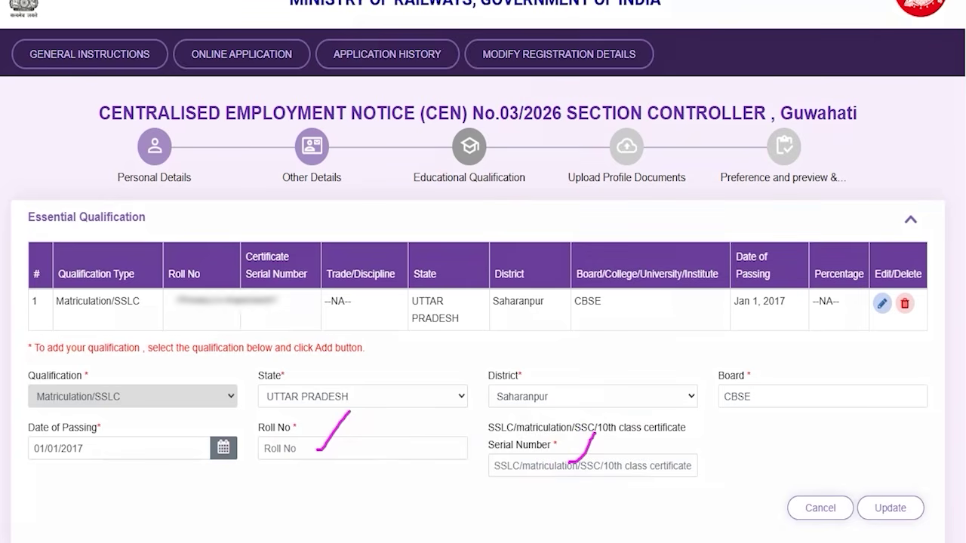
{"action": "left_click_drag", "start_coordinate": [923, 364], "coordinate": [904, 486]}
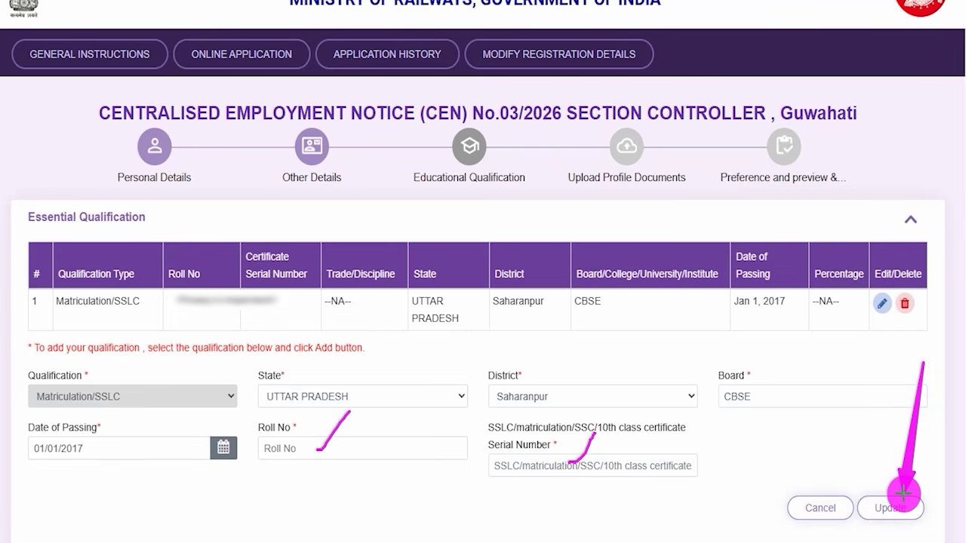
Start a Bachelor degree qualification entry and choose Bachelor degree as its Discipline/Subject
{"action": "left_click_drag", "start_coordinate": [903, 494], "coordinate": [905, 496]}
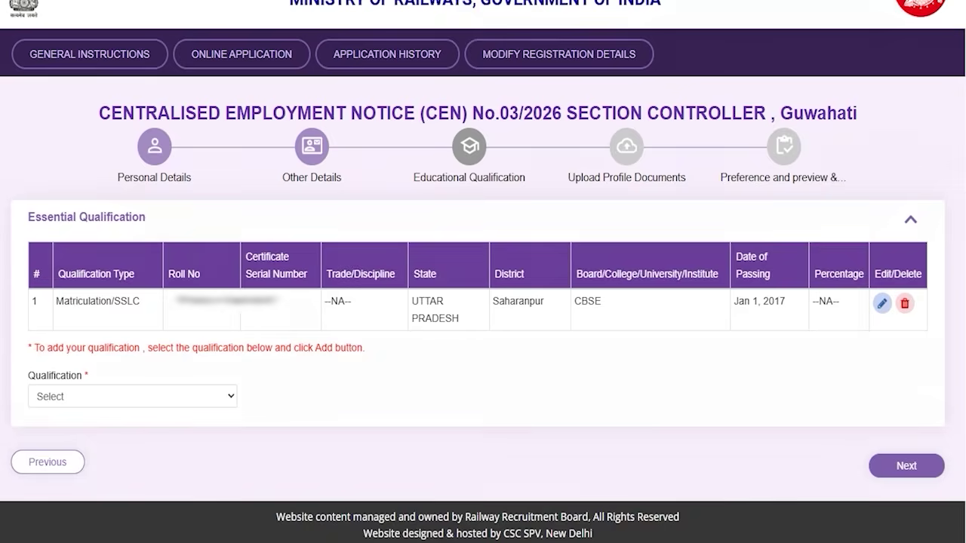
{"action": "left_click_drag", "start_coordinate": [15, 305], "coordinate": [54, 268]}
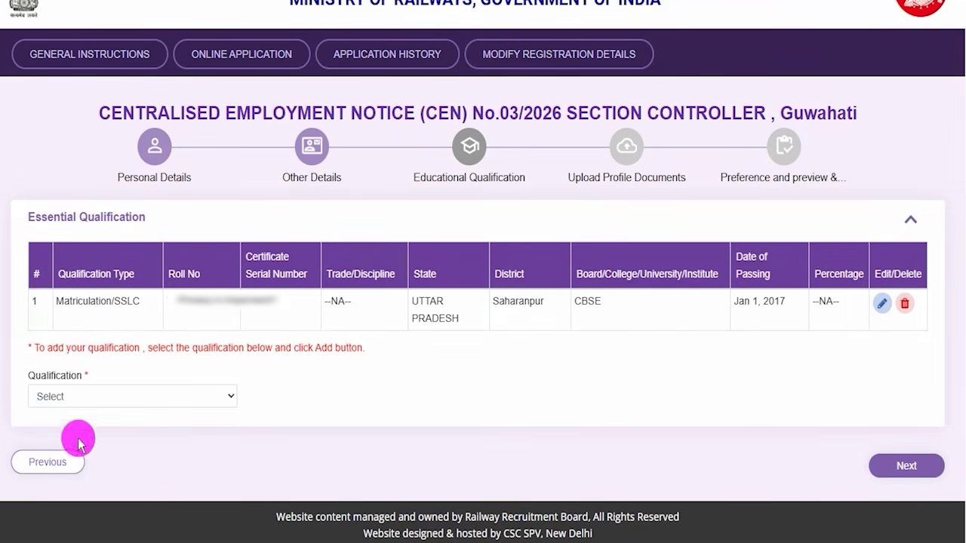
{"action": "left_click", "coordinate": [97, 397]}
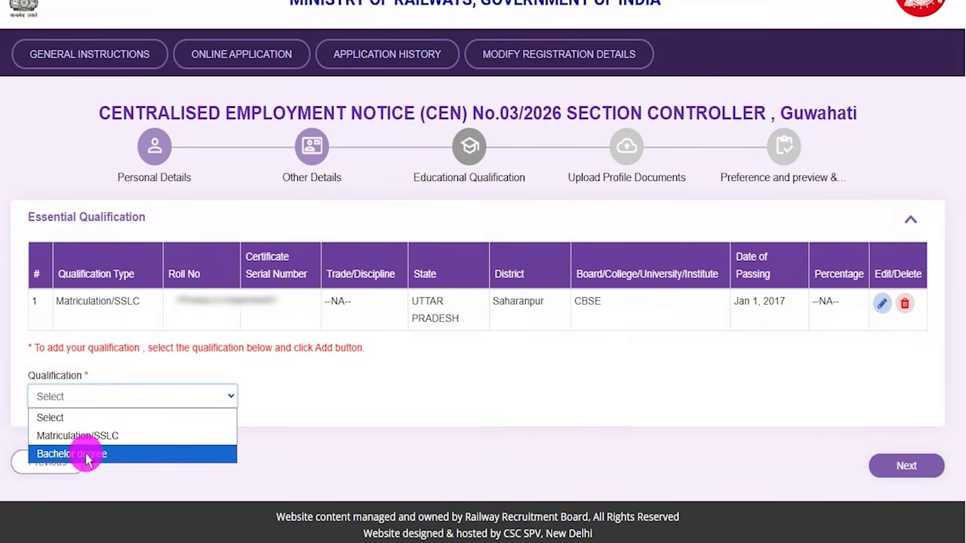
{"action": "left_click", "coordinate": [84, 454]}
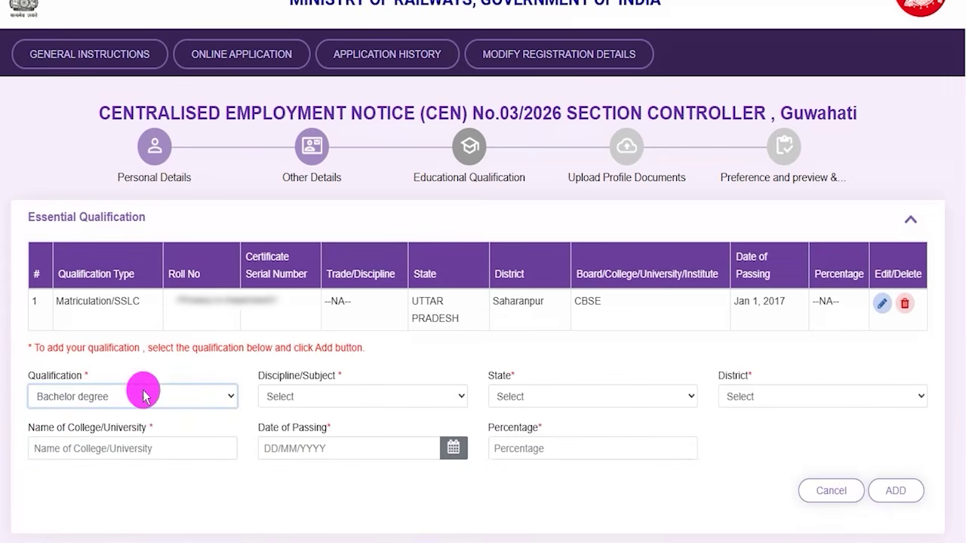
{"action": "scroll", "coordinate": [226, 408], "scroll_direction": "up", "scroll_amount": 1}
{"action": "left_click", "coordinate": [301, 438]}
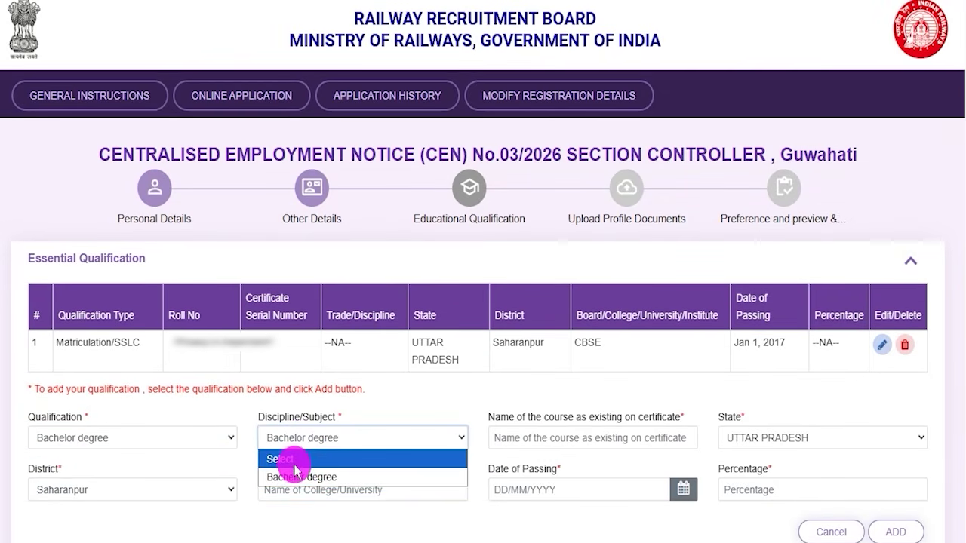
{"action": "left_click", "coordinate": [306, 476]}
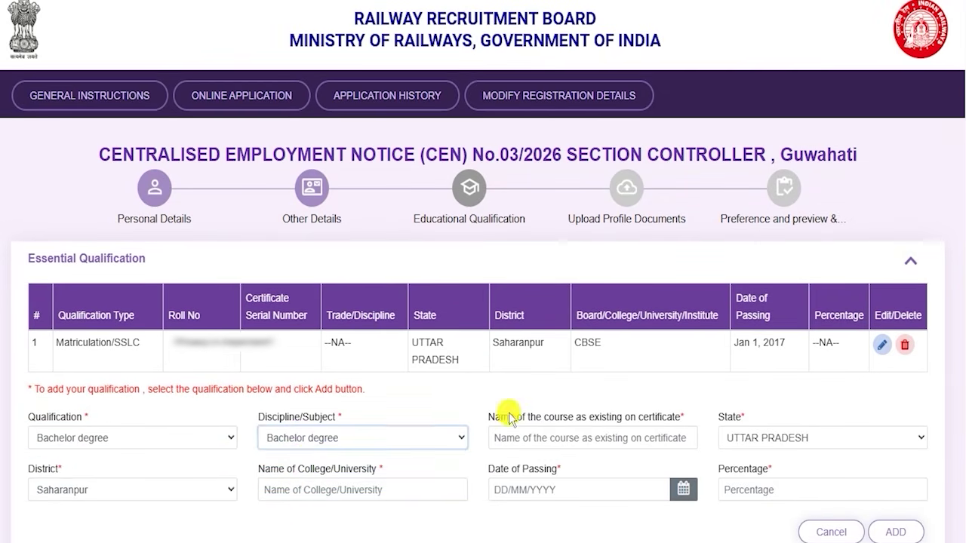
Highlight the certificate course name field, keep UTTAR PRADESH as the state and view the District list
{"action": "left_click_drag", "start_coordinate": [496, 415], "coordinate": [578, 431]}
{"action": "left_click", "coordinate": [535, 438]}
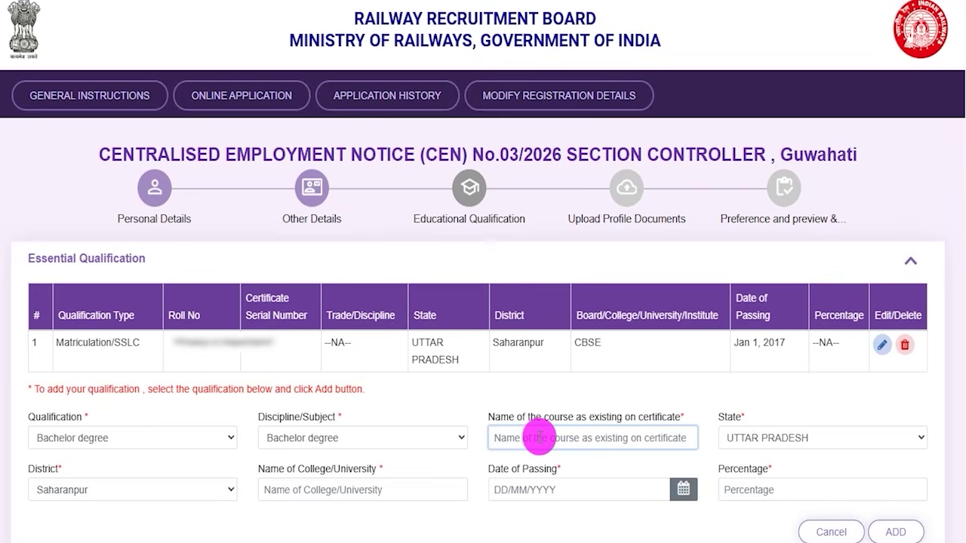
{"action": "left_click", "coordinate": [797, 439]}
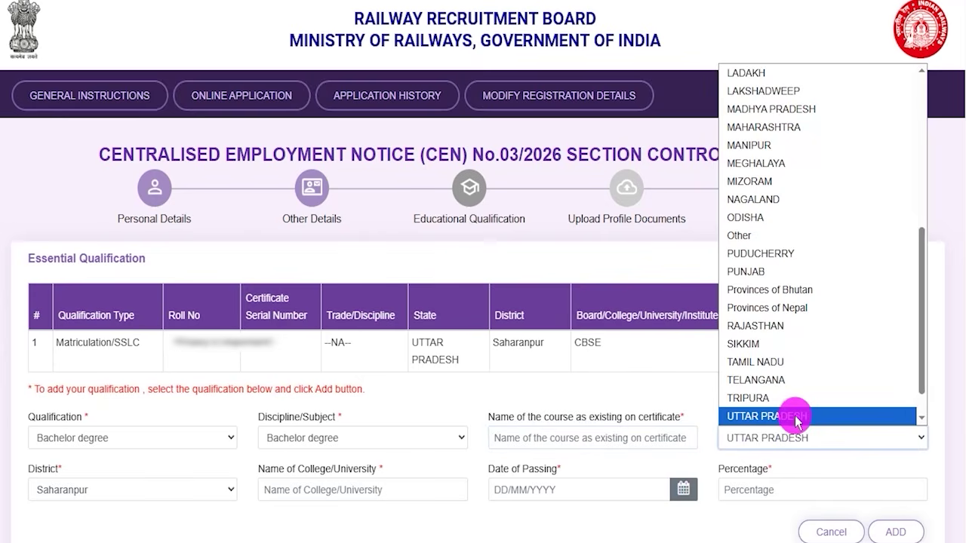
{"action": "left_click", "coordinate": [796, 417]}
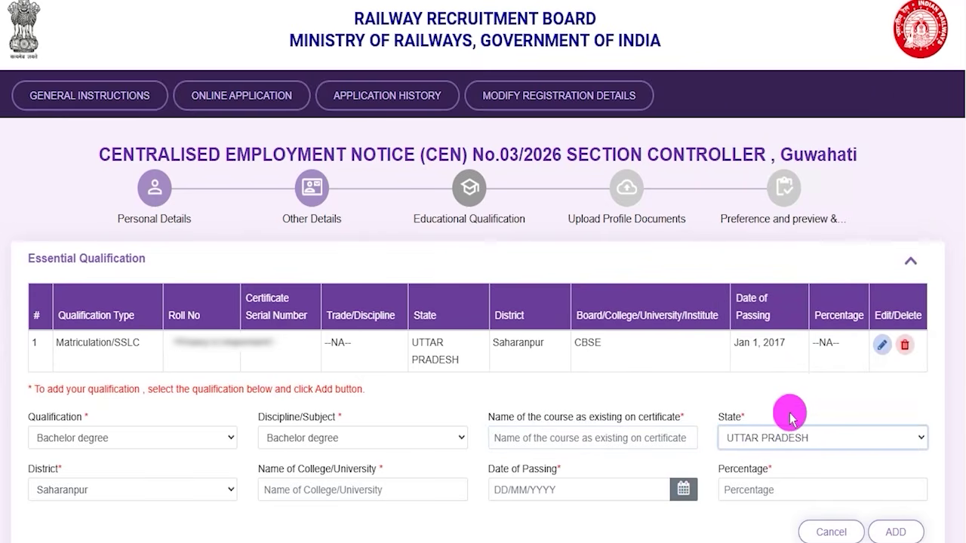
{"action": "left_click", "coordinate": [74, 492]}
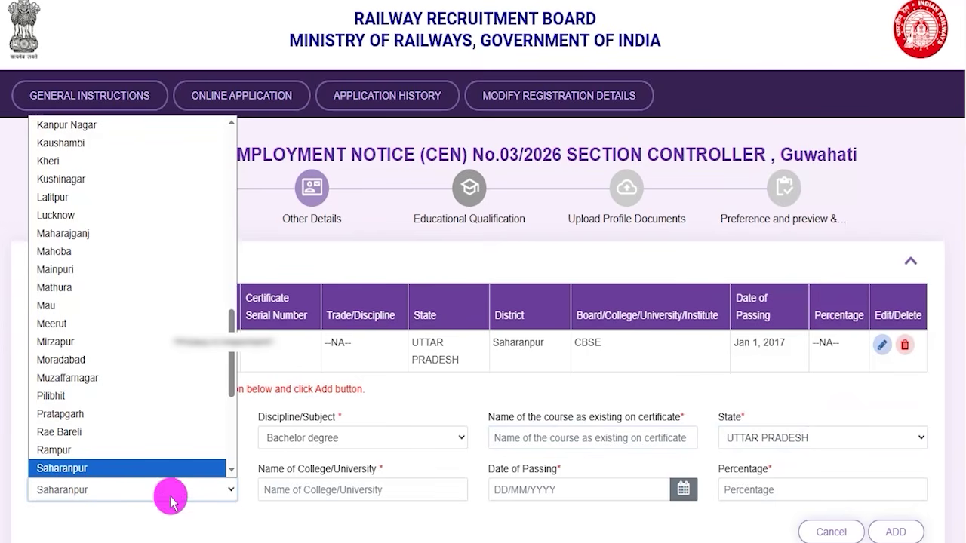
Highlight the Name of College/University field and check the Date of Passing calendar without picking a date
{"action": "left_click_drag", "start_coordinate": [287, 469], "coordinate": [345, 468]}
{"action": "left_click", "coordinate": [334, 483]}
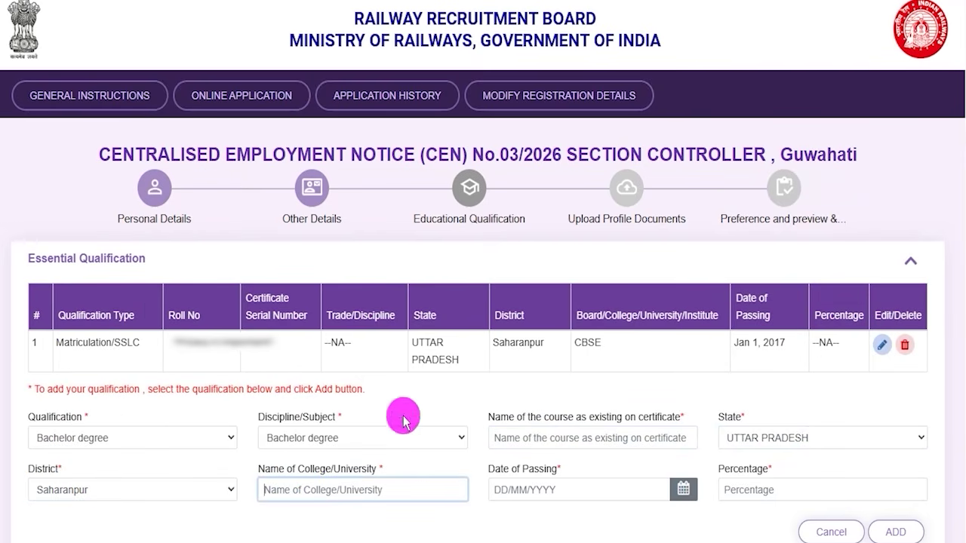
{"action": "left_click", "coordinate": [329, 407]}
{"action": "left_click_drag", "start_coordinate": [319, 487], "coordinate": [358, 446]}
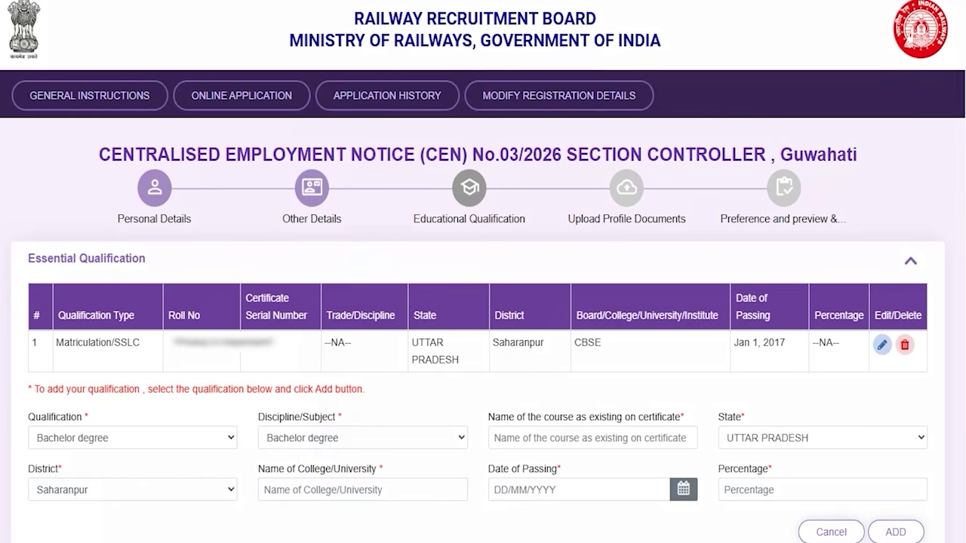
{"action": "left_click", "coordinate": [683, 490]}
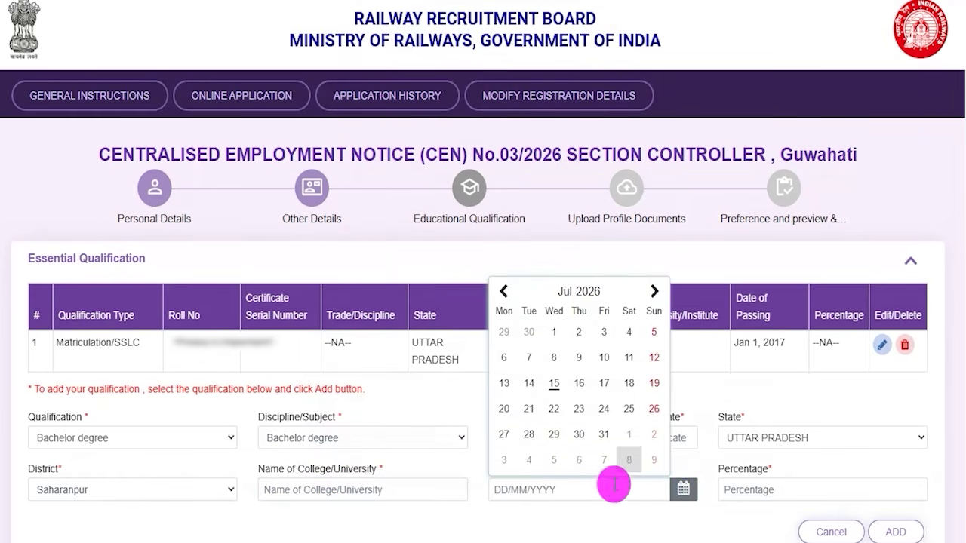
{"action": "left_click", "coordinate": [702, 495]}
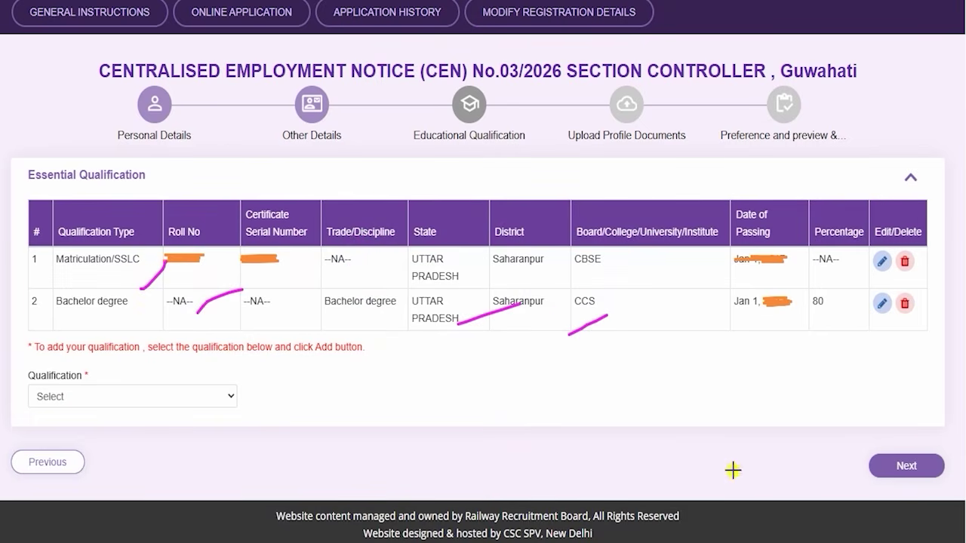
Continue to the Upload Profile Documents stage and look over the photograph and signature sections
{"action": "left_click", "coordinate": [871, 465]}
{"action": "scroll", "coordinate": [459, 289], "scroll_direction": "down", "scroll_amount": 2}
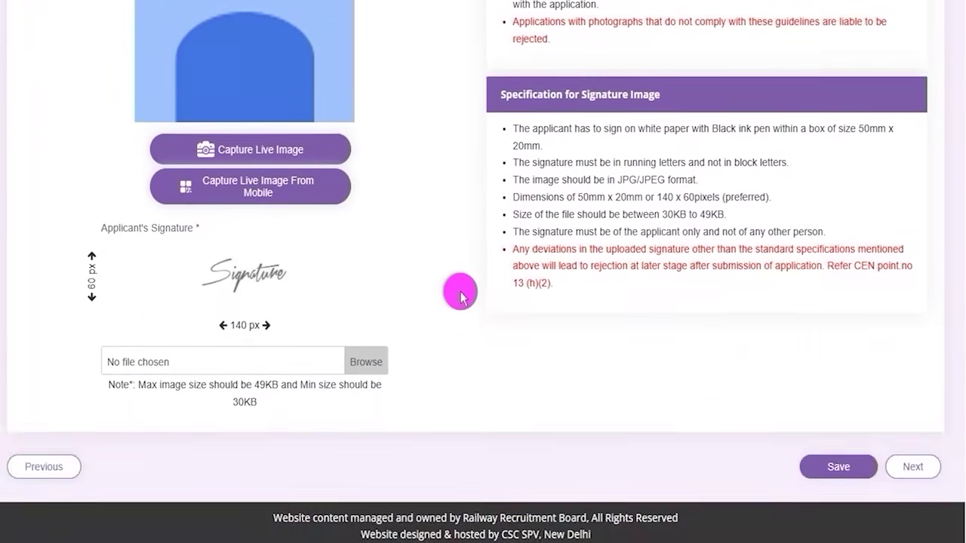
{"action": "scroll", "coordinate": [460, 295], "scroll_direction": "up", "scroll_amount": 4}
{"action": "scroll", "coordinate": [460, 296], "scroll_direction": "down", "scroll_amount": 3}
{"action": "scroll", "coordinate": [460, 296], "scroll_direction": "up", "scroll_amount": 4}
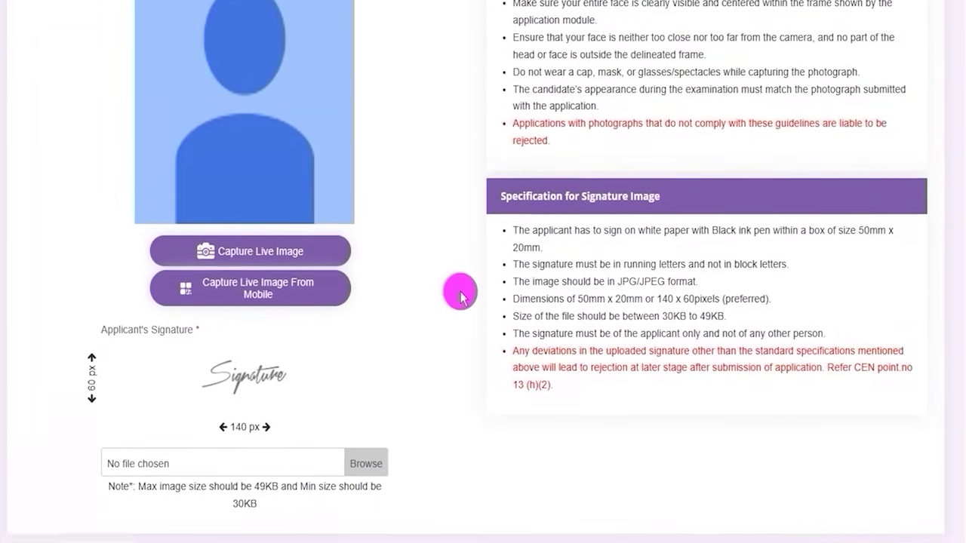
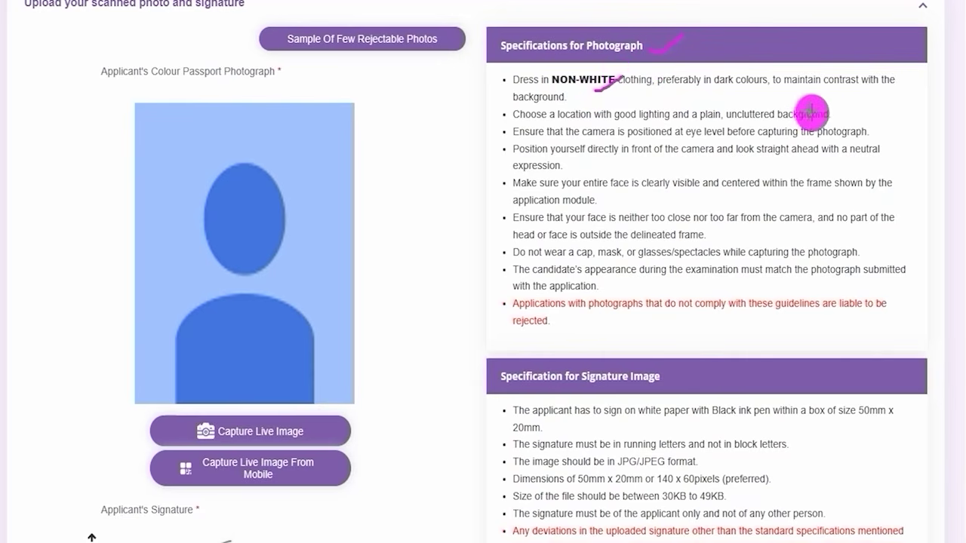
Mark the background, camera position and cap, mask or glasses rules, and view the mobile page's Capture Live Image option
{"action": "left_click_drag", "start_coordinate": [833, 116], "coordinate": [861, 101]}
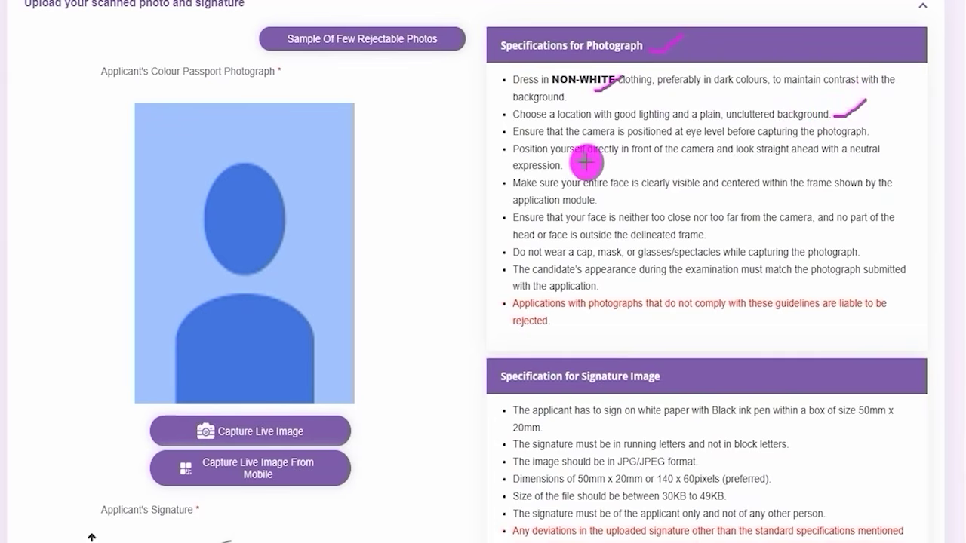
{"action": "left_click_drag", "start_coordinate": [588, 162], "coordinate": [619, 149]}
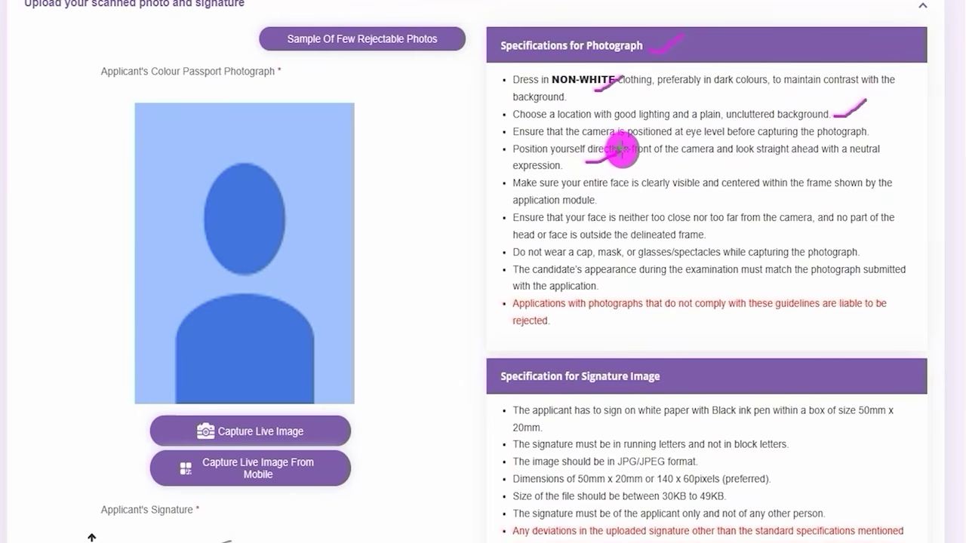
{"action": "left_click_drag", "start_coordinate": [546, 260], "coordinate": [615, 261]}
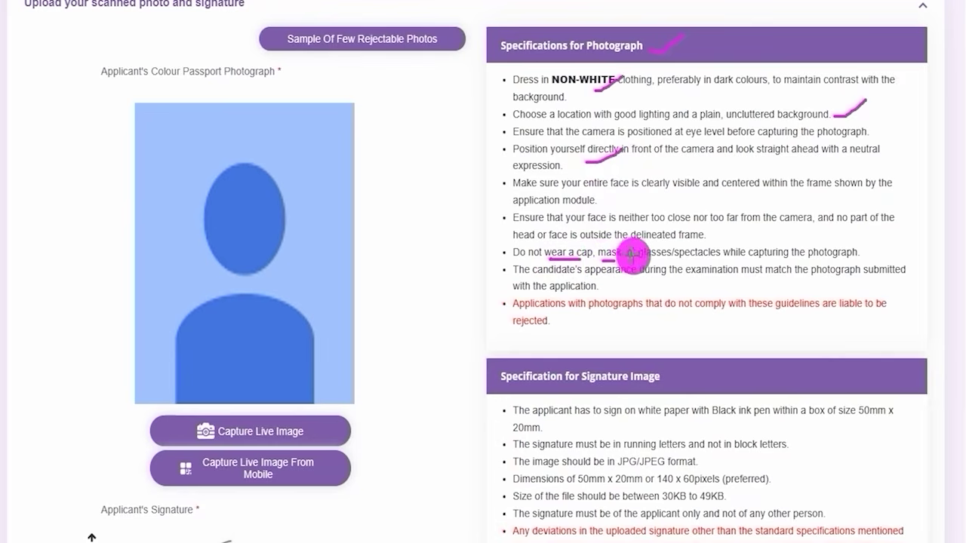
{"action": "left_click_drag", "start_coordinate": [646, 260], "coordinate": [693, 260]}
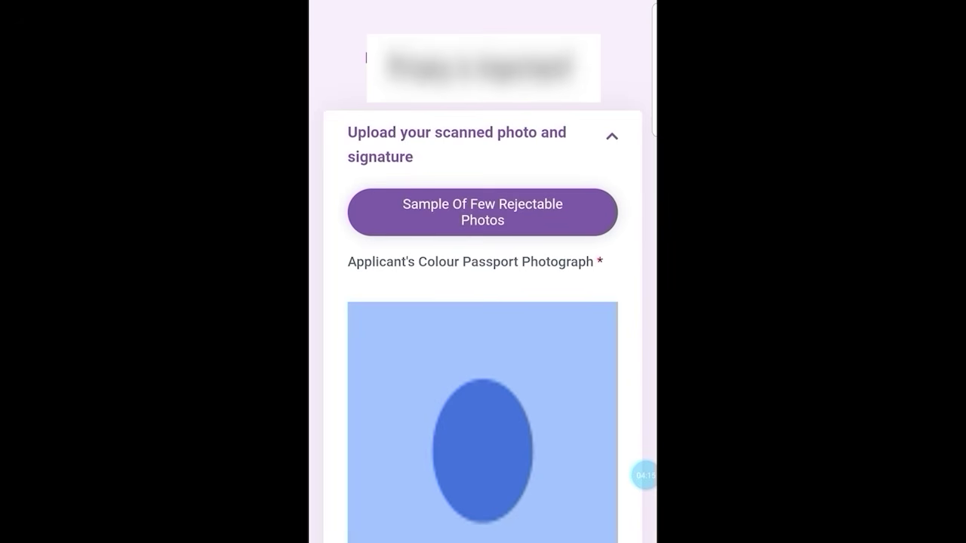
{"action": "scroll", "coordinate": [483, 302], "scroll_direction": "down", "scroll_amount": 5}
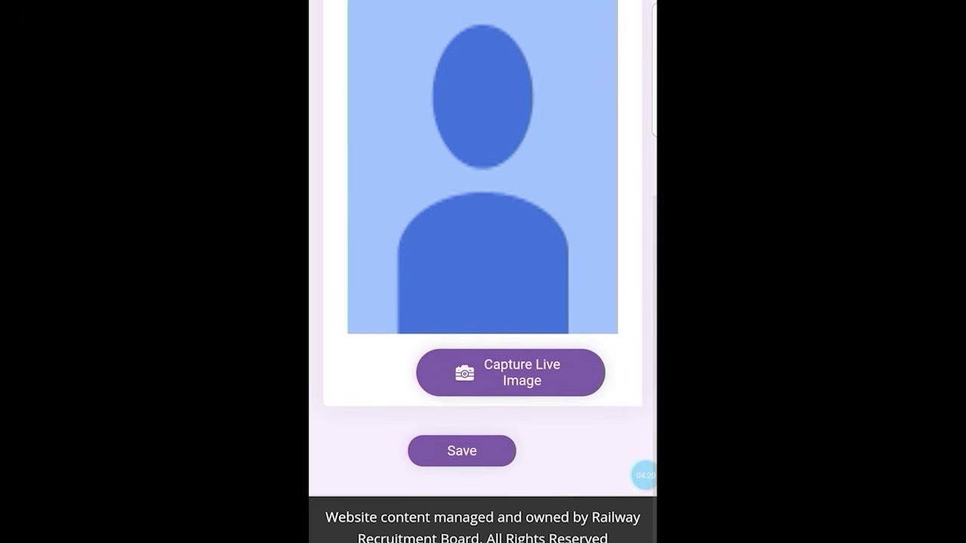
{"action": "scroll", "coordinate": [483, 271], "scroll_direction": "down", "scroll_amount": 1}
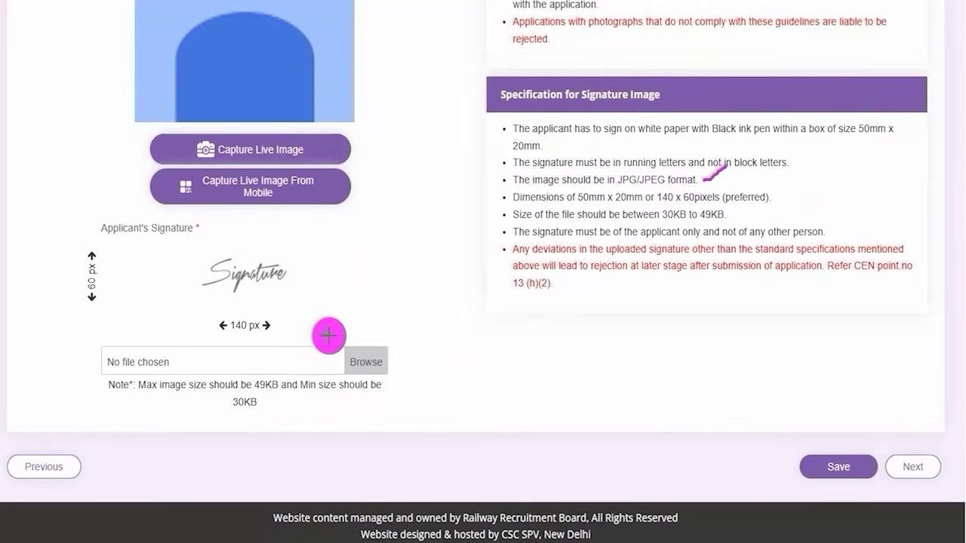
Underline the white paper and Black ink pen rules, and tick the 140 px, 60 px, file size and Browse items for the signature
{"action": "left_click_drag", "start_coordinate": [293, 332], "coordinate": [330, 311]}
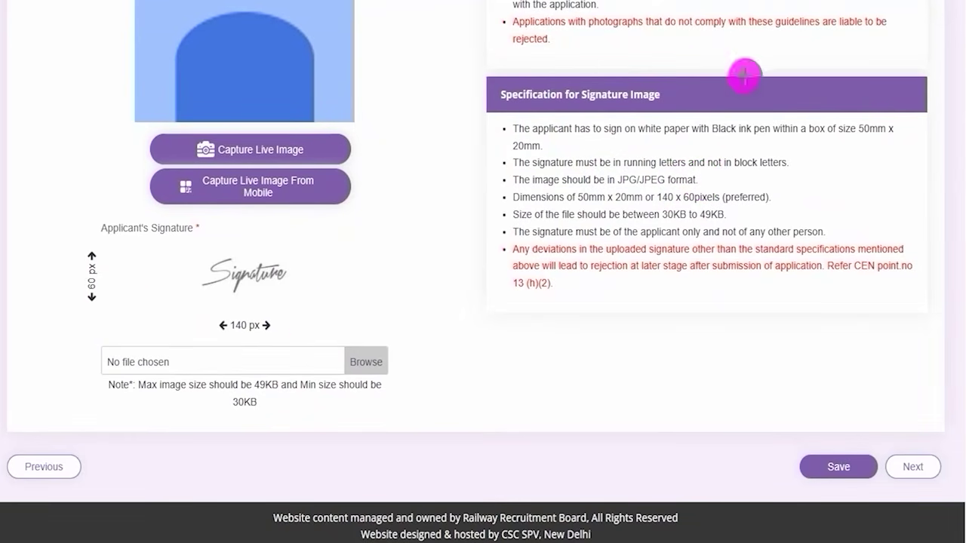
{"action": "left_click_drag", "start_coordinate": [717, 141], "coordinate": [770, 140]}
{"action": "left_click_drag", "start_coordinate": [650, 141], "coordinate": [689, 141]}
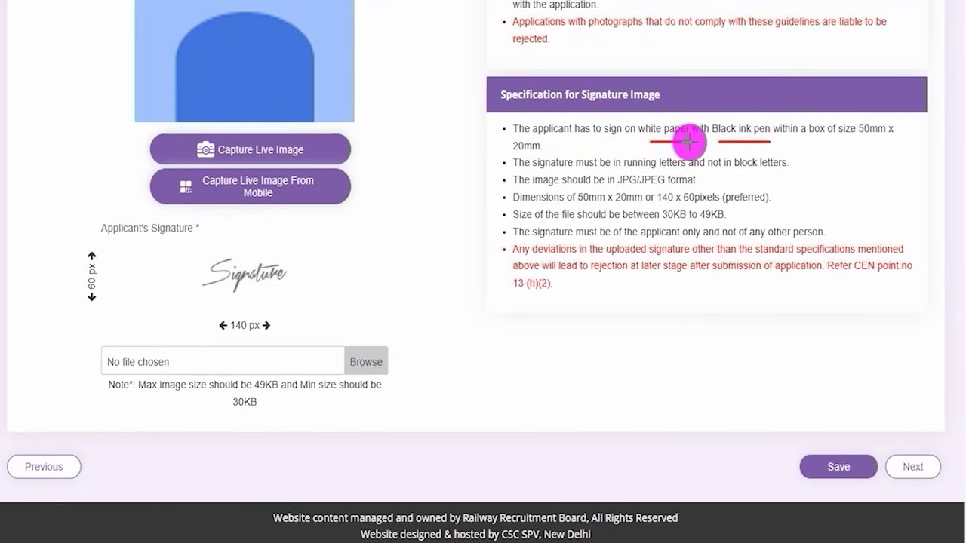
{"action": "left_click_drag", "start_coordinate": [294, 328], "coordinate": [324, 304]}
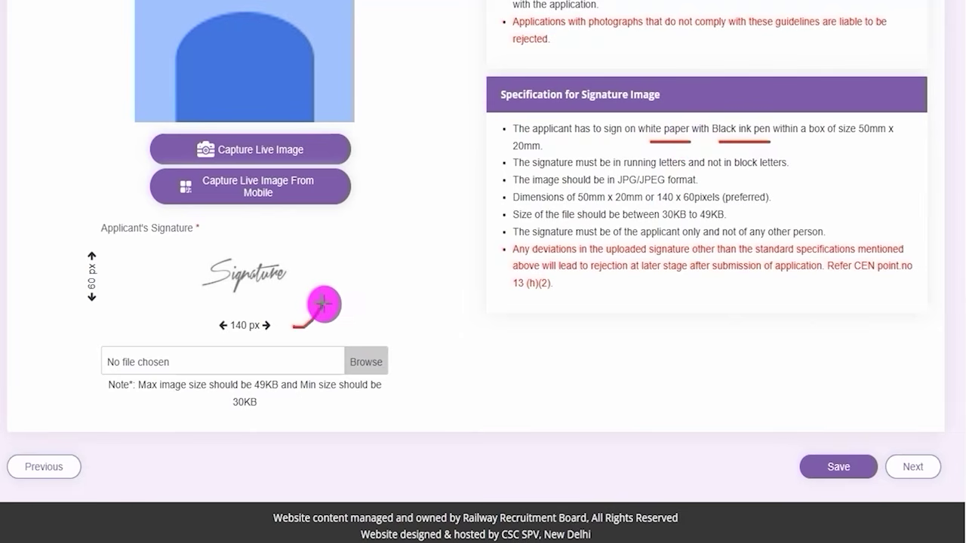
{"action": "left_click_drag", "start_coordinate": [104, 281], "coordinate": [120, 262]}
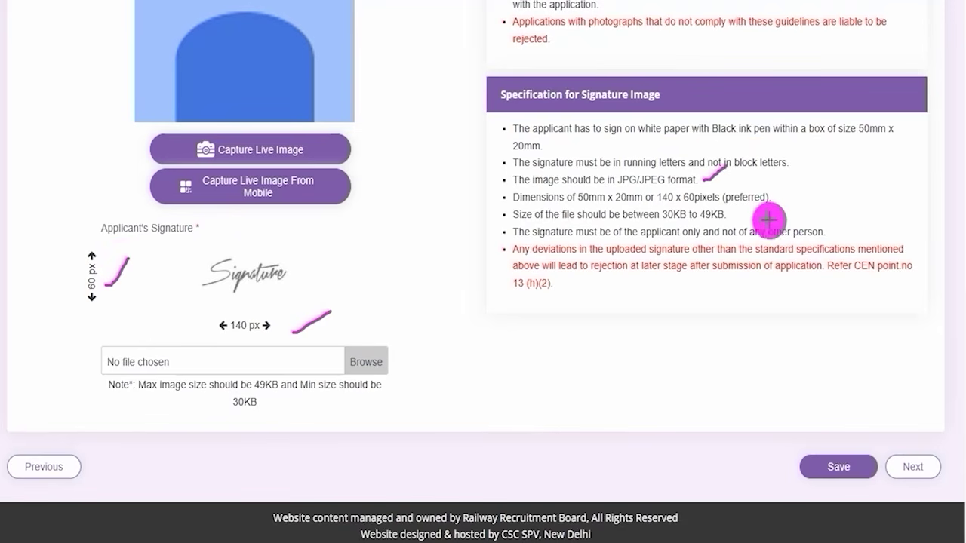
{"action": "left_click_drag", "start_coordinate": [734, 215], "coordinate": [765, 199]}
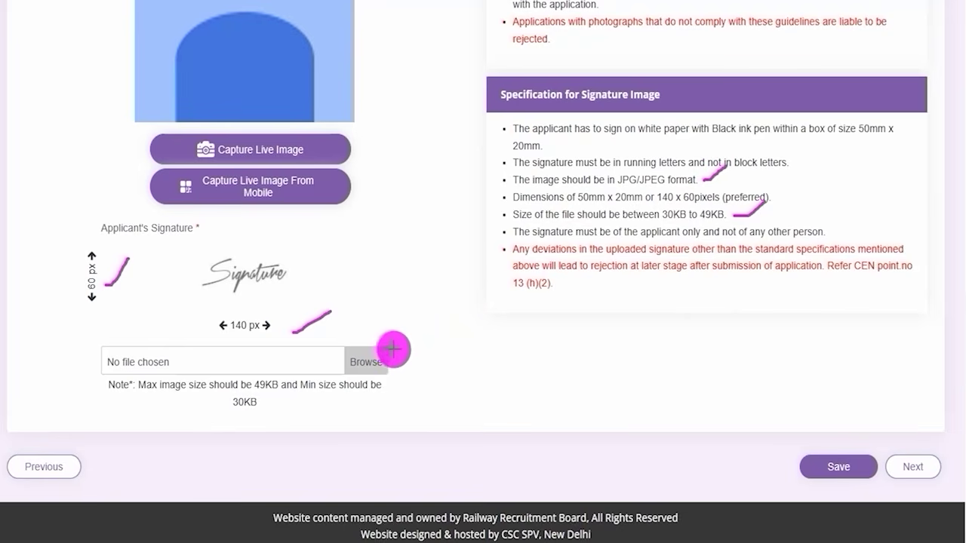
{"action": "left_click_drag", "start_coordinate": [383, 354], "coordinate": [422, 317]}
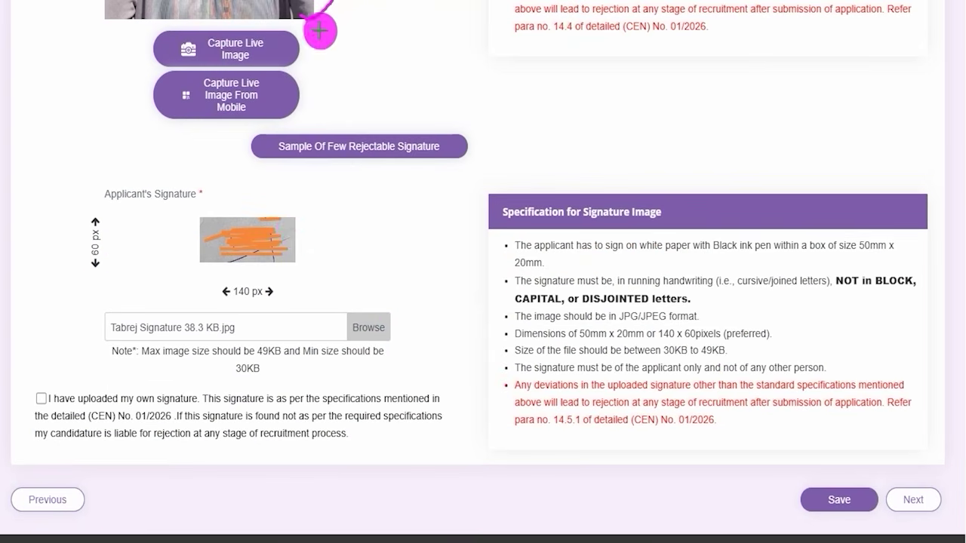
Tick the uploaded signature and the own-signature declaration, and draw arrows to Save and Next
{"action": "left_click_drag", "start_coordinate": [299, 240], "coordinate": [344, 176]}
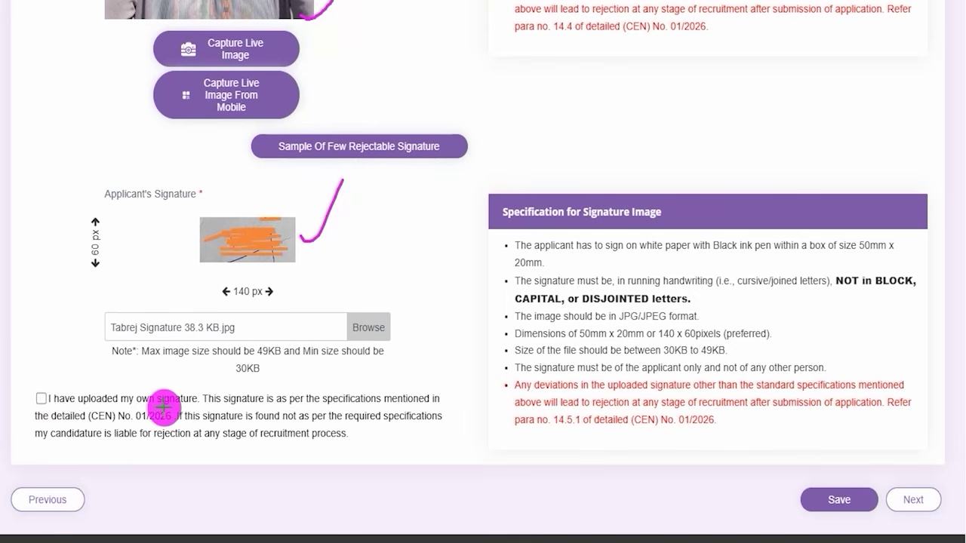
{"action": "left_click_drag", "start_coordinate": [36, 398], "coordinate": [67, 359]}
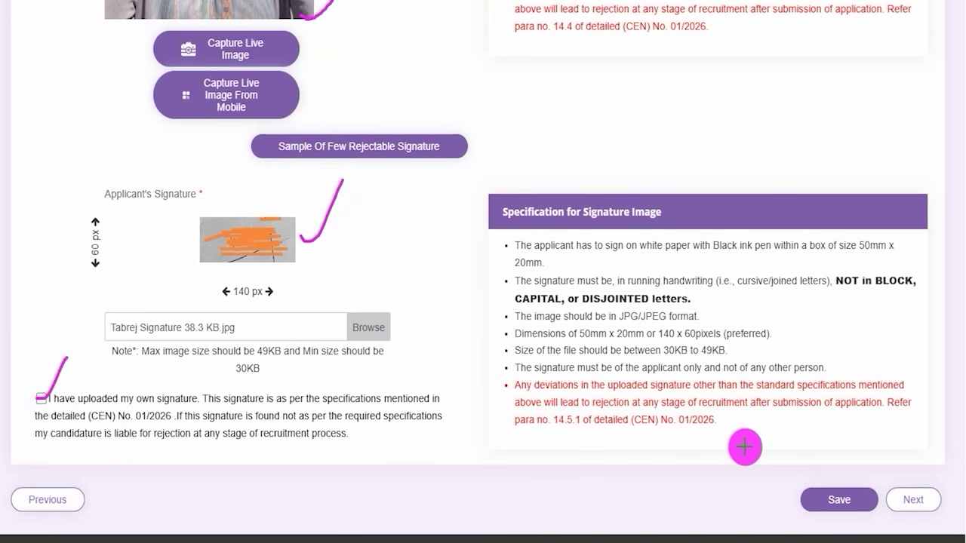
{"action": "left_click_drag", "start_coordinate": [730, 385], "coordinate": [798, 483]}
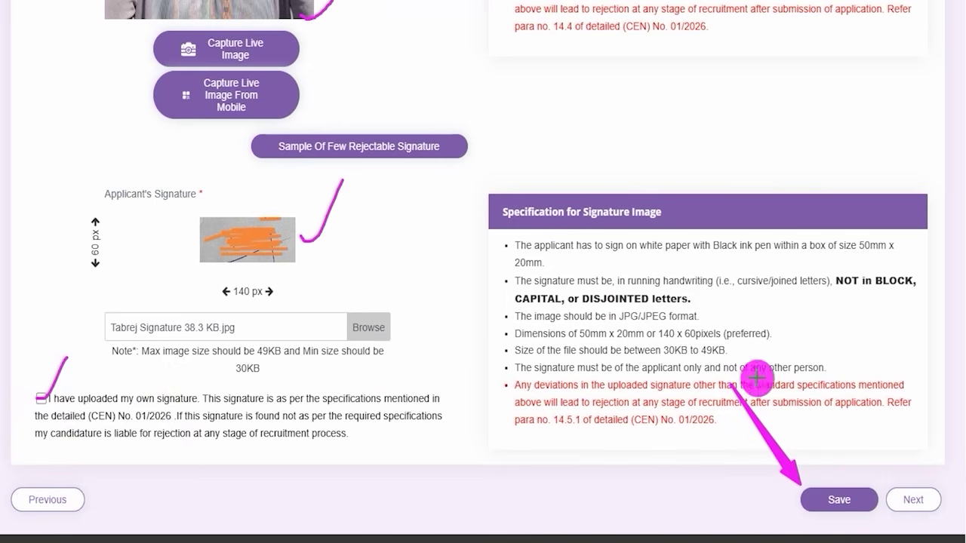
{"action": "left_click_drag", "start_coordinate": [917, 302], "coordinate": [927, 489]}
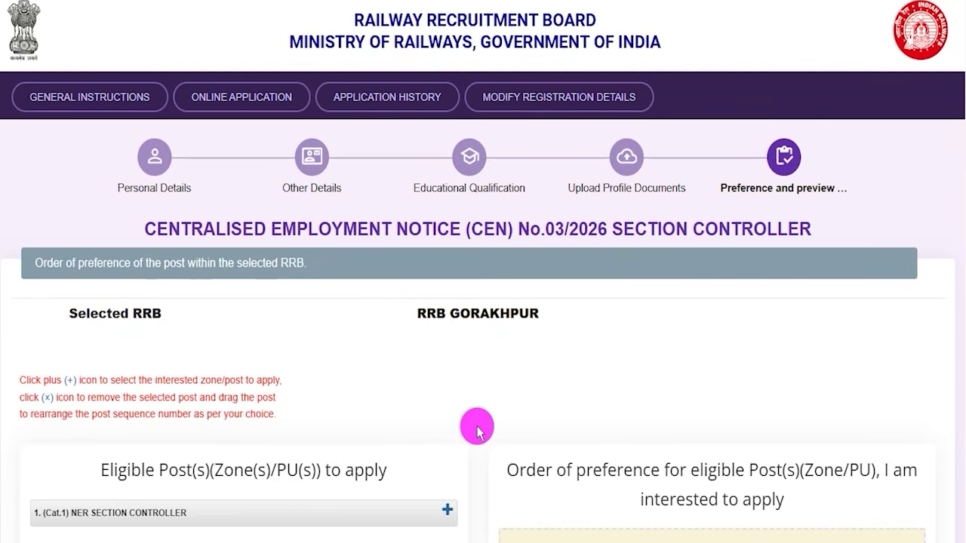
Highlight the Eligible Post(s) heading at the preference stage and view the eligible and preferred post lists
{"action": "left_click_drag", "start_coordinate": [169, 471], "coordinate": [270, 470]}
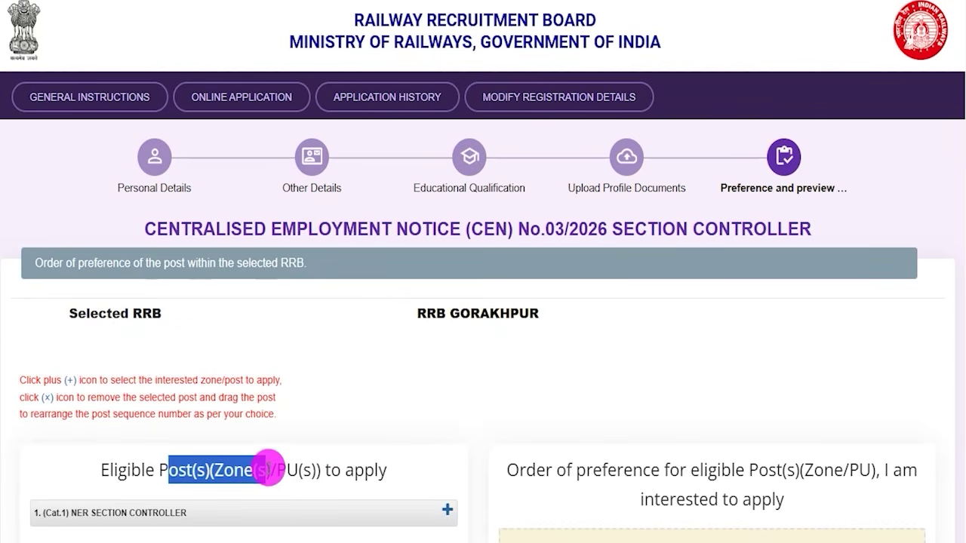
{"action": "left_click", "coordinate": [475, 464]}
{"action": "scroll", "coordinate": [477, 420], "scroll_direction": "down", "scroll_amount": 3}
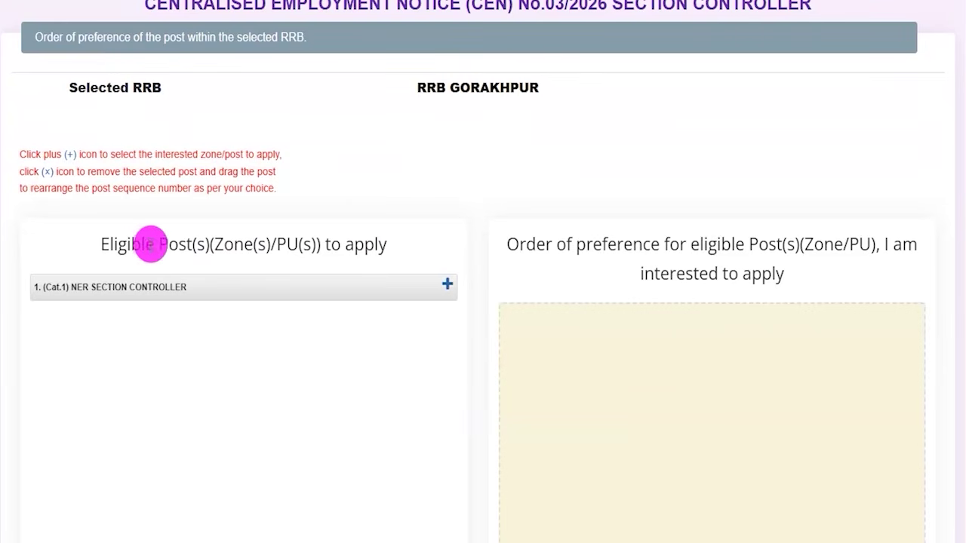
Add NER SECTION CONTROLLER to the order of preference and check the box confirming the post preference order
{"action": "left_click_drag", "start_coordinate": [131, 243], "coordinate": [360, 248]}
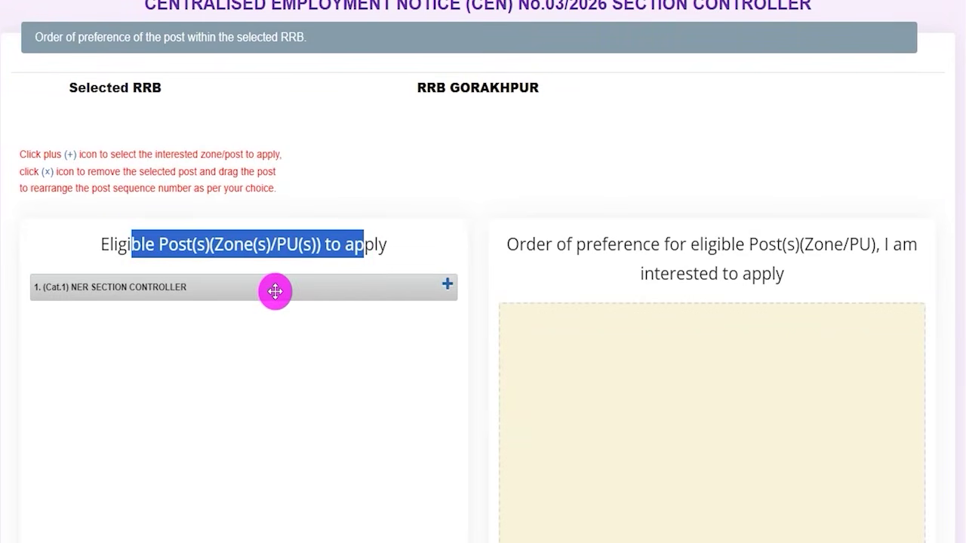
{"action": "left_click", "coordinate": [473, 339]}
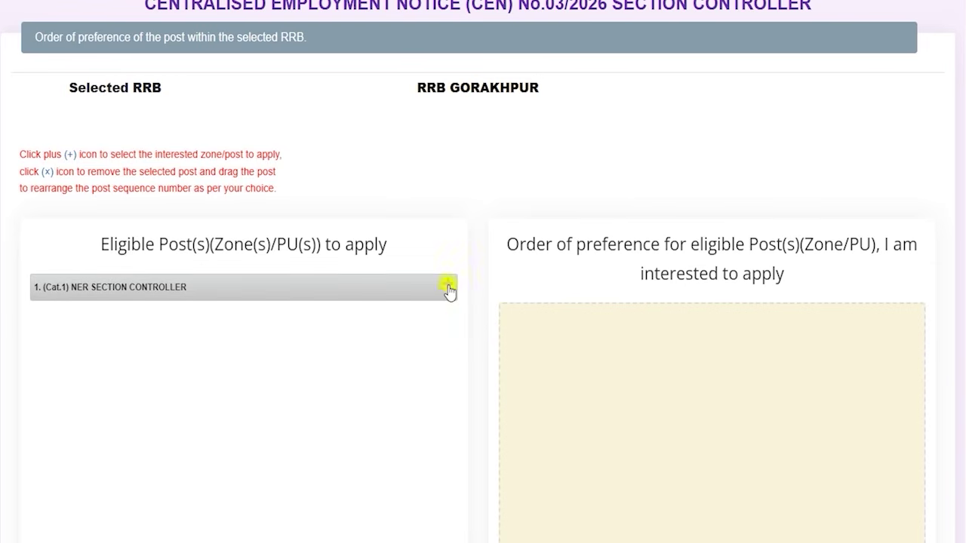
{"action": "left_click", "coordinate": [448, 288]}
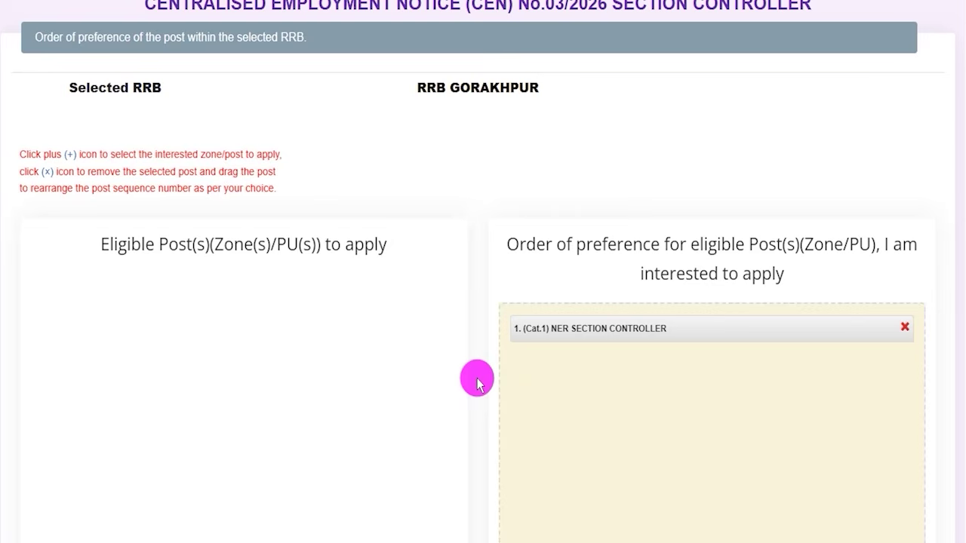
{"action": "scroll", "coordinate": [477, 384], "scroll_direction": "down", "scroll_amount": 2}
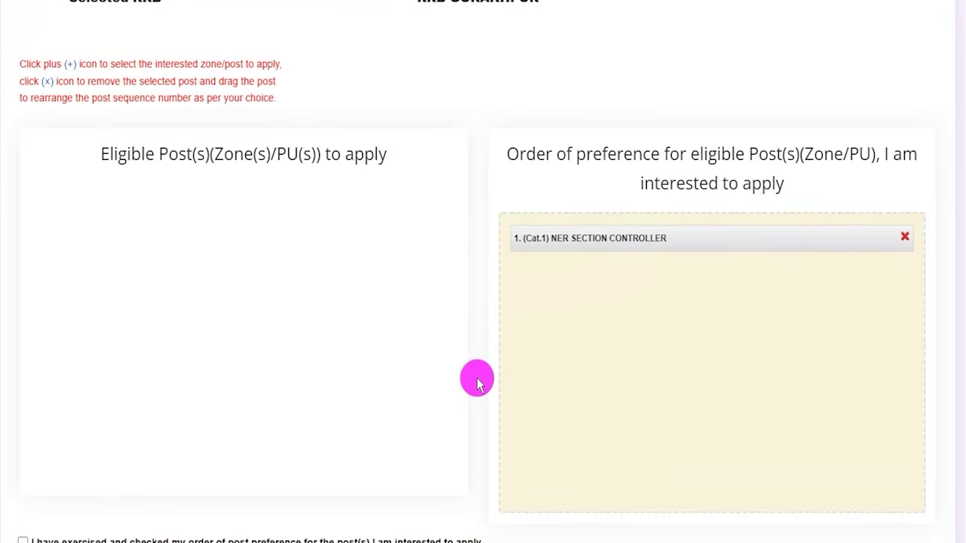
{"action": "scroll", "coordinate": [477, 384], "scroll_direction": "down", "scroll_amount": 1}
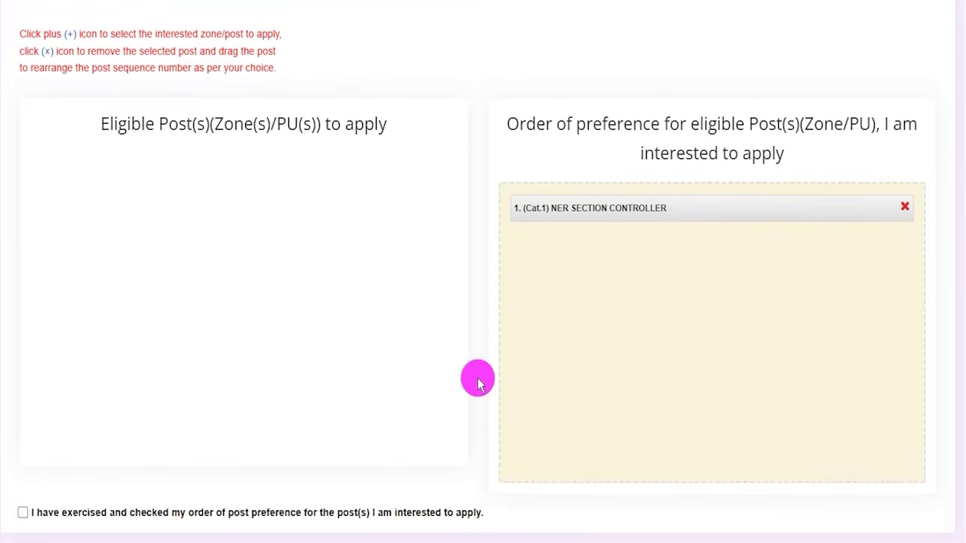
{"action": "left_click", "coordinate": [23, 512]}
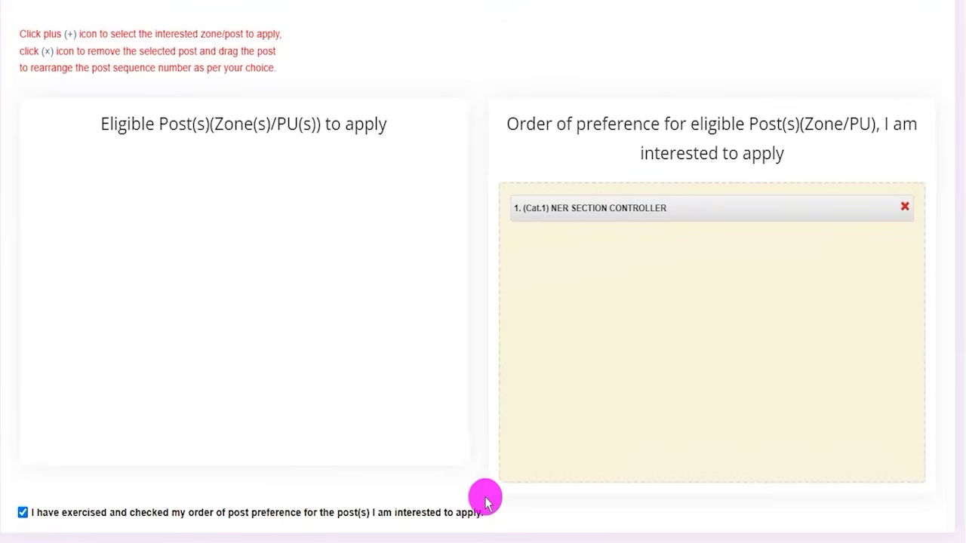
Draw tick marks on the unchecked eligibility declaration and the Place field in the Declaration section
{"action": "scroll", "coordinate": [487, 502], "scroll_direction": "down", "scroll_amount": 3}
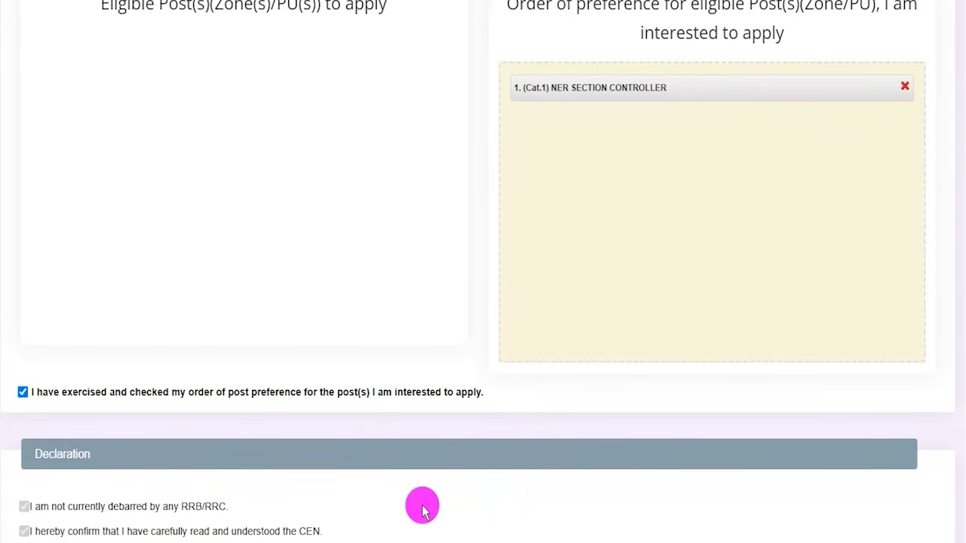
{"action": "left_click_drag", "start_coordinate": [177, 502], "coordinate": [218, 500]}
{"action": "scroll", "coordinate": [218, 500], "scroll_direction": "down", "scroll_amount": 4}
{"action": "left_click", "coordinate": [55, 323]}
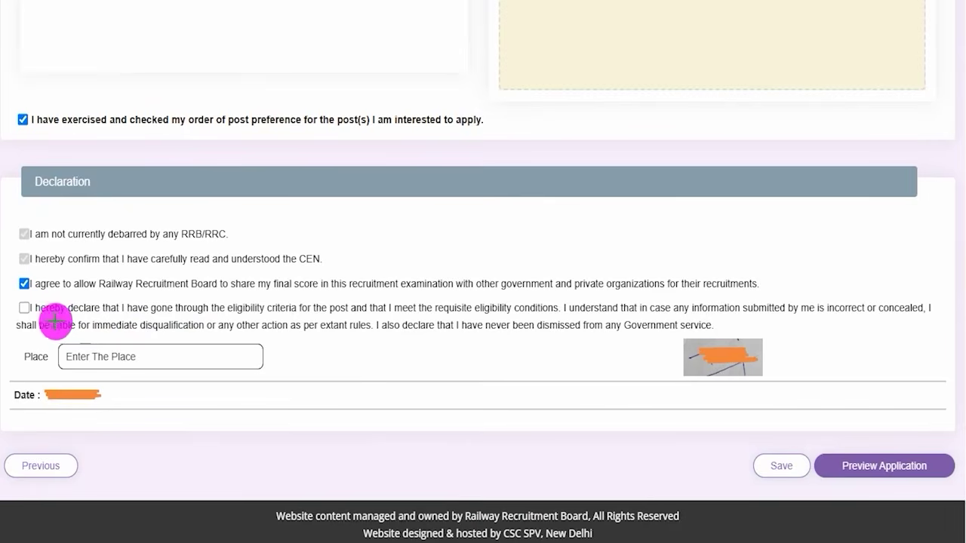
{"action": "left_click_drag", "start_coordinate": [26, 306], "coordinate": [109, 258]}
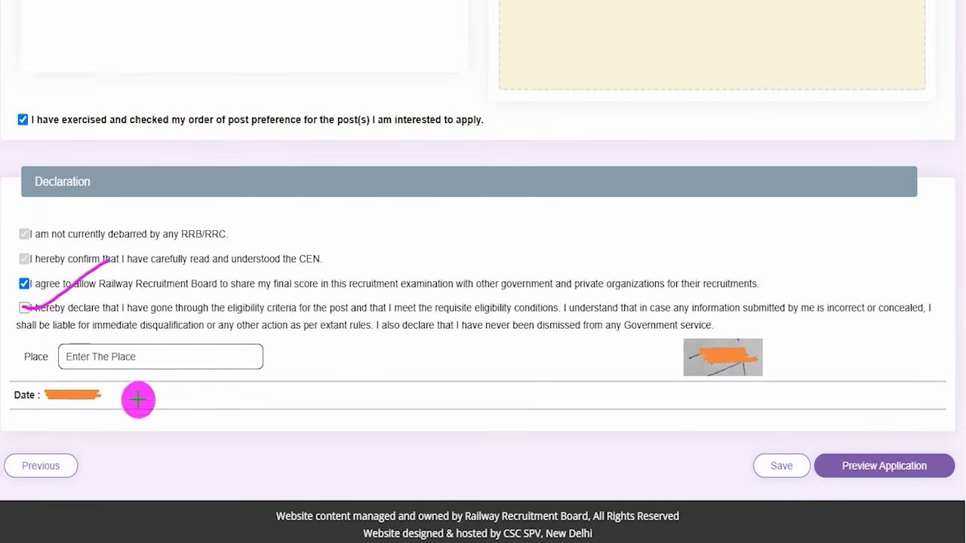
{"action": "left_click_drag", "start_coordinate": [173, 358], "coordinate": [221, 299]}
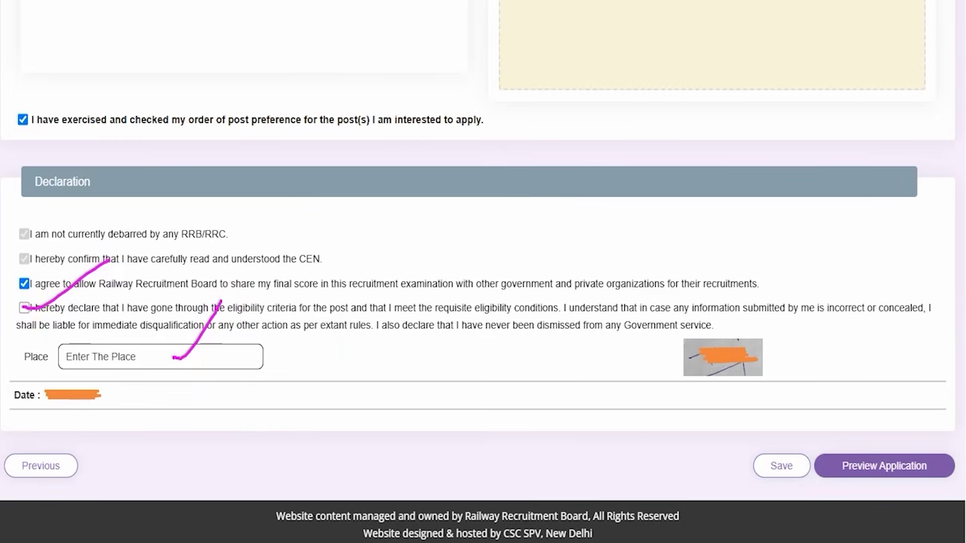
Draw arrows to Save and Preview Application, and open the application preview
{"action": "left_click_drag", "start_coordinate": [565, 464], "coordinate": [746, 467]}
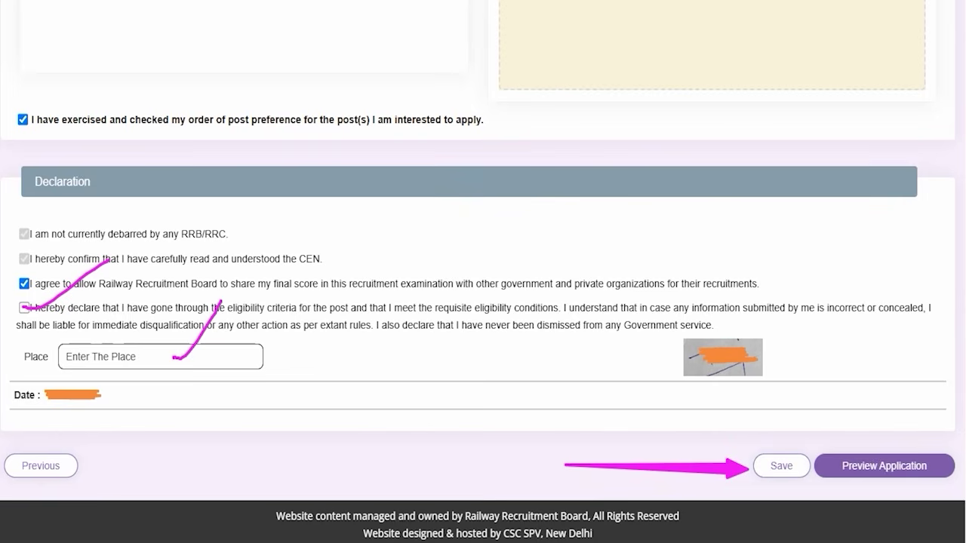
{"action": "mouse_move", "coordinate": [906, 243]}
{"action": "left_mouse_down"}
{"action": "mouse_move", "coordinate": [890, 340]}
{"action": "mouse_move", "coordinate": [891, 443]}
{"action": "left_mouse_up"}
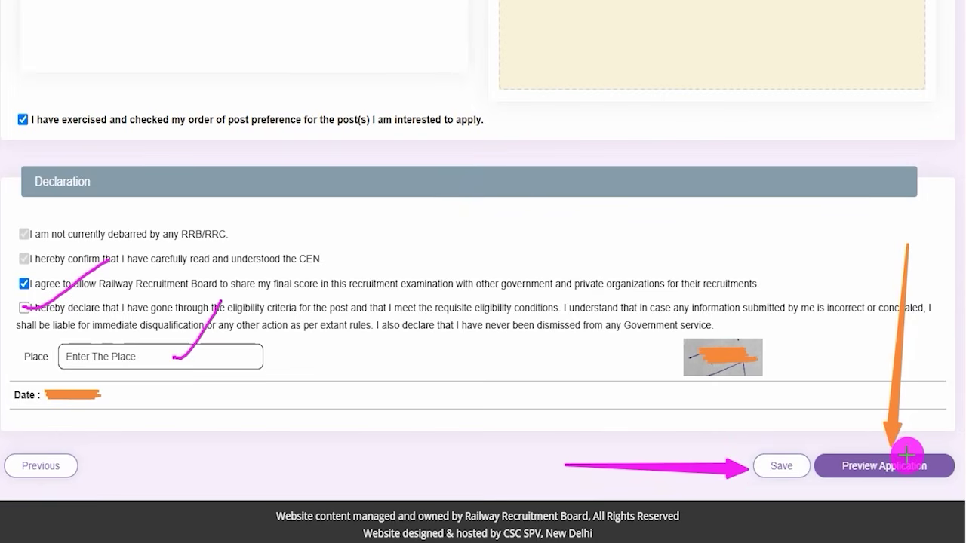
{"action": "left_click", "coordinate": [906, 454]}
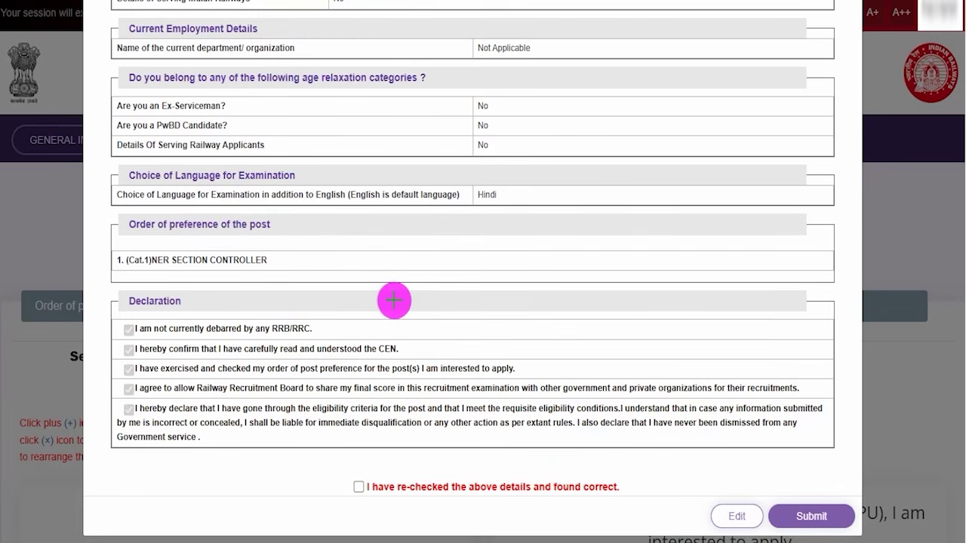
Mark the current employment, age relaxation category and examination language entries in the application preview with short strokes
{"action": "left_click_drag", "start_coordinate": [362, 50], "coordinate": [388, 36]}
{"action": "left_click_drag", "start_coordinate": [500, 55], "coordinate": [516, 45]}
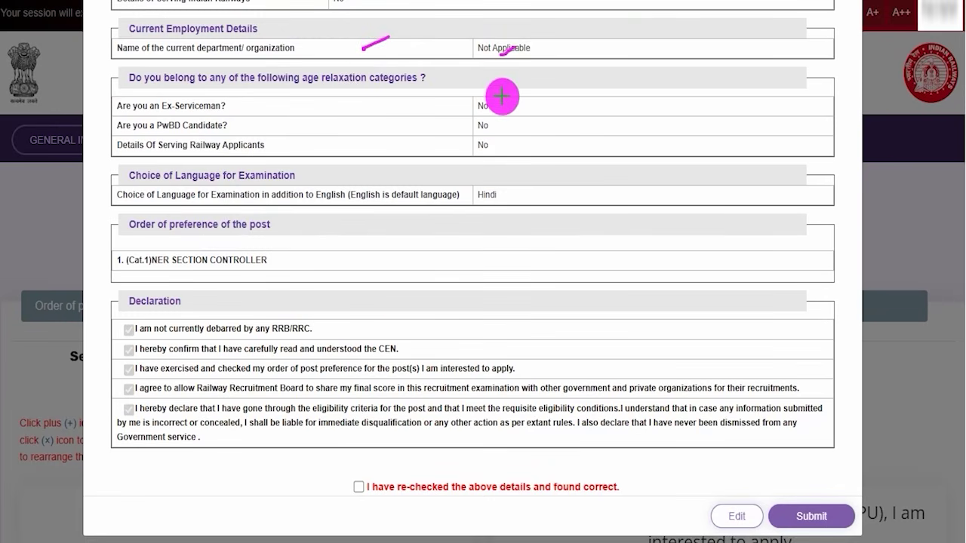
{"action": "left_click_drag", "start_coordinate": [494, 104], "coordinate": [523, 95]}
{"action": "mouse_move", "coordinate": [498, 129]}
{"action": "left_mouse_down"}
{"action": "mouse_move", "coordinate": [517, 119]}
{"action": "mouse_move", "coordinate": [538, 139]}
{"action": "left_mouse_up"}
{"action": "left_click_drag", "start_coordinate": [503, 194], "coordinate": [525, 187]}
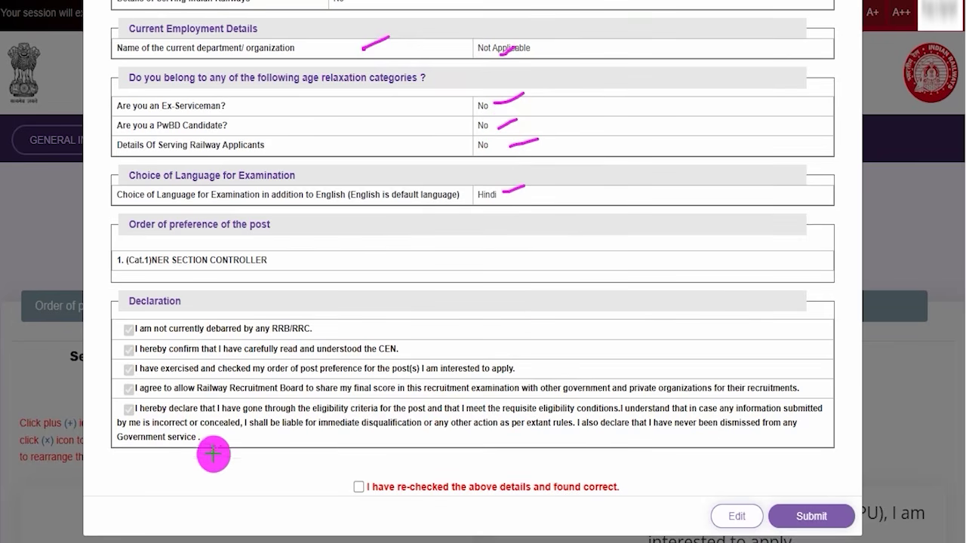
Tick the re-checked details confirmation, draw arrows to Edit and Submit, and submit the previewed application
{"action": "left_click_drag", "start_coordinate": [359, 489], "coordinate": [393, 451]}
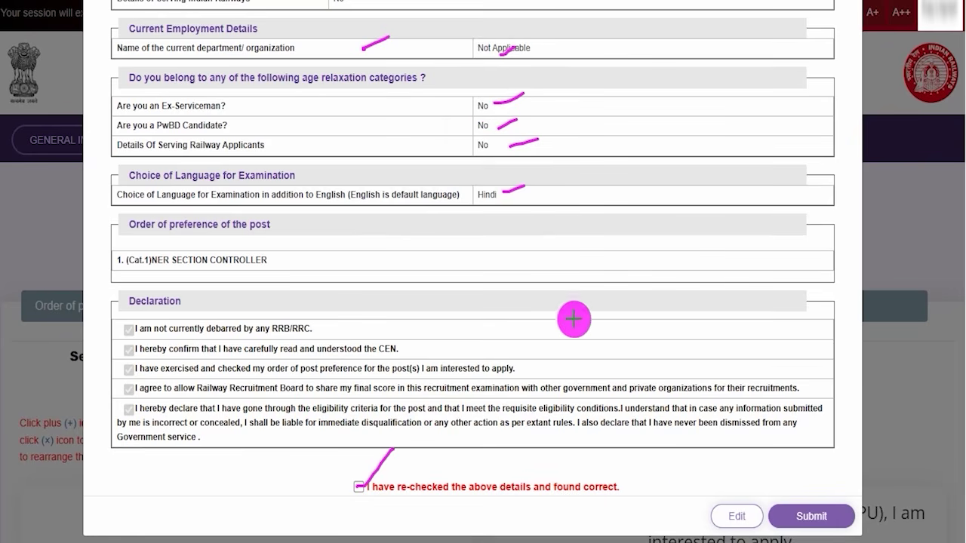
{"action": "left_click_drag", "start_coordinate": [585, 515], "coordinate": [710, 517]}
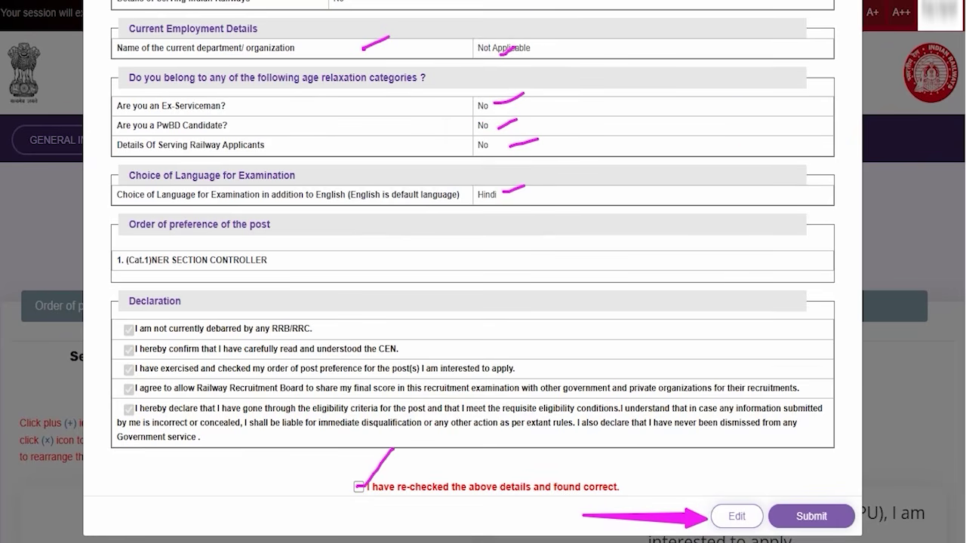
{"action": "left_click_drag", "start_coordinate": [848, 350], "coordinate": [824, 498]}
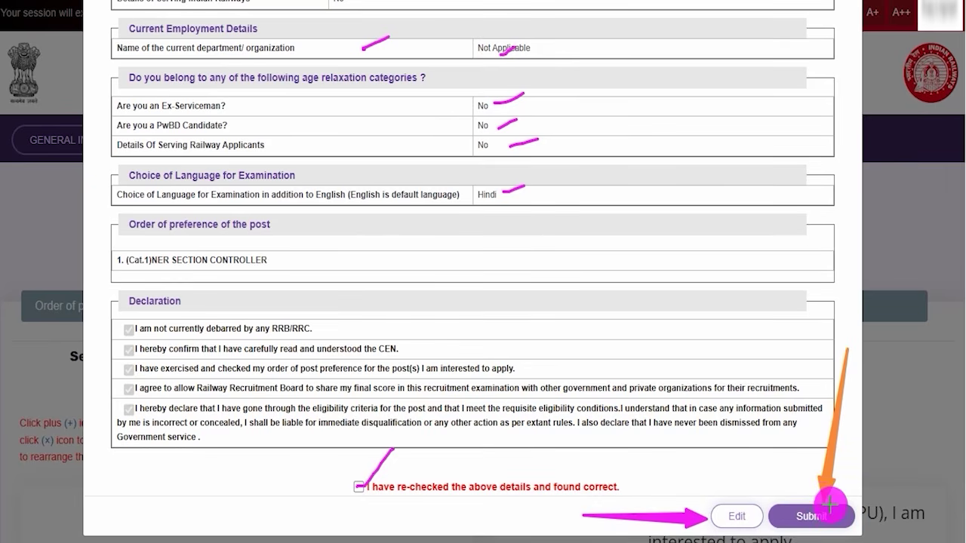
{"action": "left_click", "coordinate": [830, 504]}
Tick the no-corrections warning, draw an arrow to its Submit option, and confirm the submission
{"action": "left_click_drag", "start_coordinate": [517, 45], "coordinate": [550, 21]}
{"action": "left_click_drag", "start_coordinate": [619, 130], "coordinate": [539, 136]}
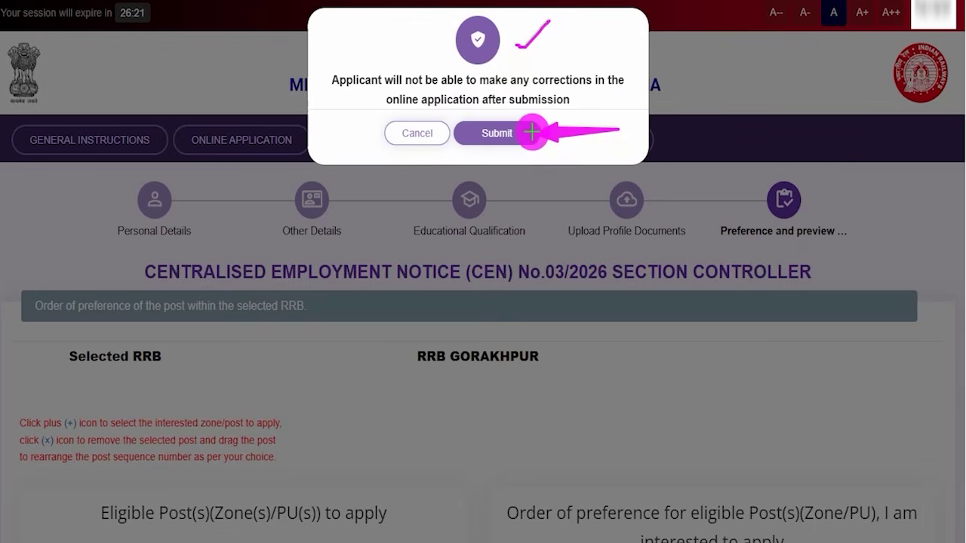
{"action": "left_click", "coordinate": [537, 133]}
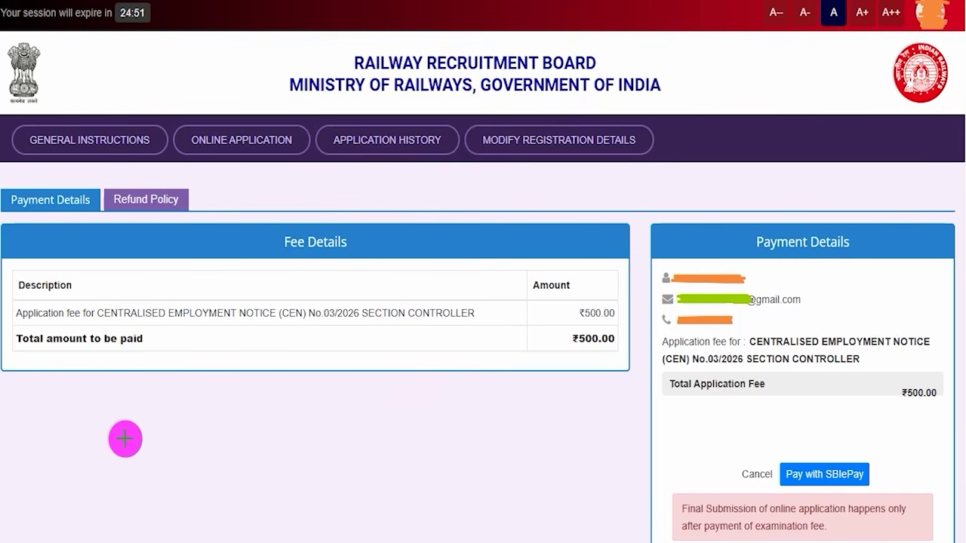
Draw tick marks by the fee details and total amount, and box the application fee and Total Application Fee amounts
{"action": "left_click_drag", "start_coordinate": [61, 450], "coordinate": [118, 403]}
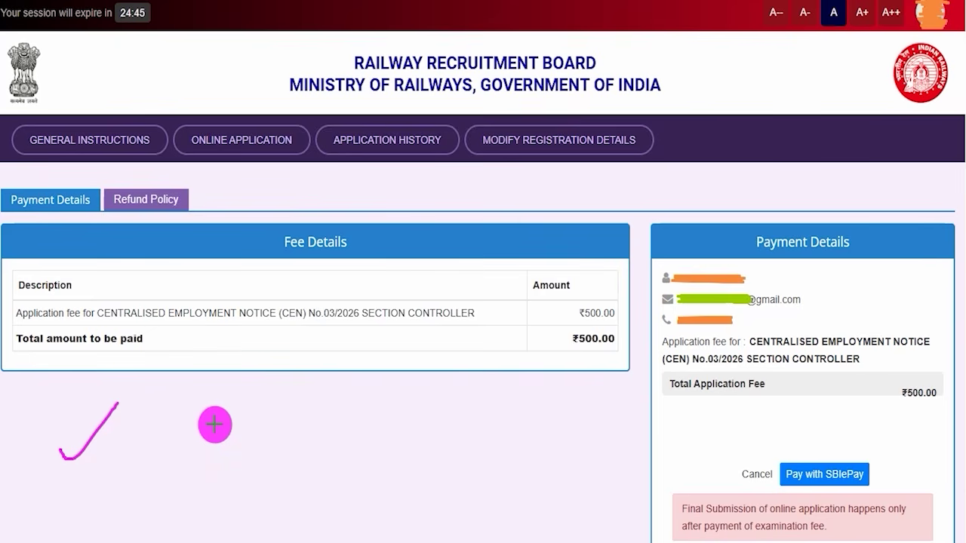
{"action": "left_click_drag", "start_coordinate": [136, 435], "coordinate": [178, 390]}
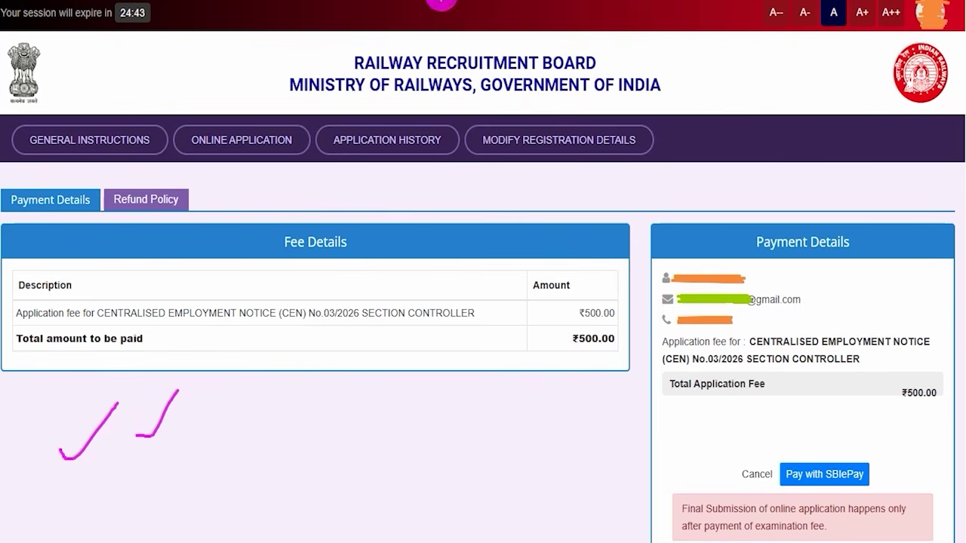
{"action": "mouse_move", "coordinate": [568, 301]}
{"action": "left_mouse_down"}
{"action": "mouse_move", "coordinate": [606, 304]}
{"action": "mouse_move", "coordinate": [621, 325]}
{"action": "left_mouse_up"}
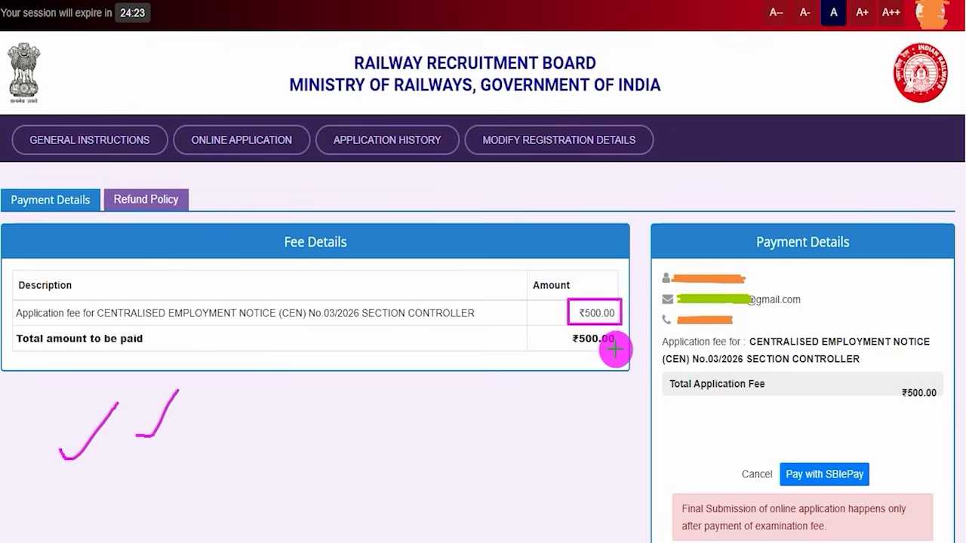
{"action": "left_click_drag", "start_coordinate": [615, 350], "coordinate": [643, 330]}
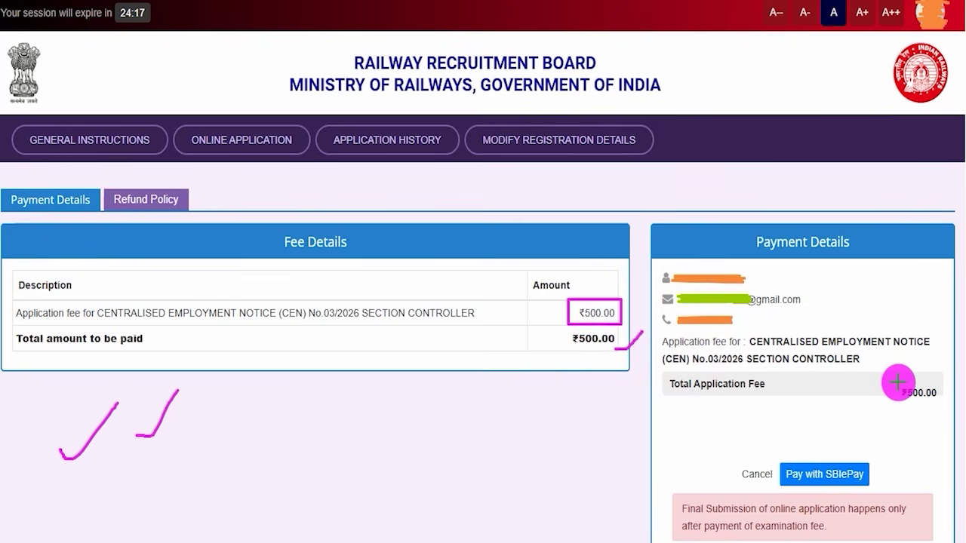
{"action": "left_click_drag", "start_coordinate": [893, 382], "coordinate": [941, 403]}
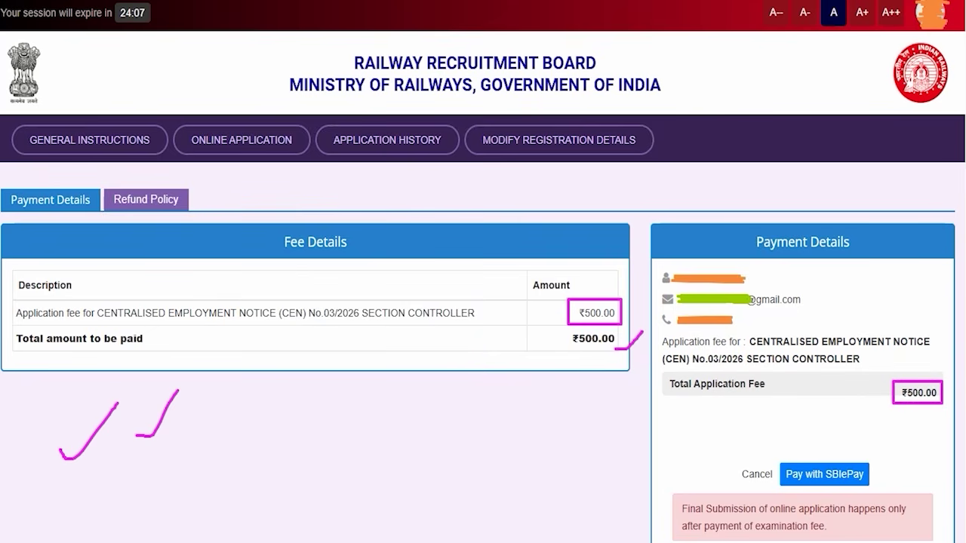
Point an arrow at Pay with SBIePay, open the payment note, and mark its terms, agreement box and Proceed option
{"action": "left_click_drag", "start_coordinate": [854, 377], "coordinate": [832, 460]}
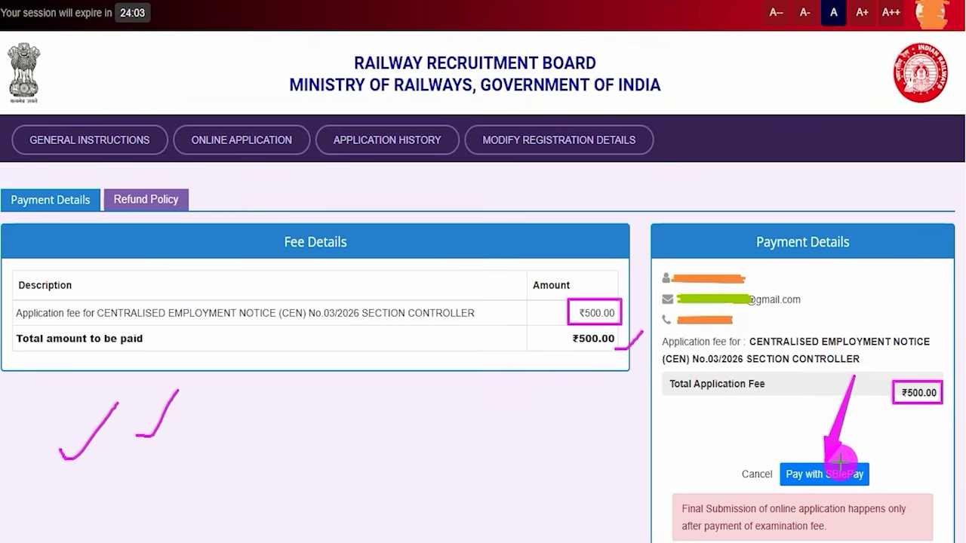
{"action": "left_click", "coordinate": [837, 473]}
{"action": "left_click_drag", "start_coordinate": [599, 237], "coordinate": [632, 203]}
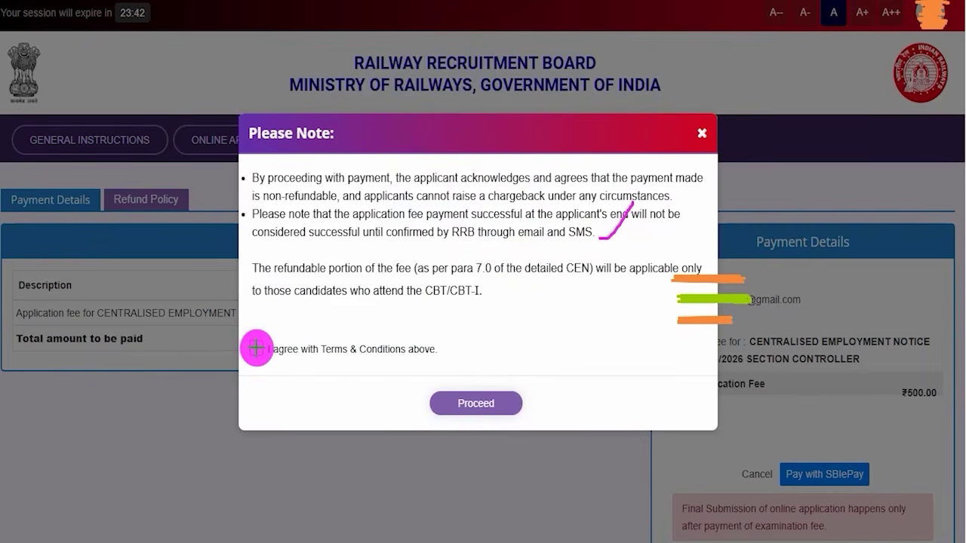
{"action": "left_click_drag", "start_coordinate": [257, 349], "coordinate": [309, 305]}
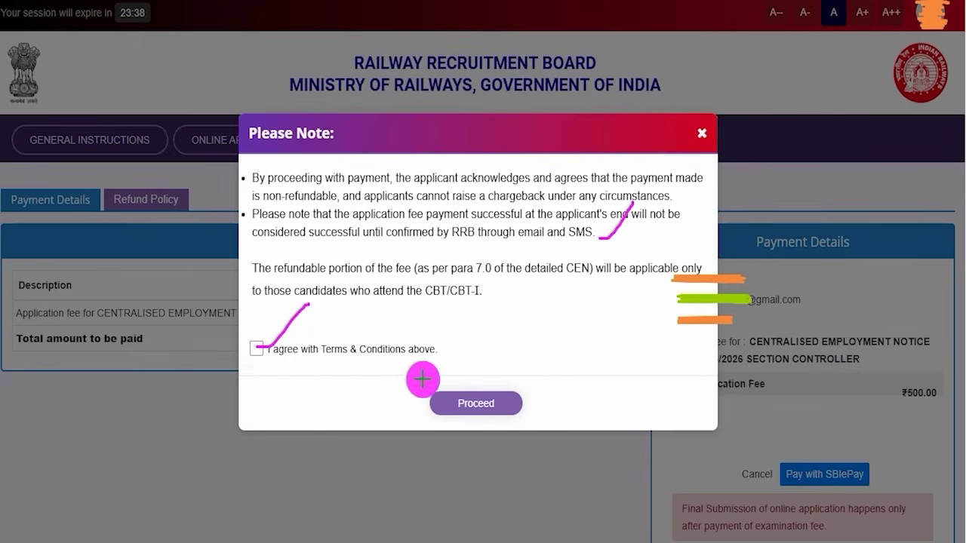
{"action": "left_click_drag", "start_coordinate": [511, 414], "coordinate": [545, 428]}
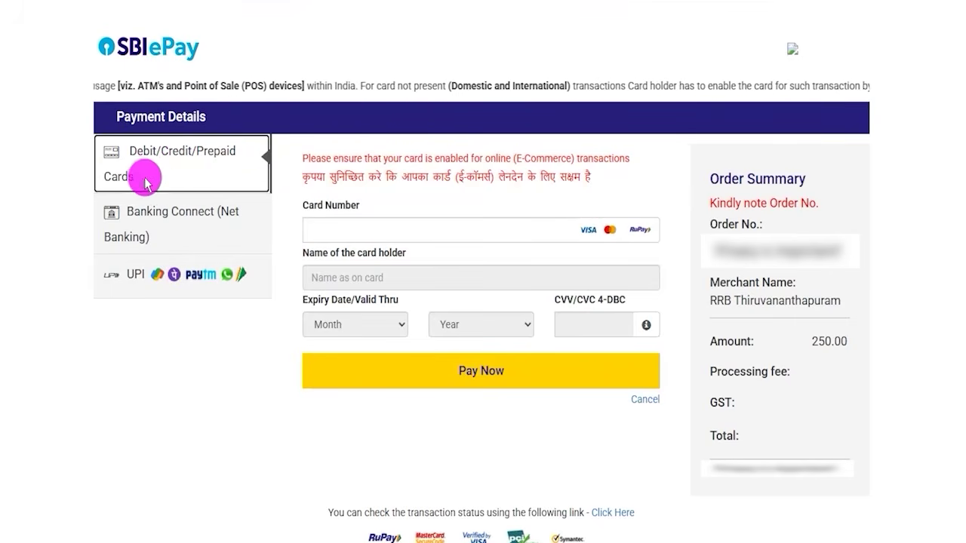
View the Net Banking and UPI payment methods in SBI ePay and draw a box around UPI
{"action": "left_click", "coordinate": [154, 217]}
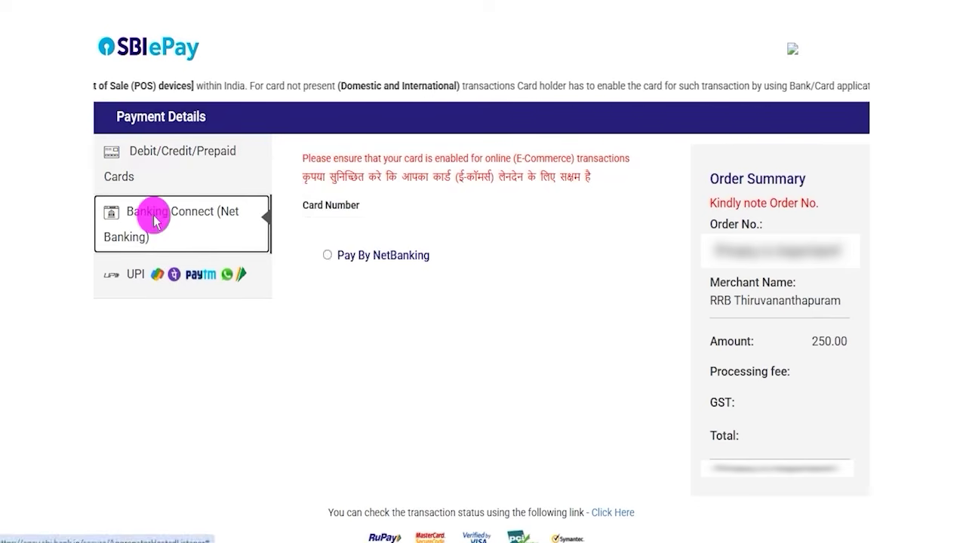
{"action": "left_click", "coordinate": [136, 274]}
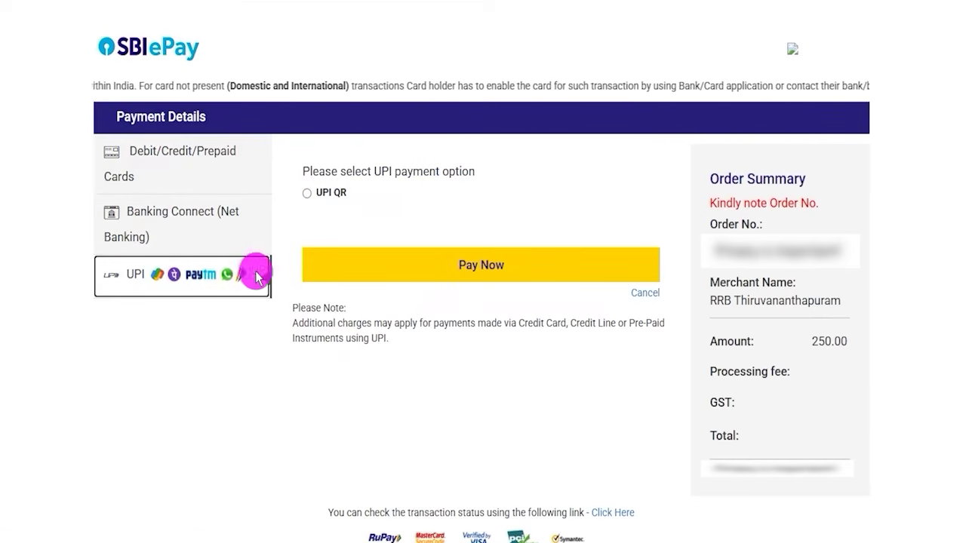
{"action": "mouse_move", "coordinate": [71, 253]}
{"action": "left_mouse_down"}
{"action": "mouse_move", "coordinate": [275, 287]}
{"action": "mouse_move", "coordinate": [279, 302]}
{"action": "left_mouse_up"}
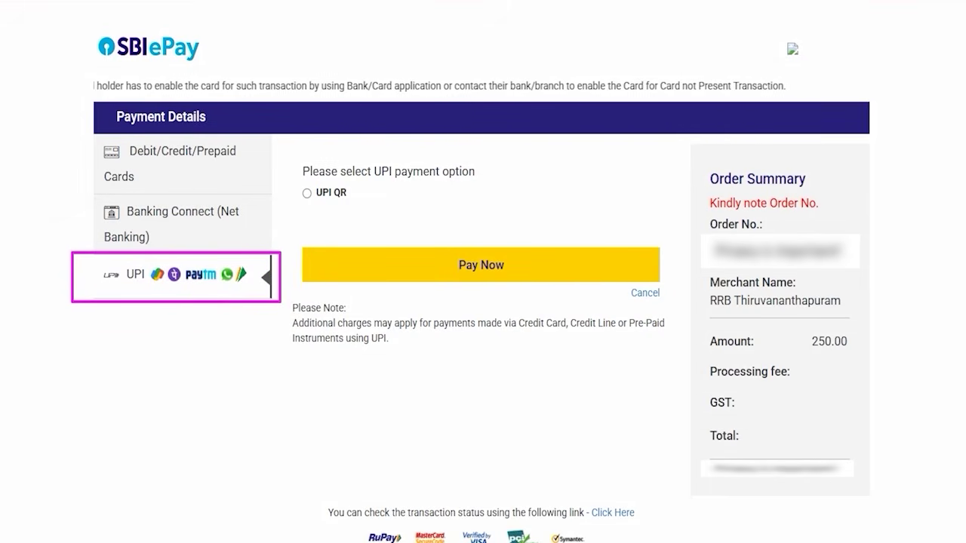
Choose UPI QR as the payment option, proceed to pay, and draw tick marks beside the payment QR code
{"action": "left_click", "coordinate": [306, 194]}
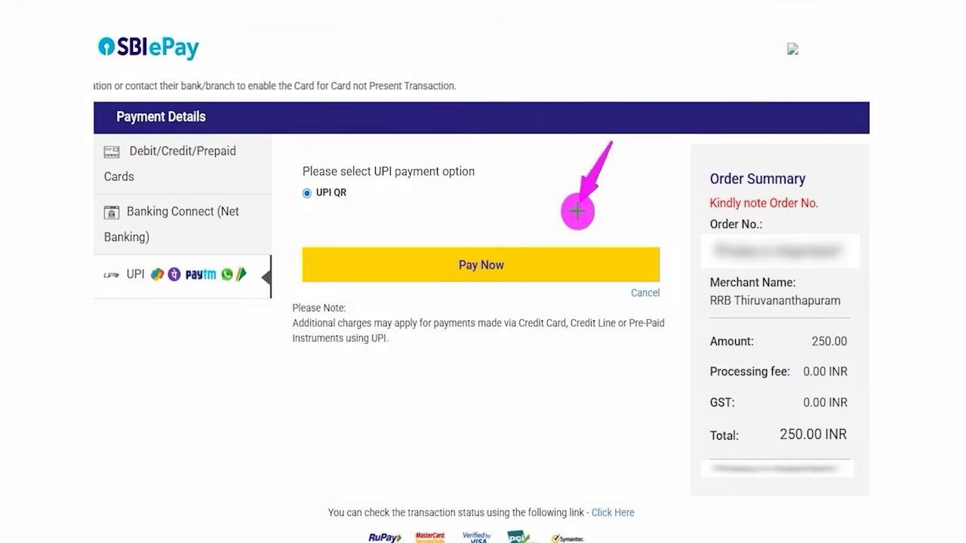
{"action": "left_click", "coordinate": [510, 265]}
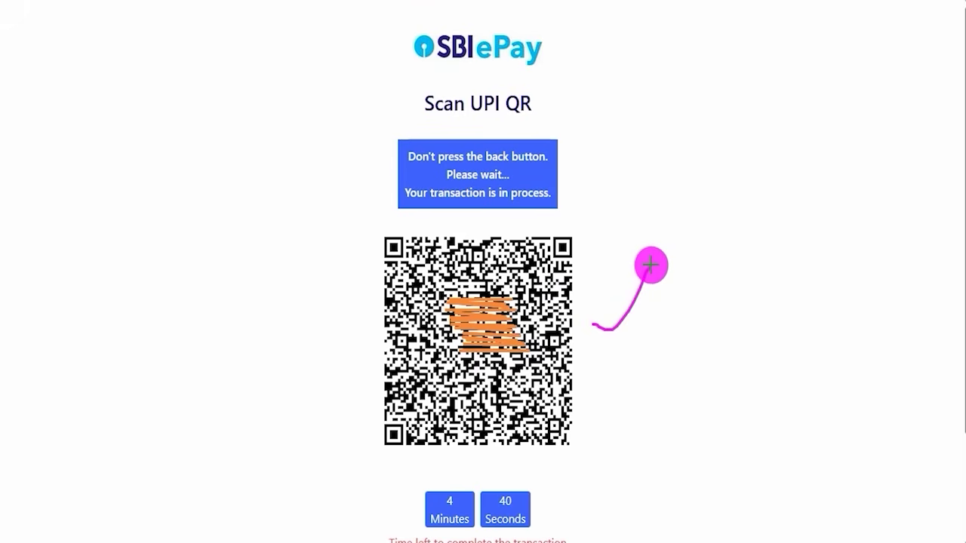
{"action": "left_click_drag", "start_coordinate": [604, 370], "coordinate": [659, 320]}
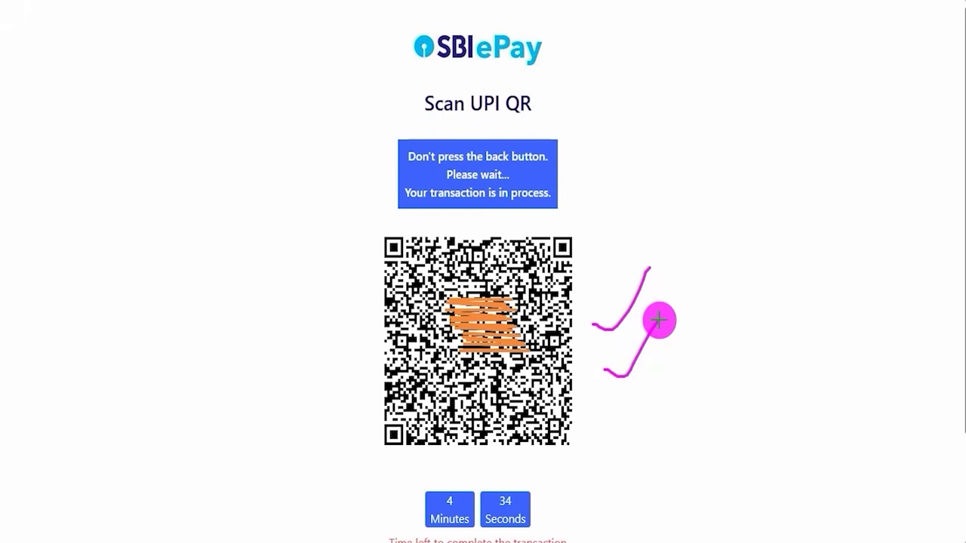
Draw two more freehand tick marks beside the SBI ePay UPI QR code, one below and one above the existing marks
{"action": "left_click_drag", "start_coordinate": [609, 401], "coordinate": [675, 335]}
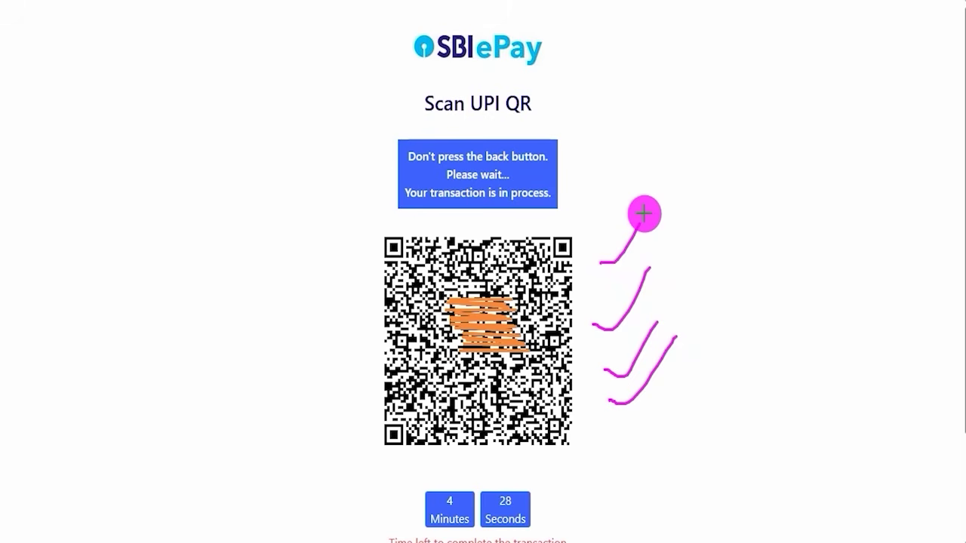
{"action": "left_click_drag", "start_coordinate": [637, 234], "coordinate": [639, 223]}
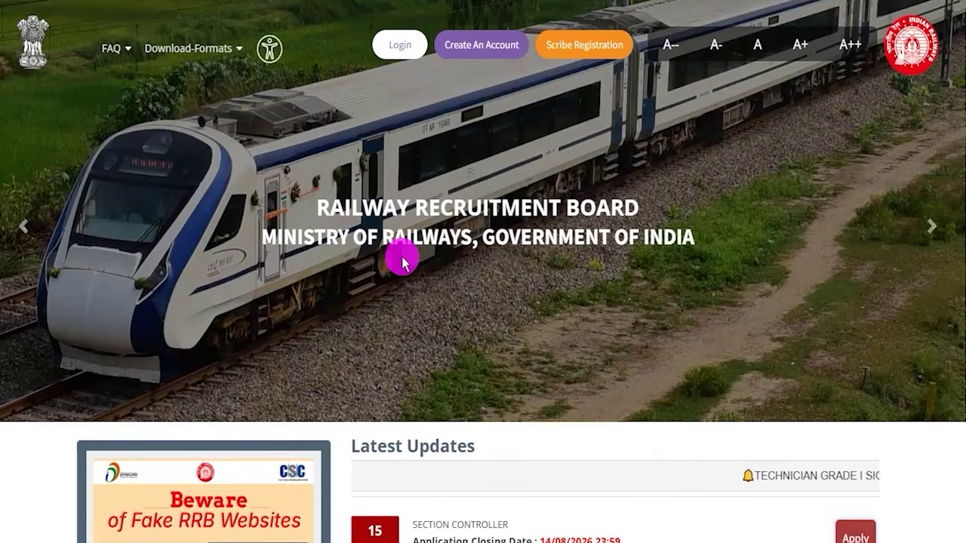
Look over Latest Updates on the Railway Recruitment Board home page and browse the banner slides there and on the Ministry of Railways site
{"action": "scroll", "coordinate": [420, 306], "scroll_direction": "down", "scroll_amount": 3}
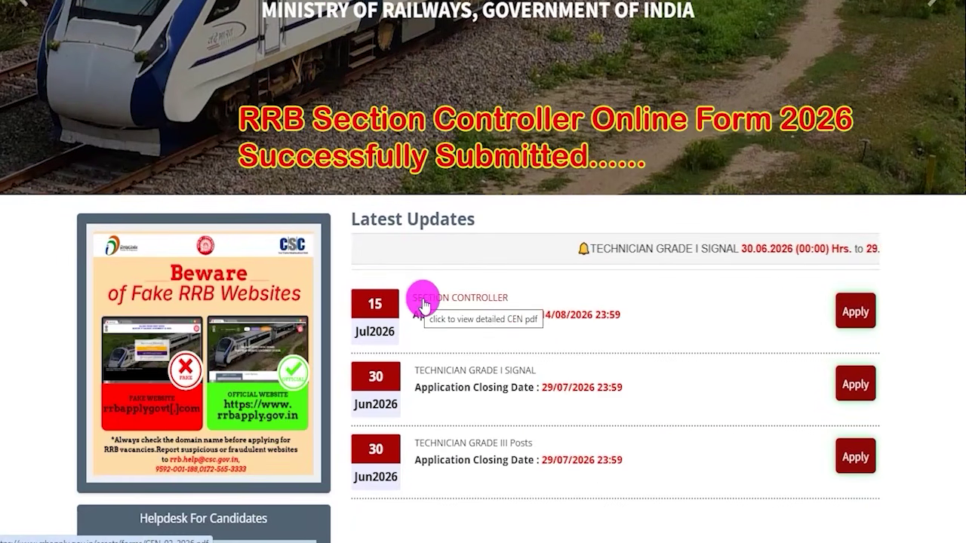
{"action": "scroll", "coordinate": [528, 332], "scroll_direction": "up", "scroll_amount": 3}
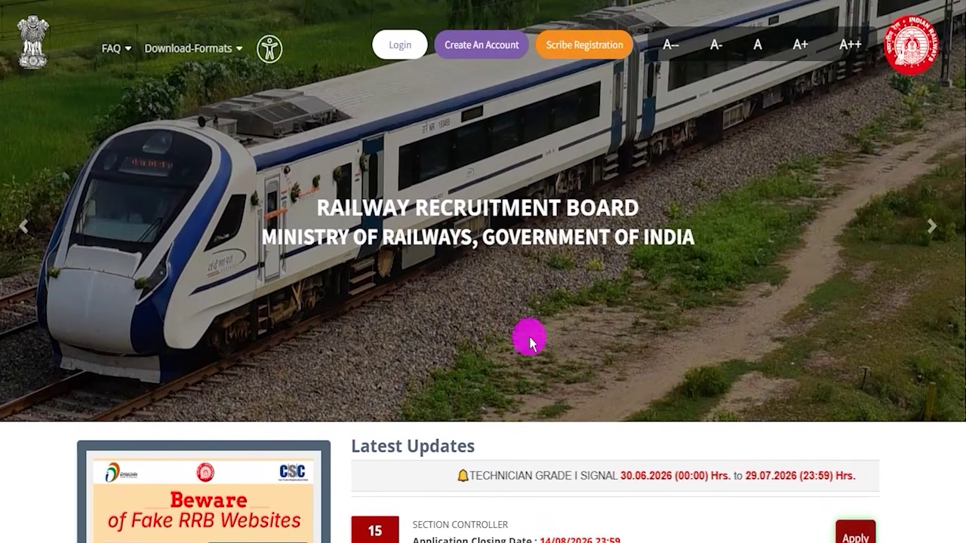
{"action": "left_click", "coordinate": [915, 223]}
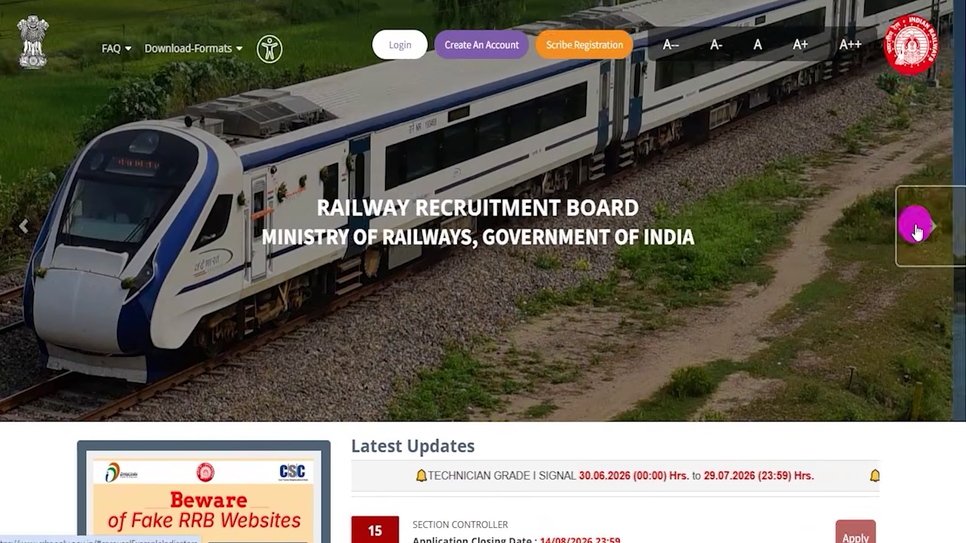
{"action": "scroll", "coordinate": [574, 349], "scroll_direction": "down", "scroll_amount": 2}
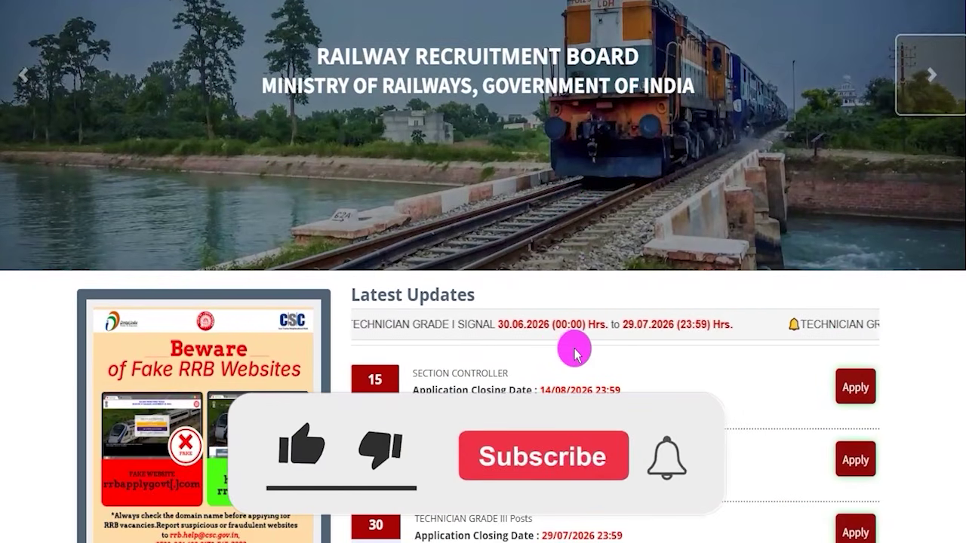
{"action": "scroll", "coordinate": [572, 347], "scroll_direction": "up", "scroll_amount": 2}
{"action": "left_click", "coordinate": [936, 232]}
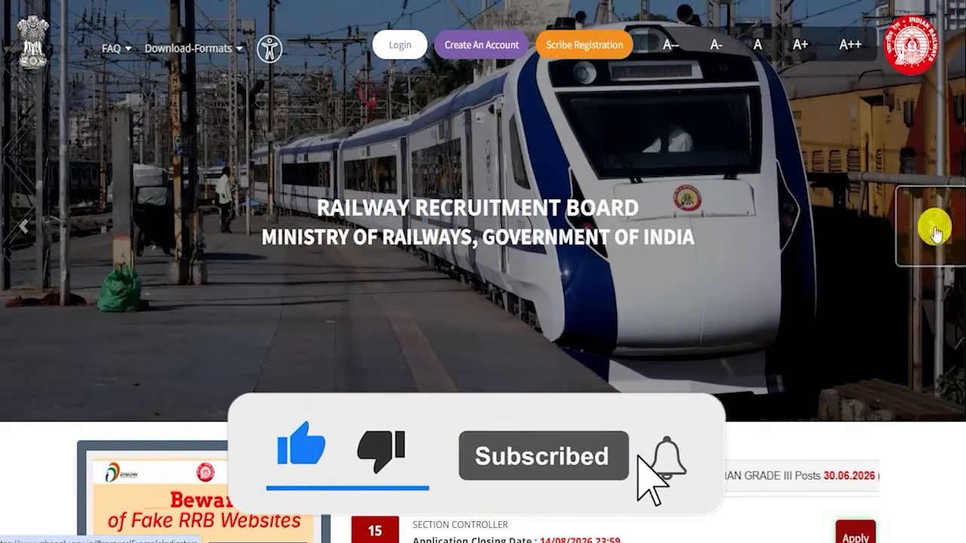
{"action": "left_click", "coordinate": [936, 232]}
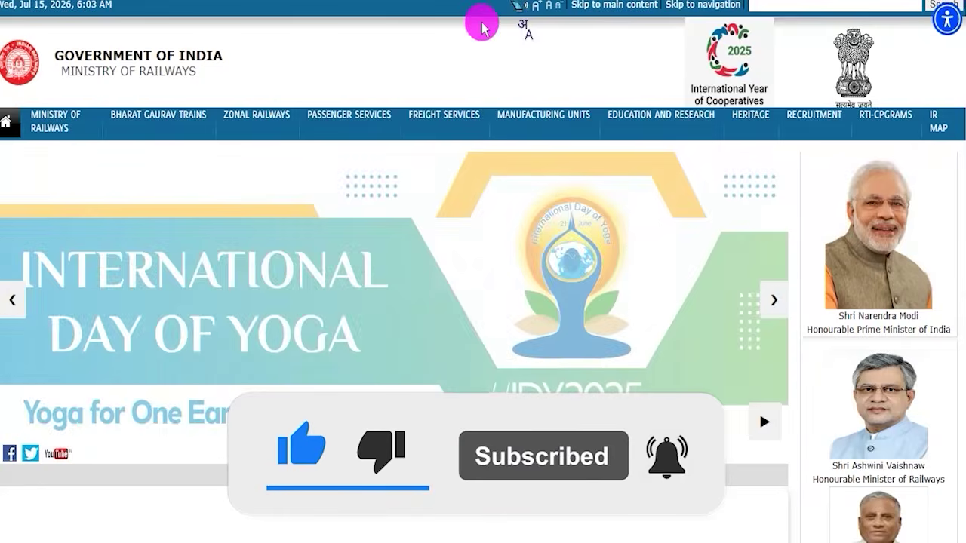
{"action": "left_click", "coordinate": [774, 299]}
{"action": "left_click", "coordinate": [774, 300]}
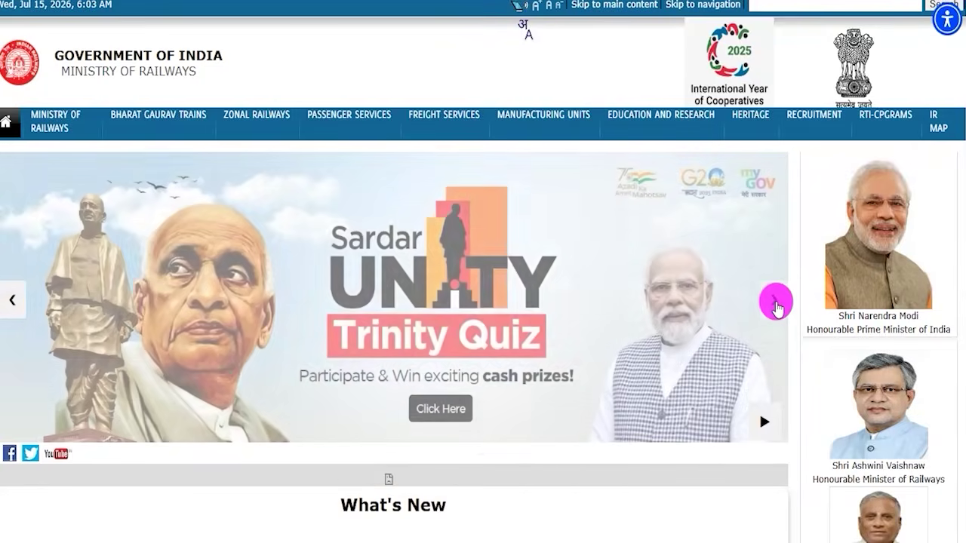